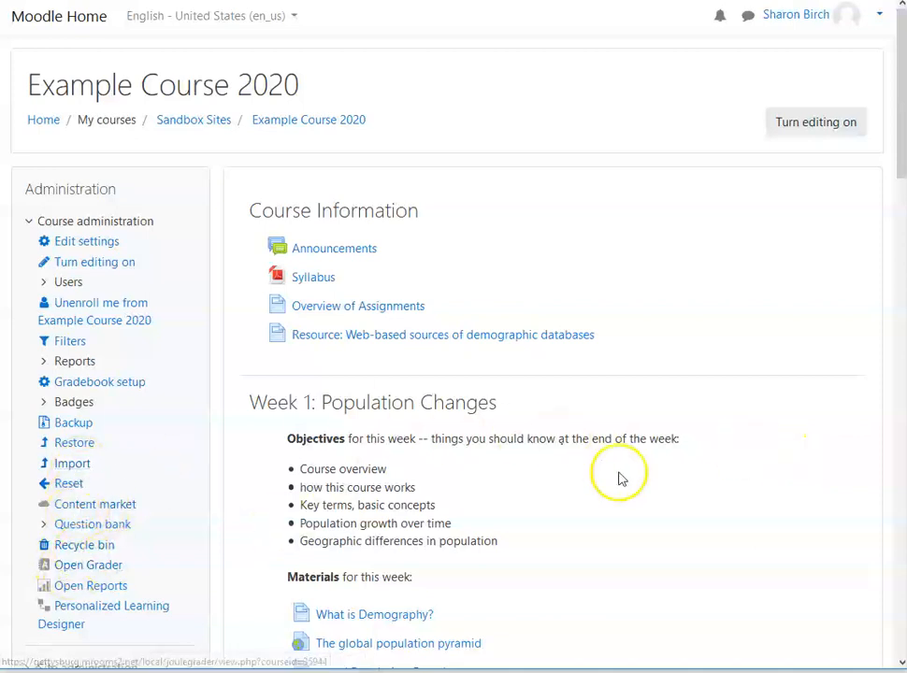
# Step: Open Quiz 3 under Topic 3 for editing and start adding a new question to it
pyautogui.scroll(-5, 668, 440)
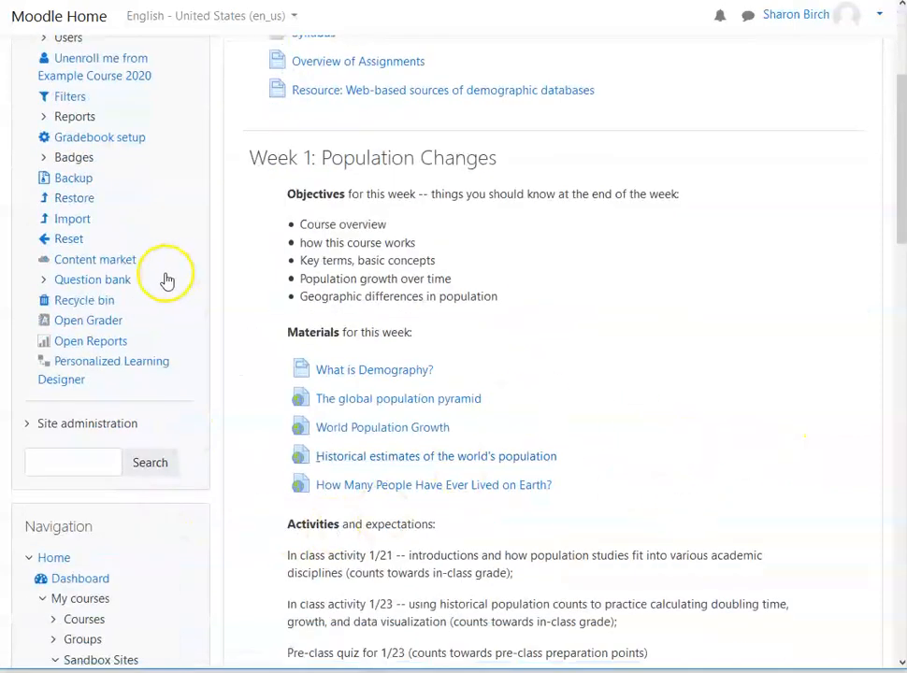
pyautogui.scroll(-5, 785, 425)
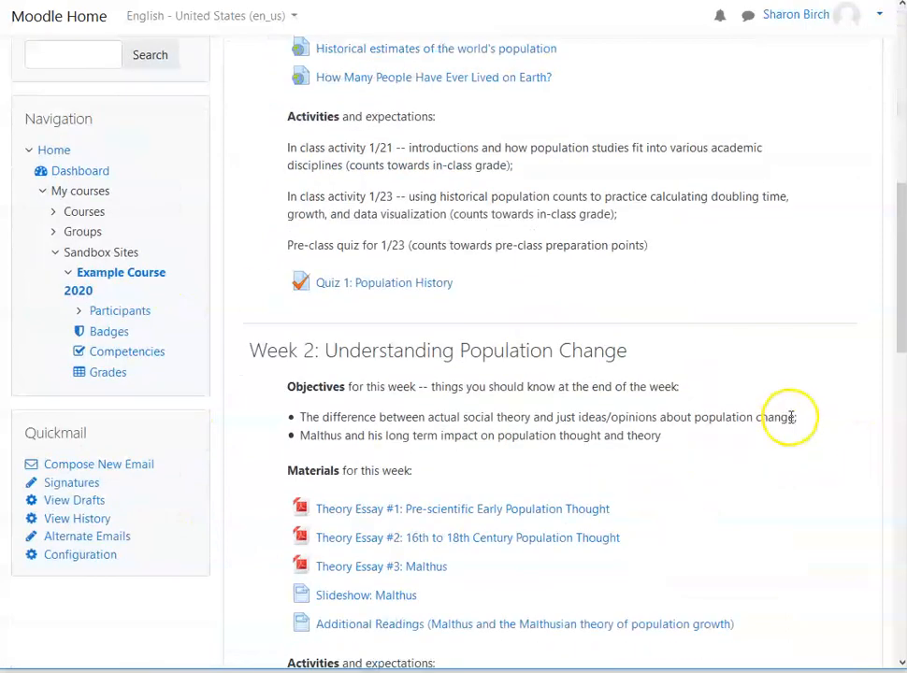
pyautogui.scroll(-6, 790, 418)
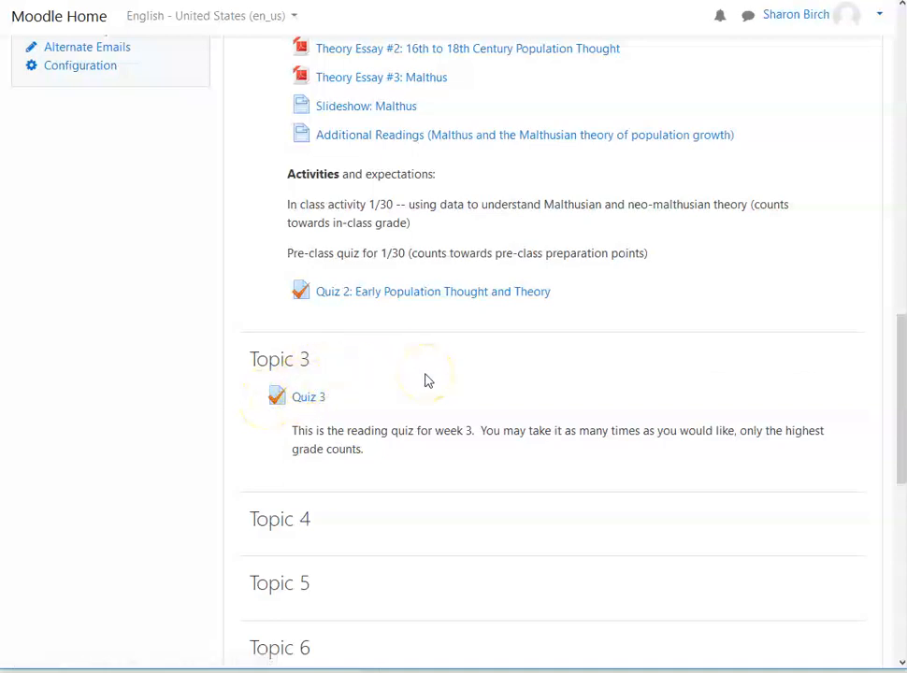
pyautogui.click(305, 399)
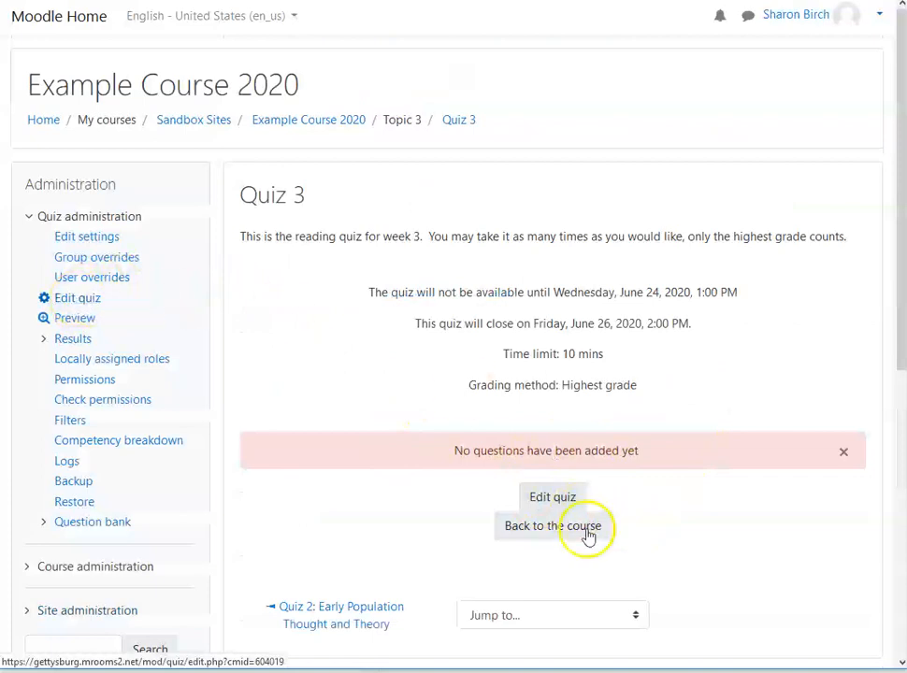
pyautogui.click(568, 500)
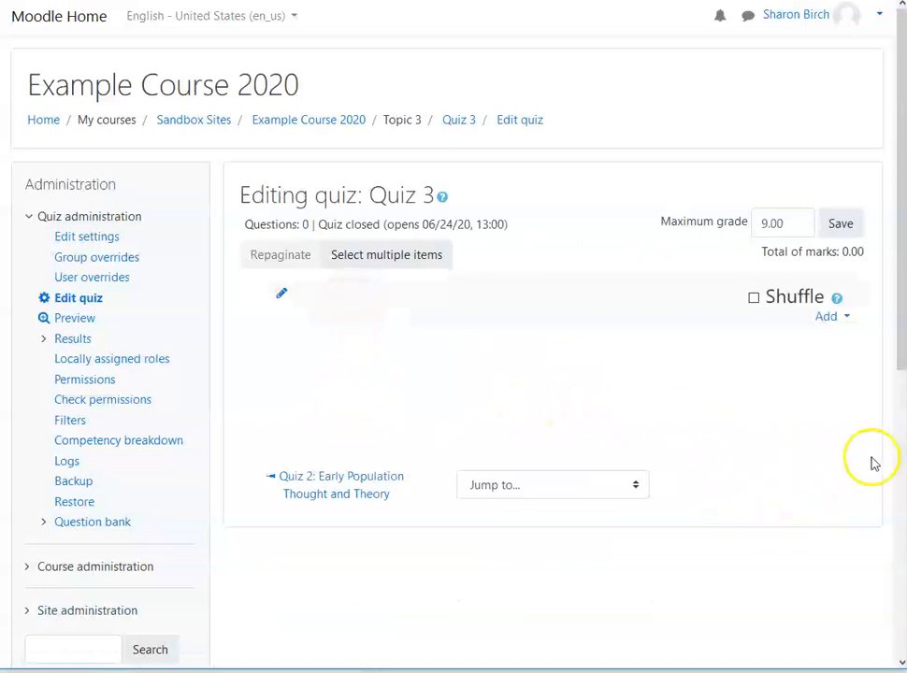
pyautogui.click(848, 320)
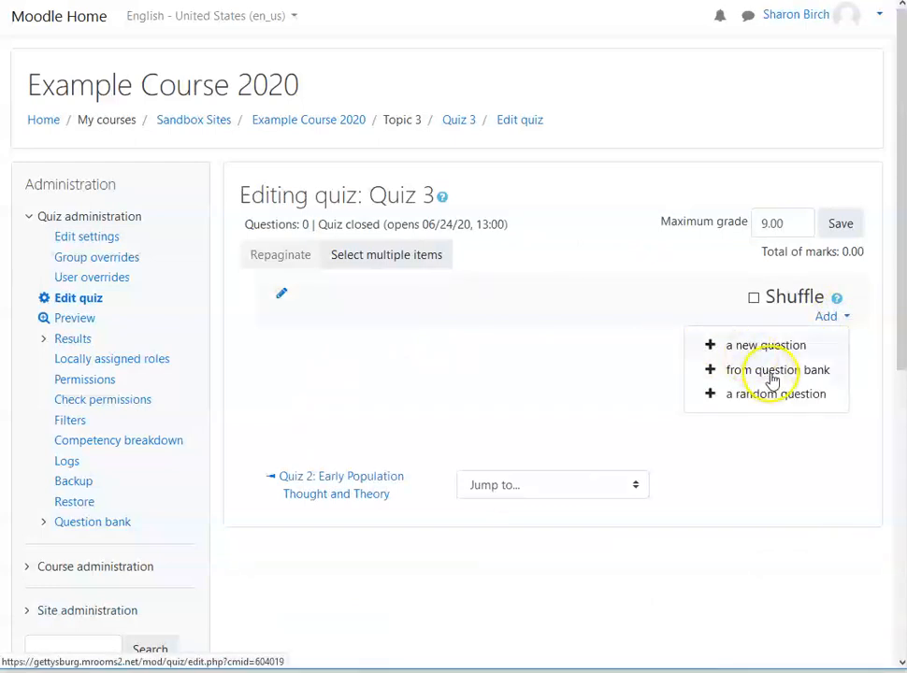
pyautogui.click(783, 352)
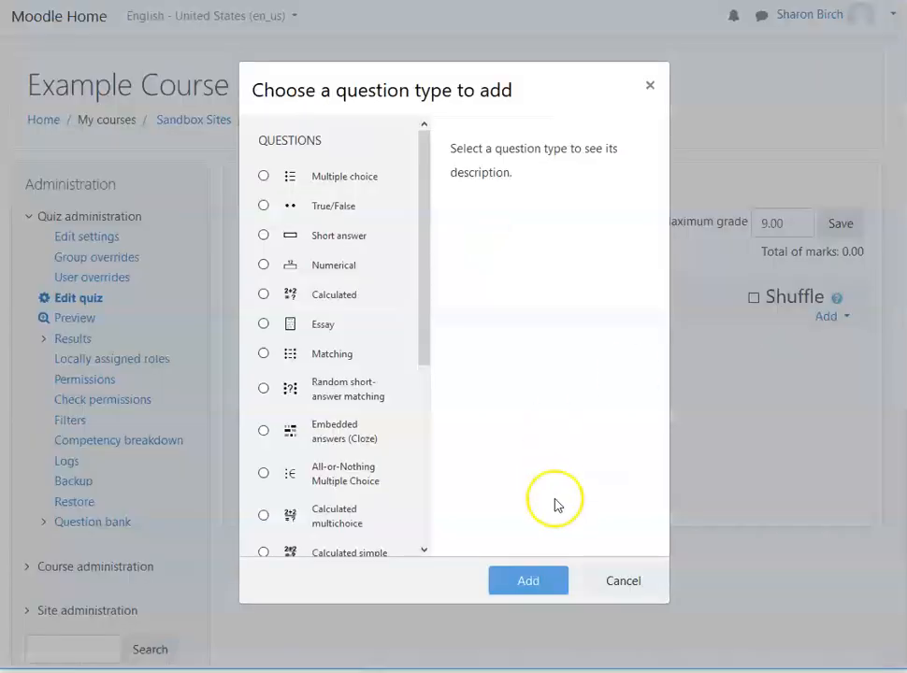
# Step: Examine the full list of available question types, from Multiple choice through Description
pyautogui.moveTo(426, 151); pyautogui.dragTo(429, 285)
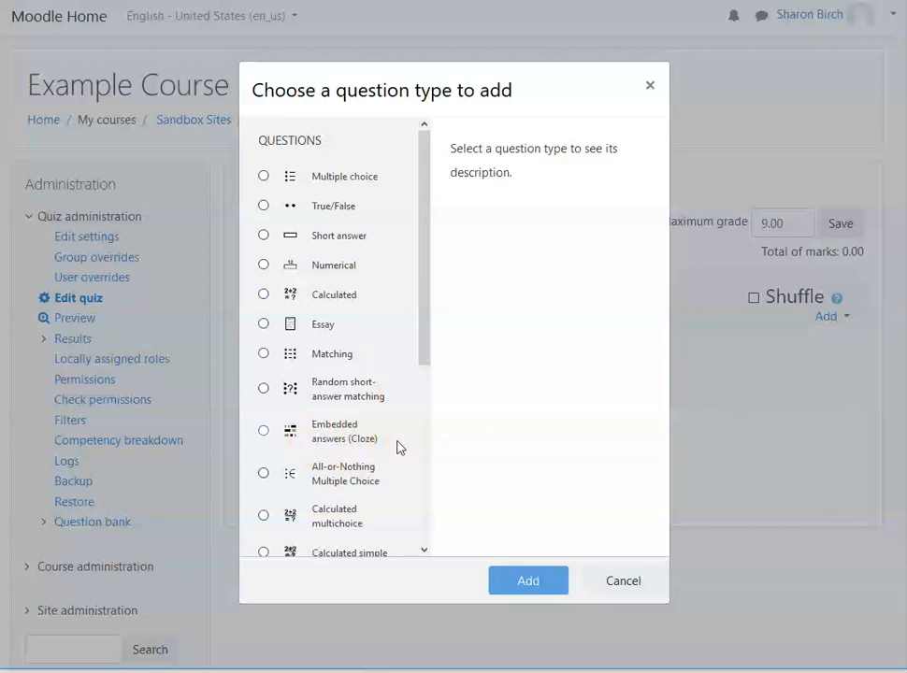
pyautogui.moveTo(421, 348); pyautogui.dragTo(429, 478)
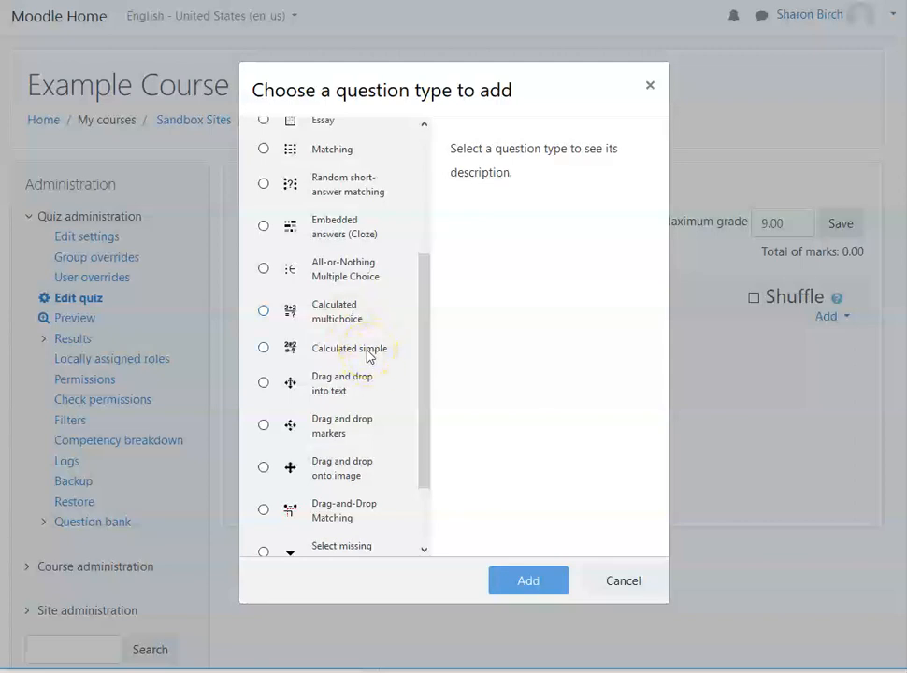
pyautogui.moveTo(424, 321); pyautogui.dragTo(419, 278)
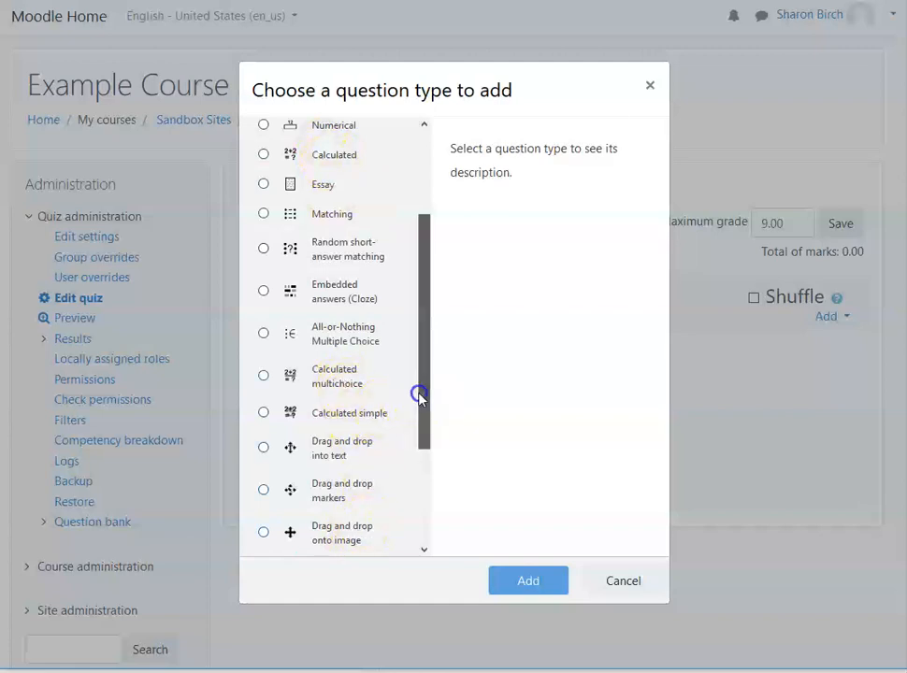
pyautogui.moveTo(418, 397); pyautogui.dragTo(425, 457)
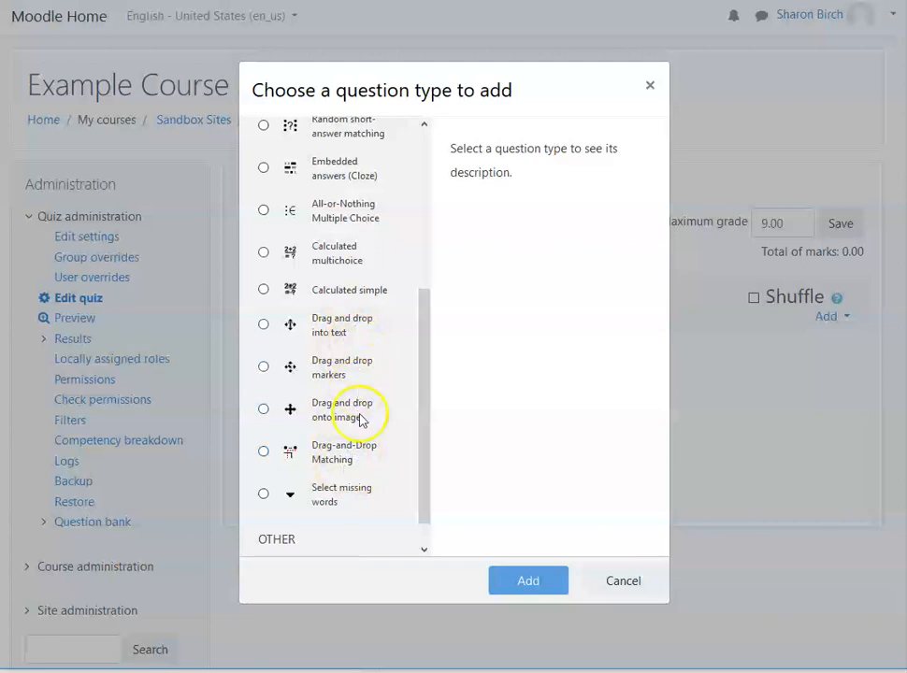
pyautogui.scroll(-1, 425, 506)
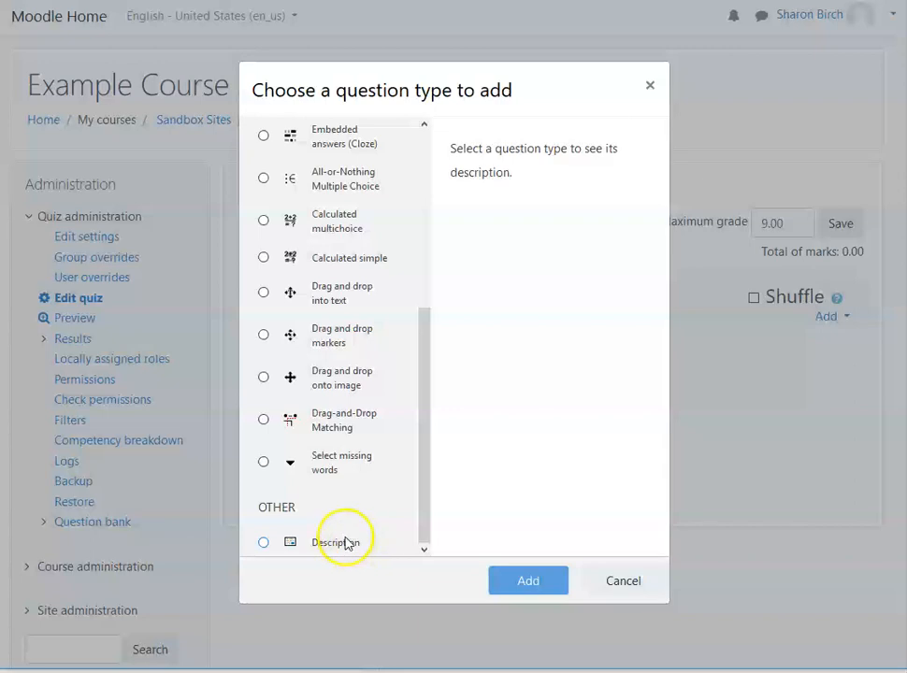
pyautogui.moveTo(420, 519); pyautogui.dragTo(456, 241)
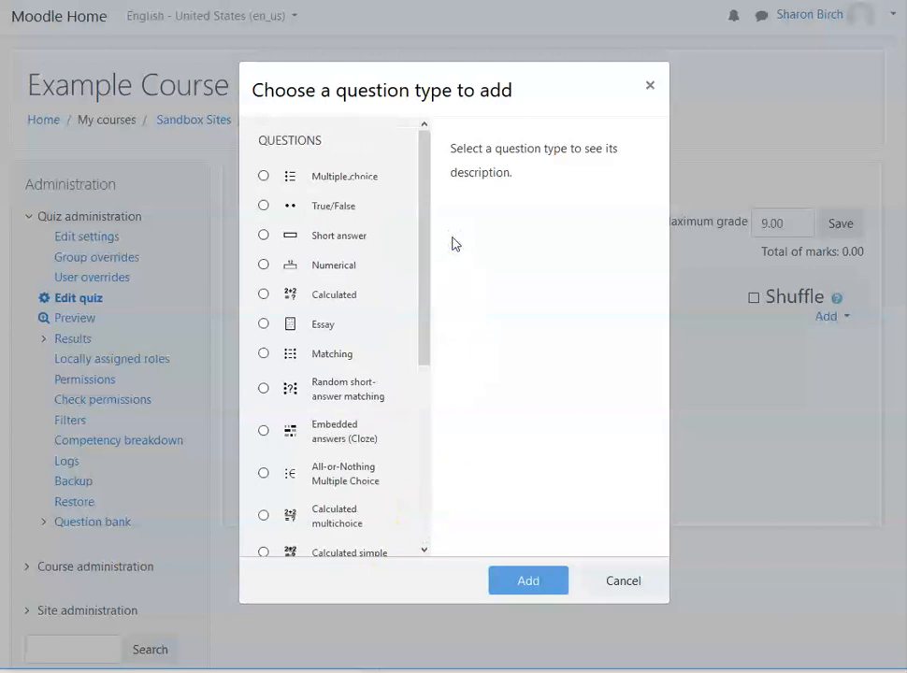
pyautogui.moveTo(426, 197); pyautogui.dragTo(431, 142)
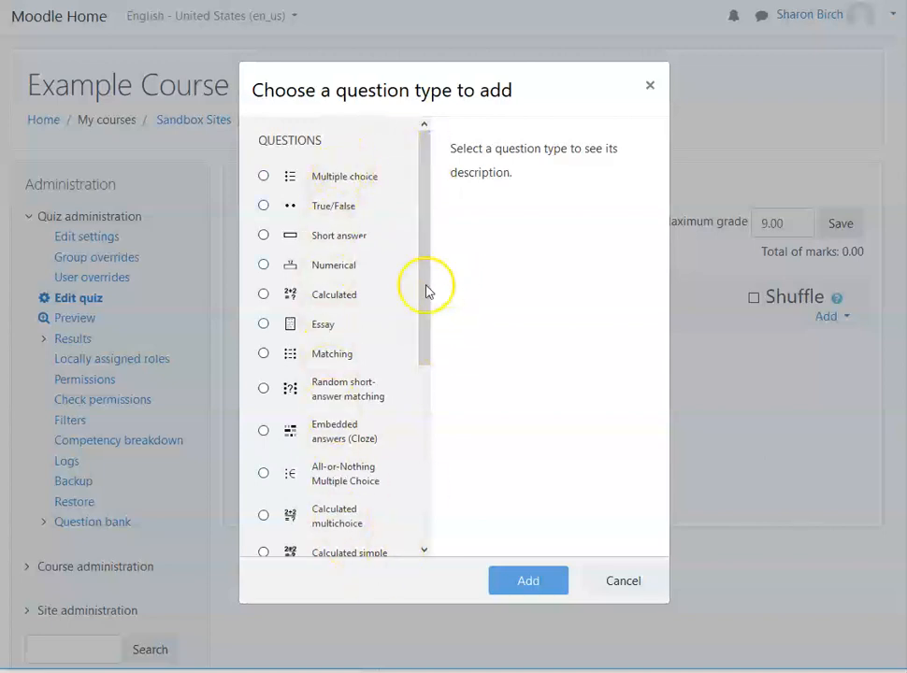
pyautogui.moveTo(423, 290)
pyautogui.mouseDown()
pyautogui.moveTo(443, 549)
pyautogui.moveTo(422, 508)
pyautogui.moveTo(422, 268)
pyautogui.mouseUp()
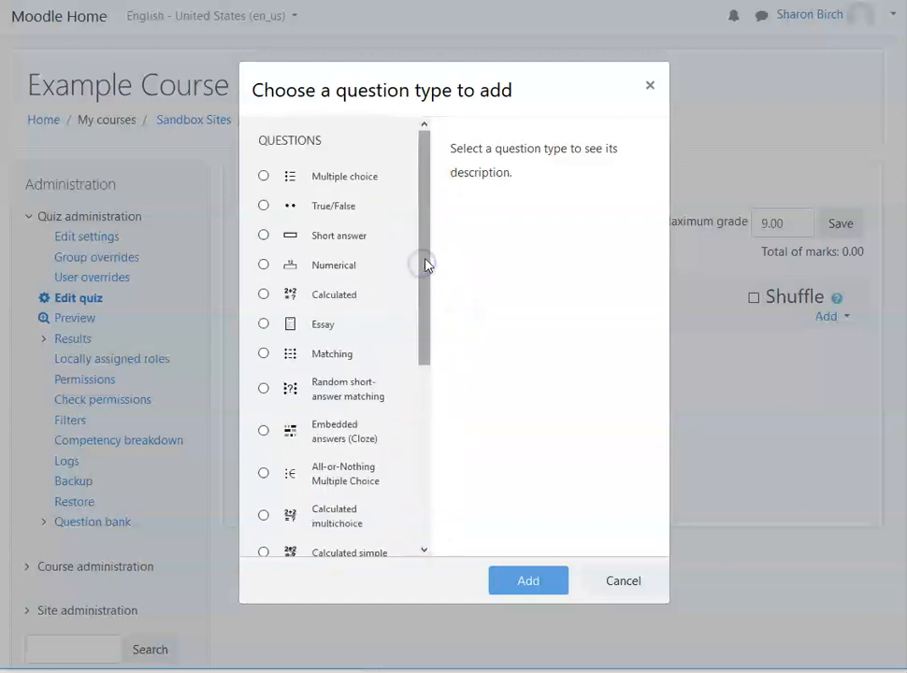
# Step: Read the descriptions of the Multiple choice, Embedded answers (Cloze), Matching and Calculated multichoice question types
pyautogui.click(264, 179)
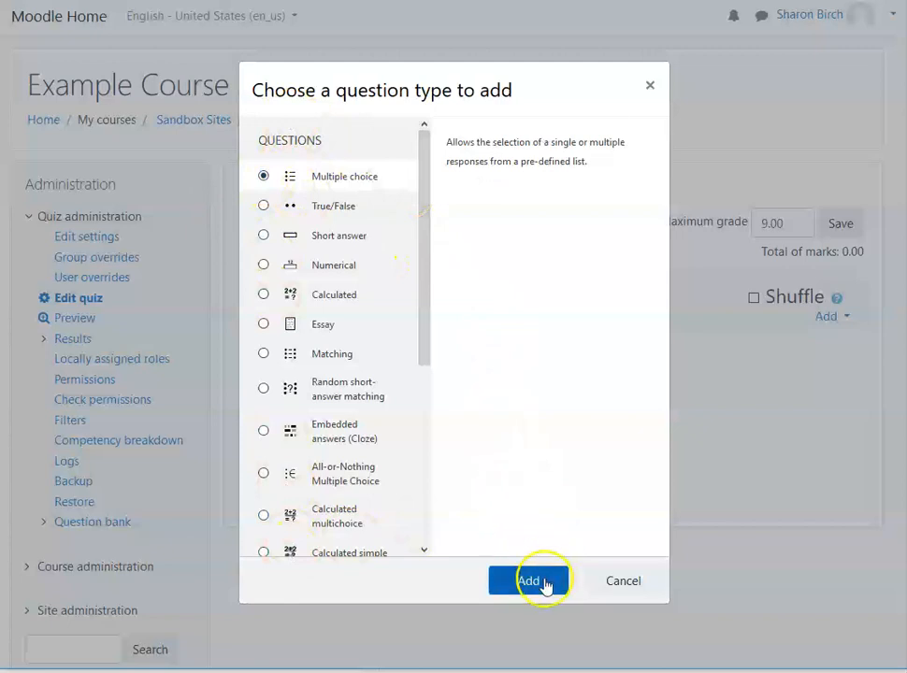
pyautogui.click(264, 432)
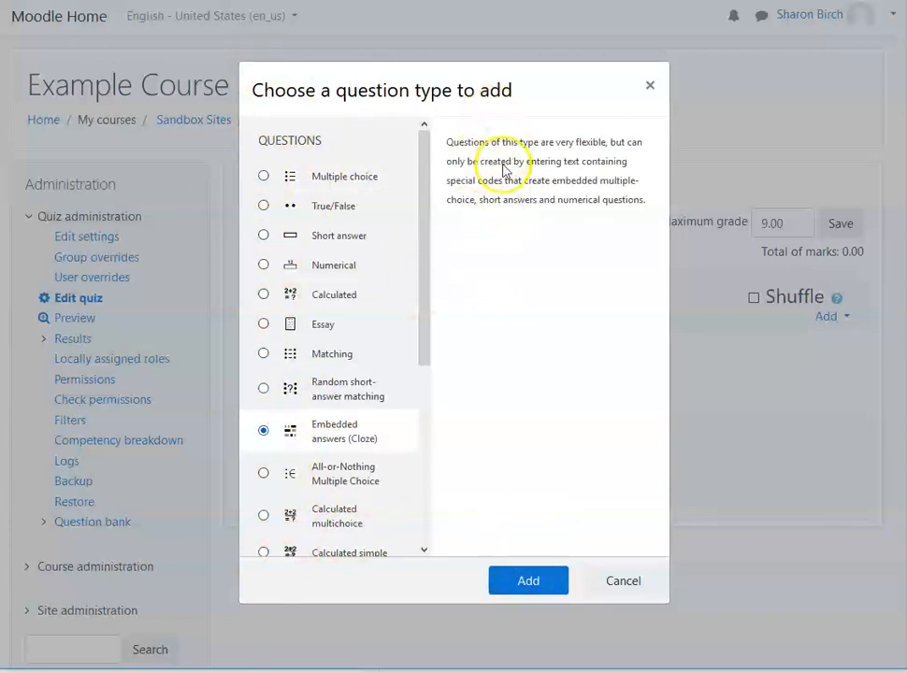
pyautogui.click(265, 354)
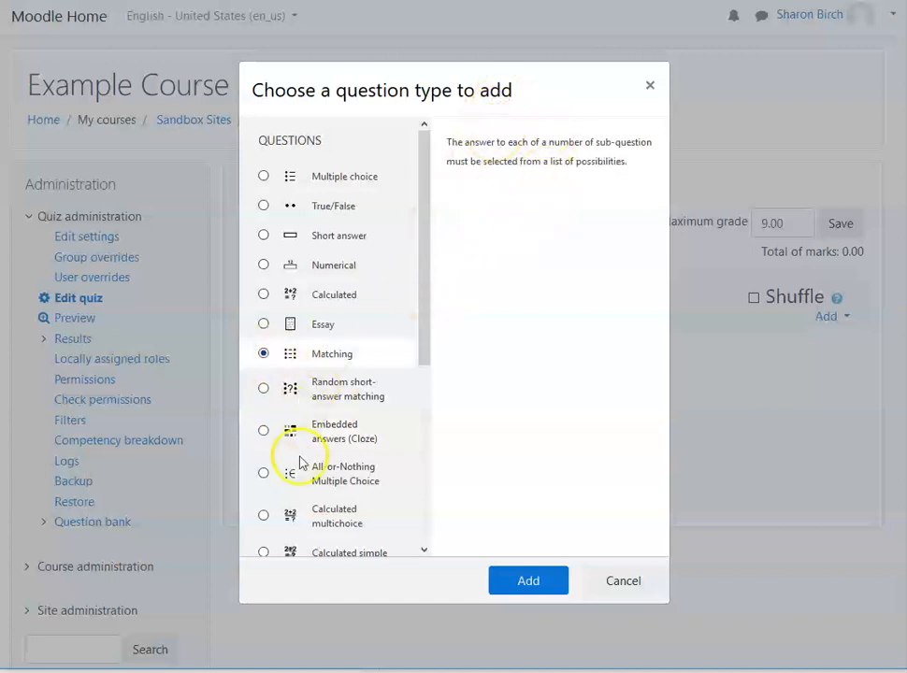
pyautogui.click(265, 516)
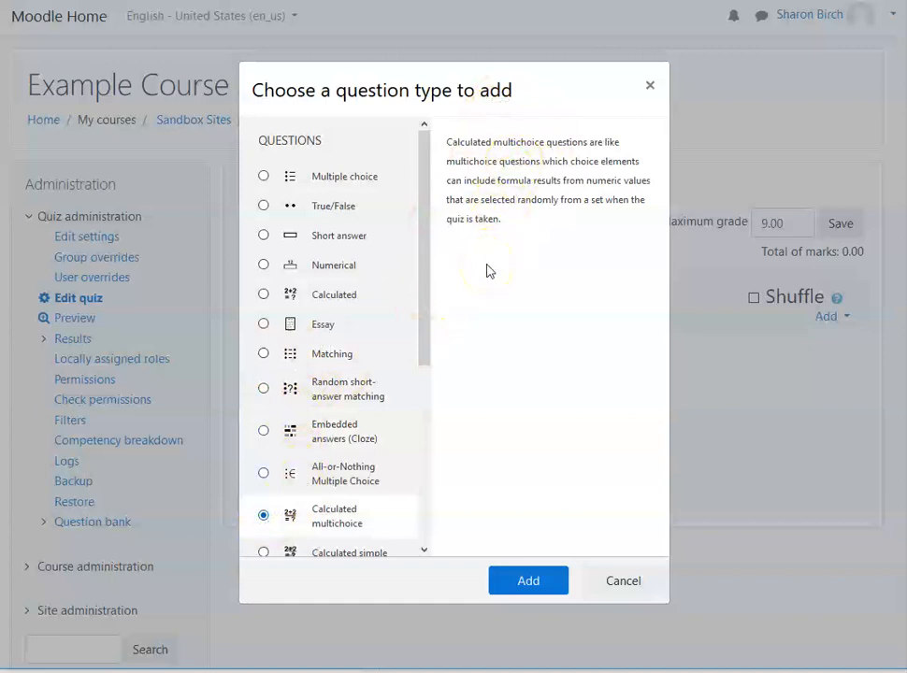
# Step: Choose Multiple choice as the question type and add the question to the quiz
pyautogui.click(265, 177)
pyautogui.click(528, 583)
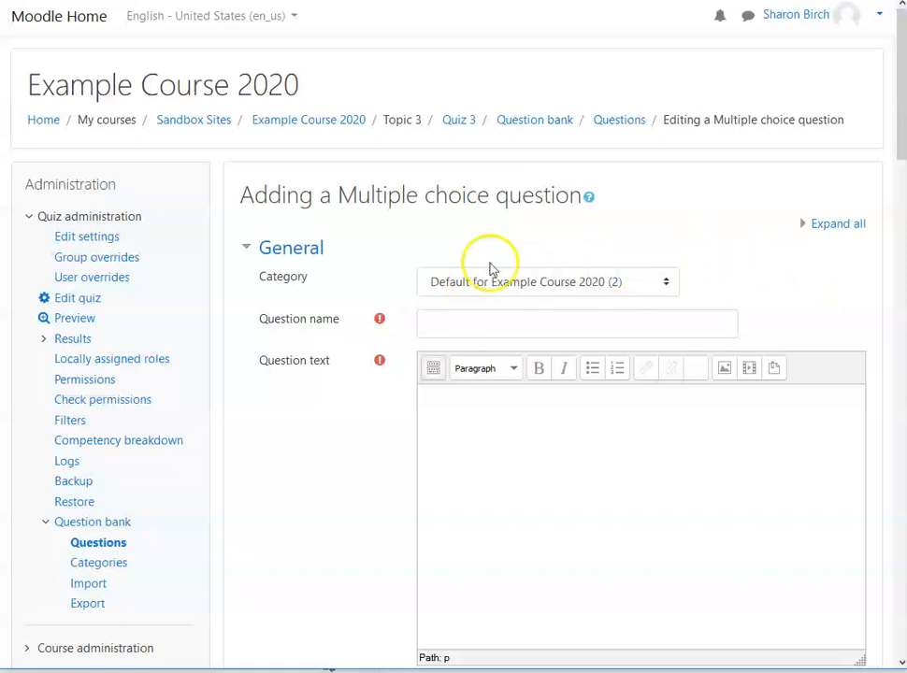
# Step: Look through the categories available for storing the question
pyautogui.click(667, 281)
pyautogui.click(666, 283)
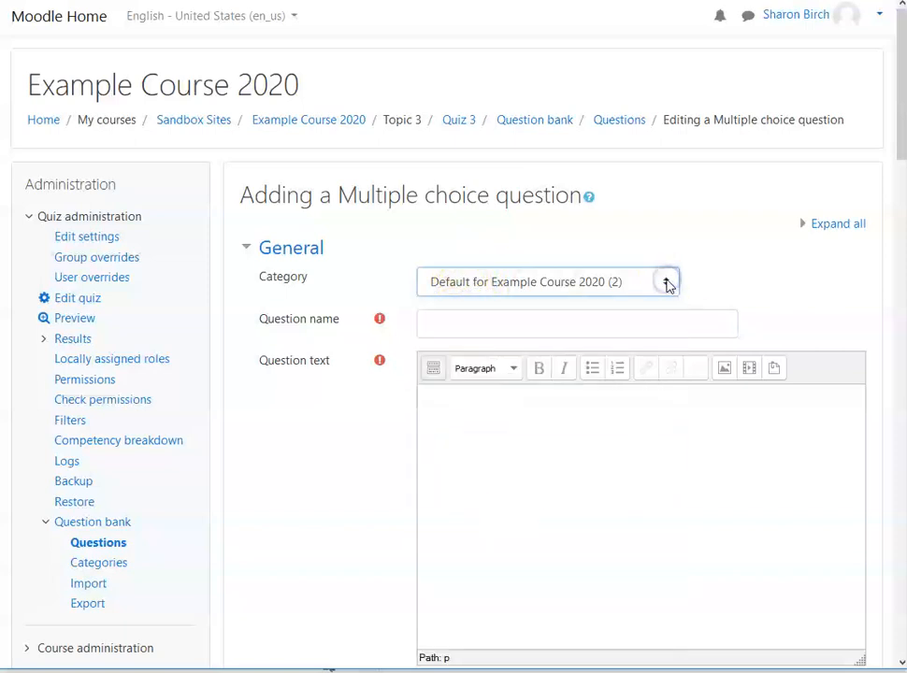
pyautogui.click(668, 284)
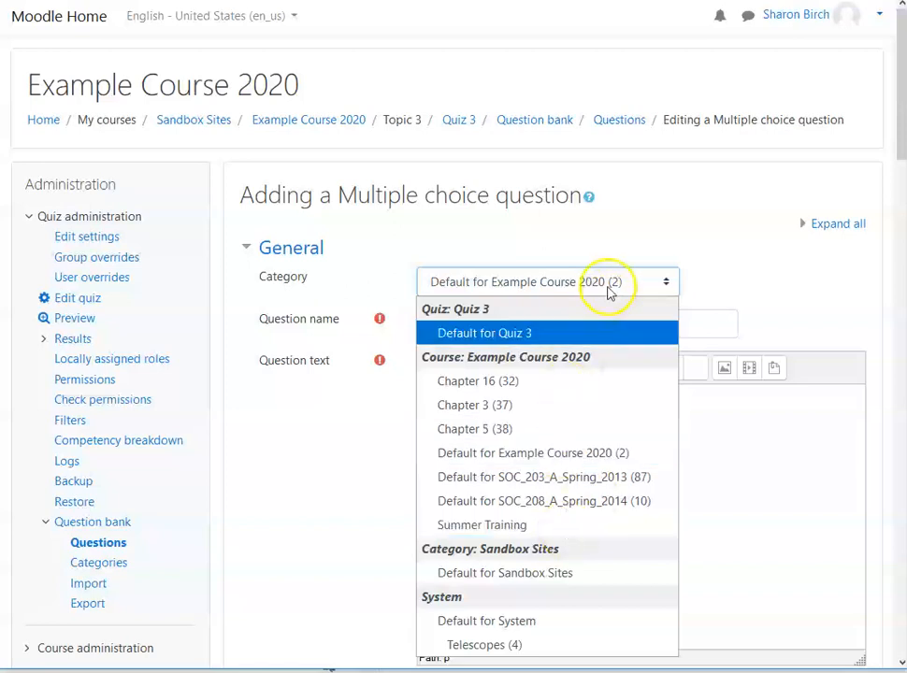
pyautogui.click(634, 237)
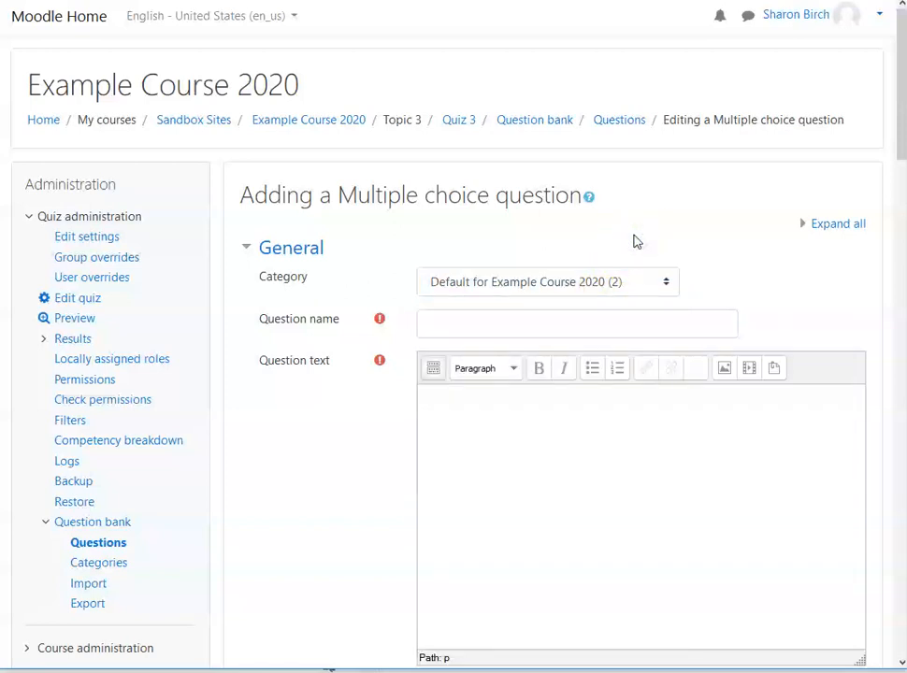
# Step: Name the question soc_208_q1q1
pyautogui.click(512, 328)
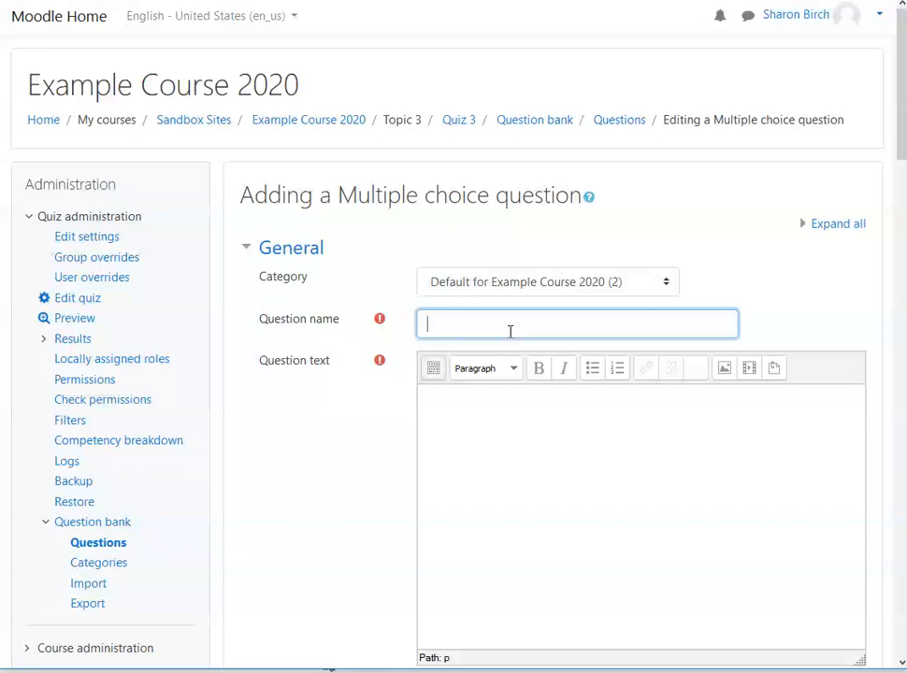
pyautogui.write('soc_208_q1q1')
# Step: Enter the question text "What is the largest country in the world in 2020?"
pyautogui.click(556, 468)
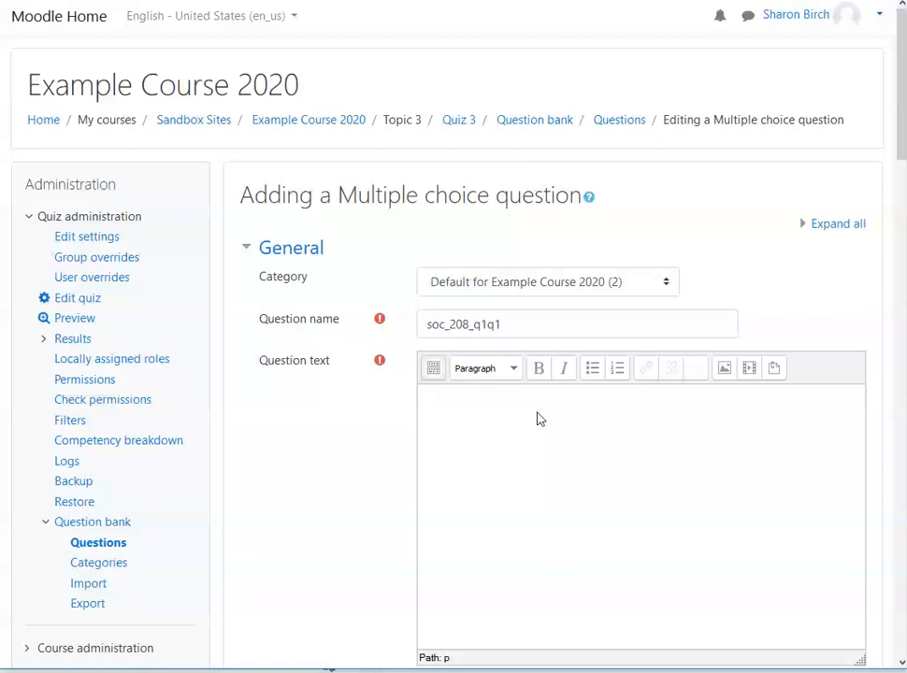
pyautogui.write('What is t')
pyautogui.write('country in the wro,ld i')
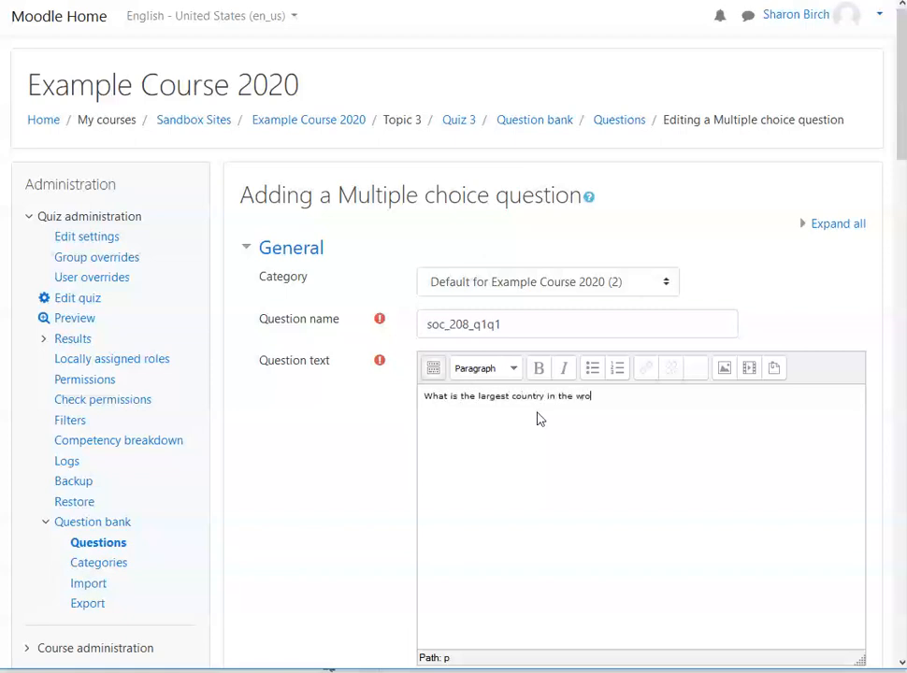
pyautogui.press('BackSpace')
pyautogui.press('BackSpace')
pyautogui.press('BackSpace')
pyautogui.press('BackSpace')
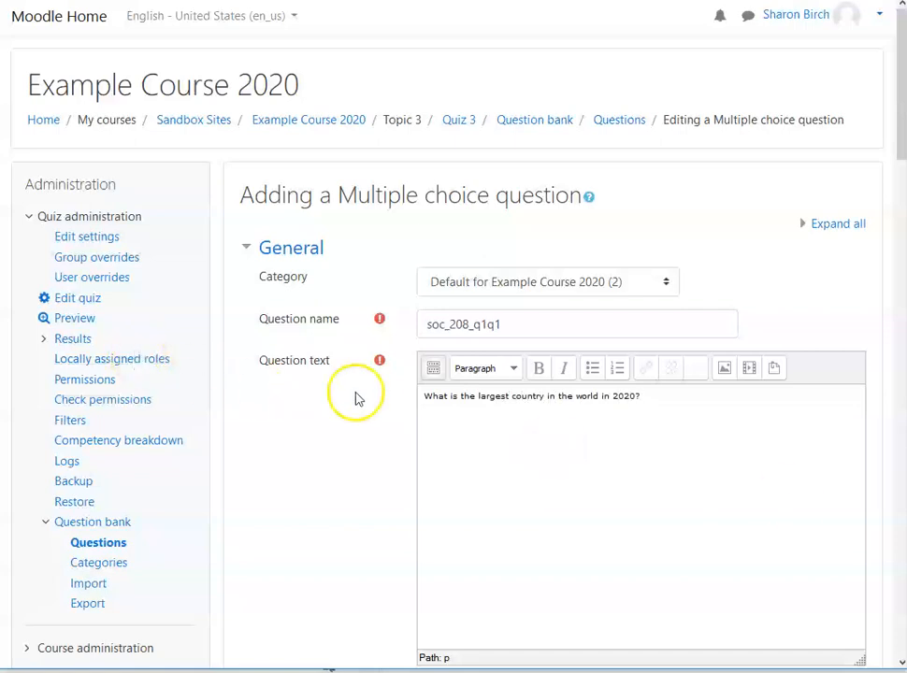
# Step: Review the question's default mark, general feedback and answer-count settings alongside its question text
pyautogui.scroll(-2, 356, 399)
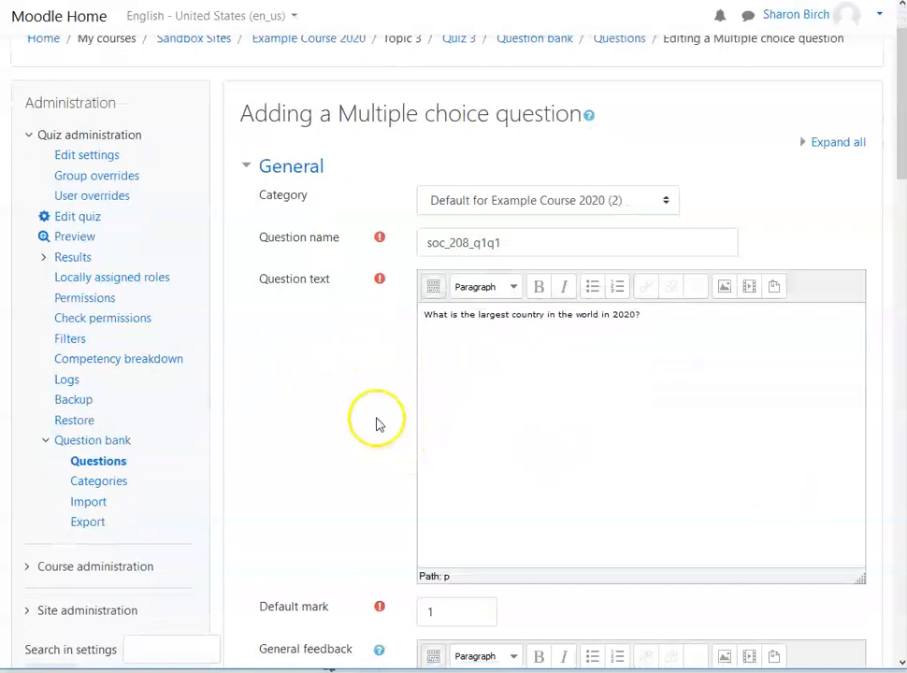
pyautogui.scroll(-1, 383, 415)
pyautogui.scroll(-1, 390, 410)
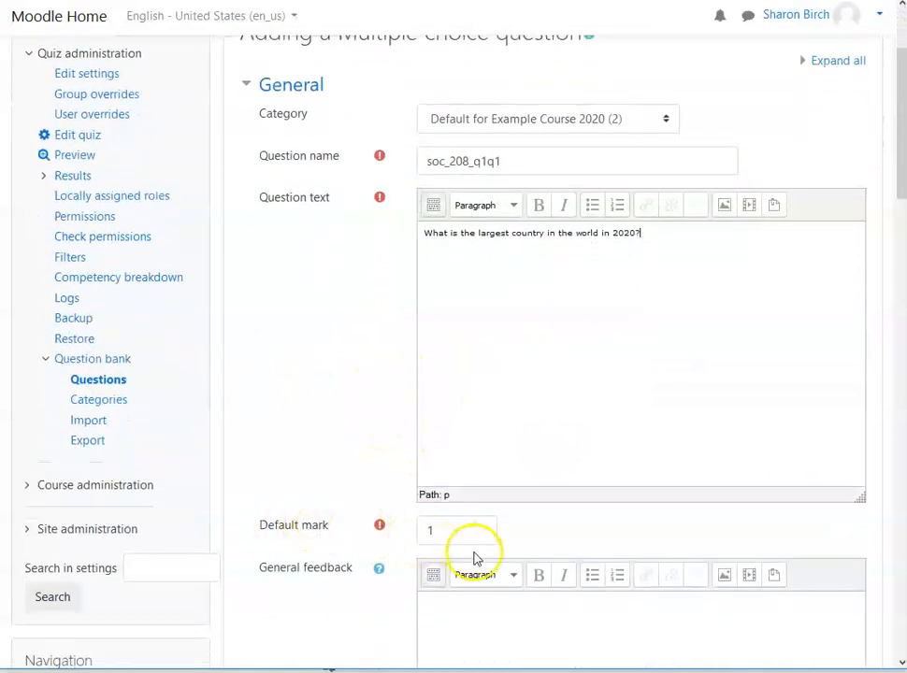
pyautogui.scroll(-3, 564, 540)
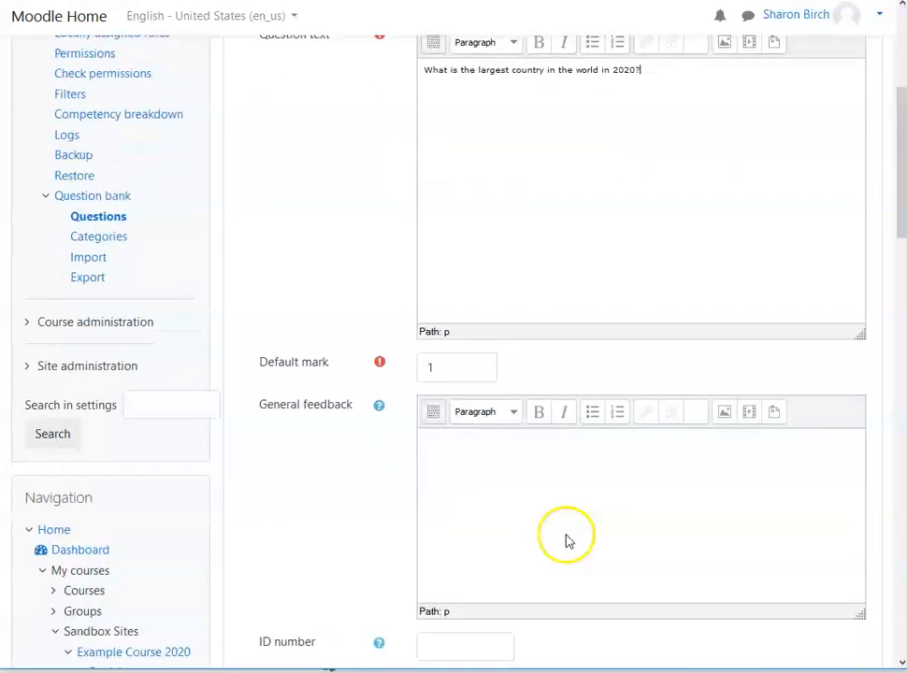
pyautogui.scroll(-1, 571, 548)
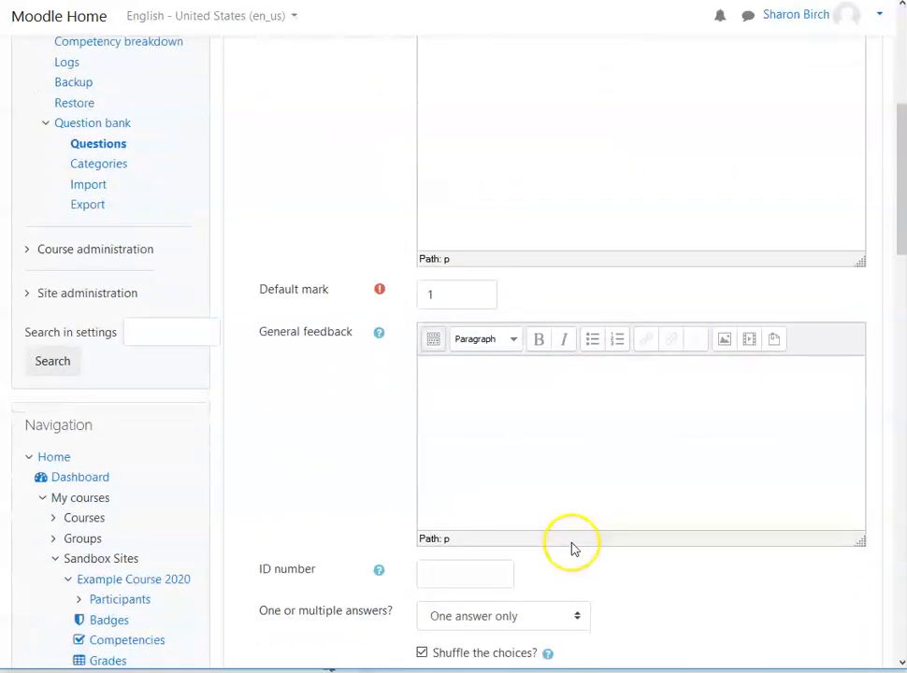
pyautogui.click(471, 367)
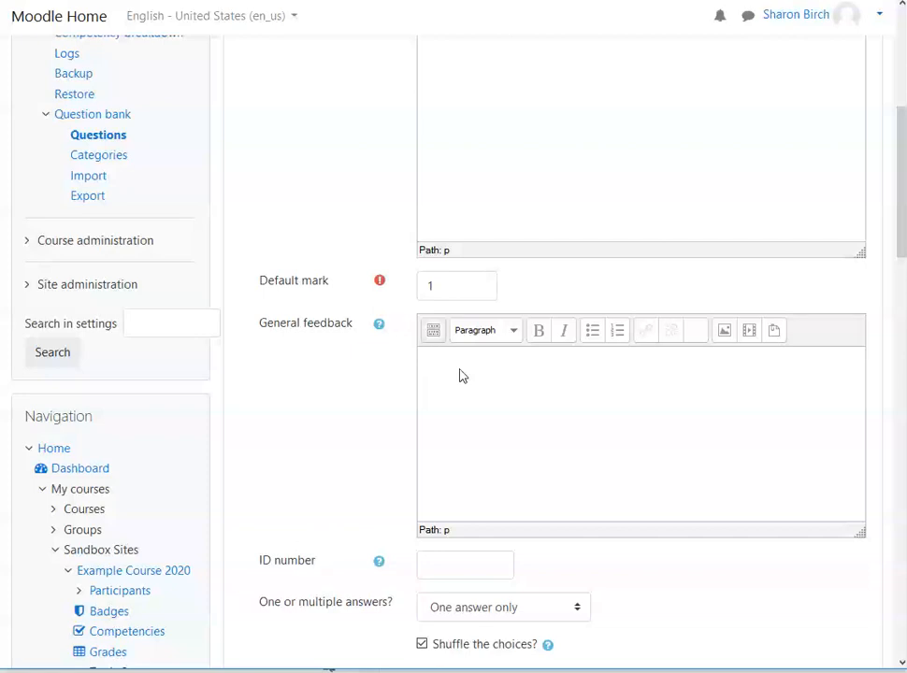
pyautogui.scroll(5, 472, 364)
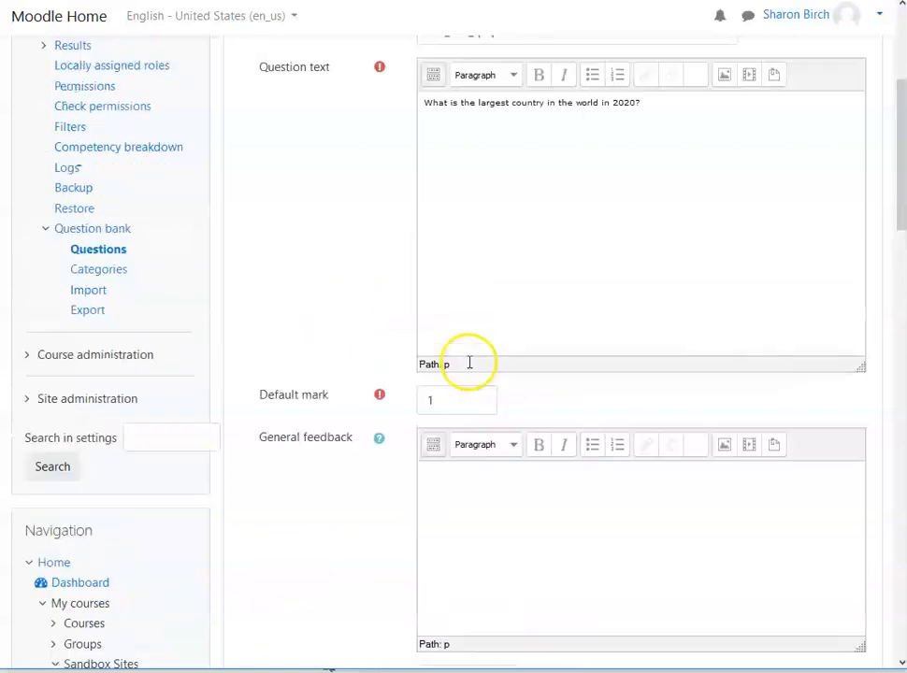
pyautogui.scroll(-2, 433, 433)
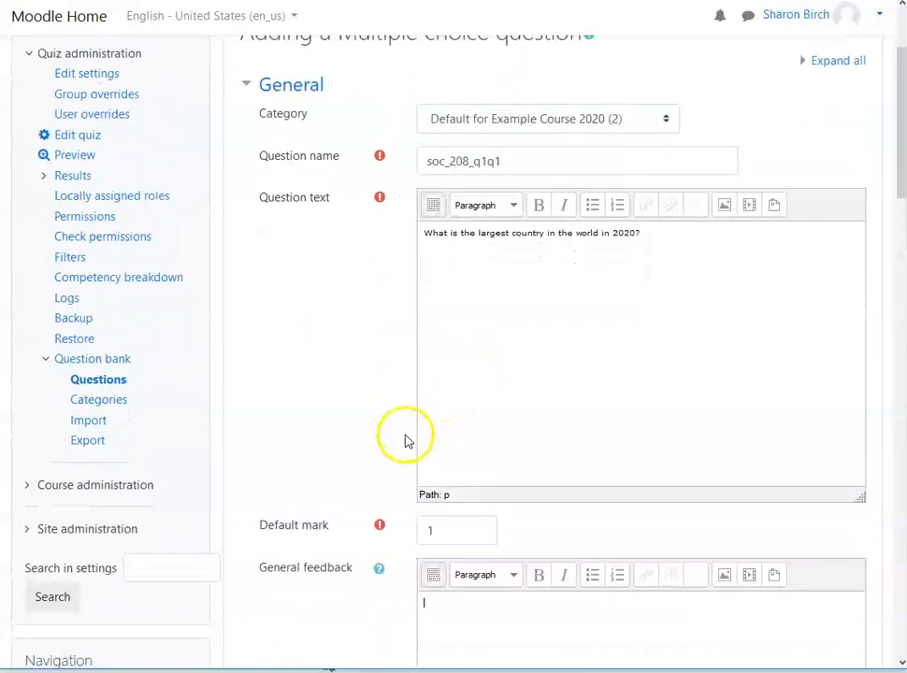
pyautogui.scroll(-4, 370, 362)
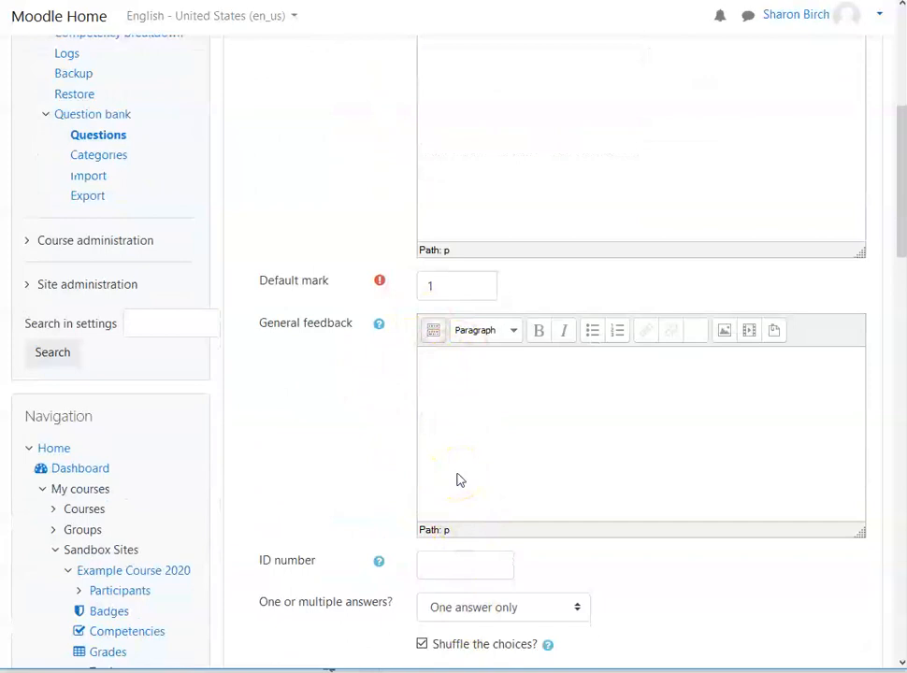
# Step: Keep the question at one answer only and number its choices a., b., c
pyautogui.scroll(-4, 299, 398)
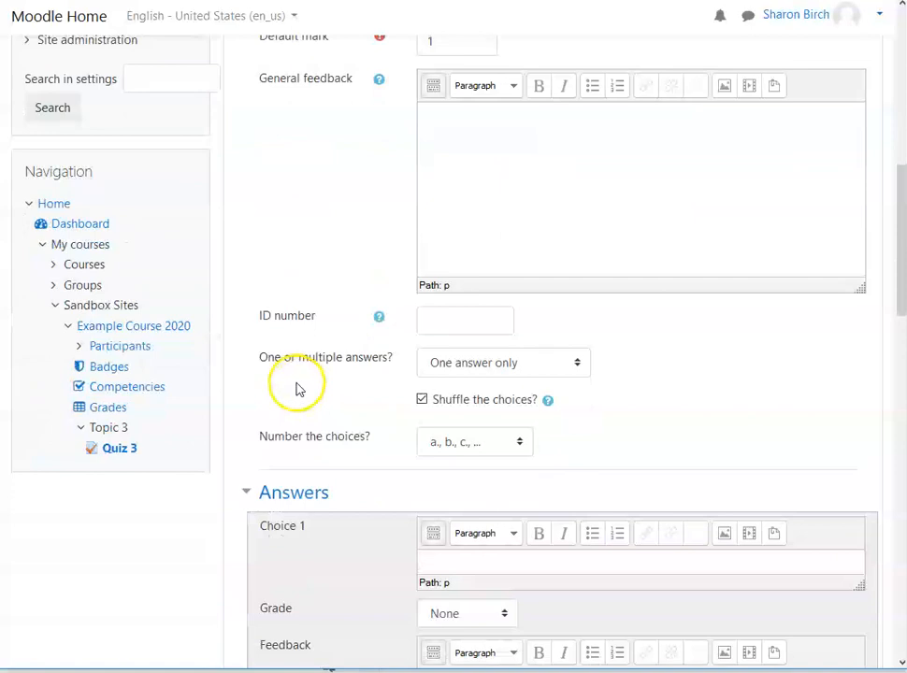
pyautogui.scroll(-1, 356, 402)
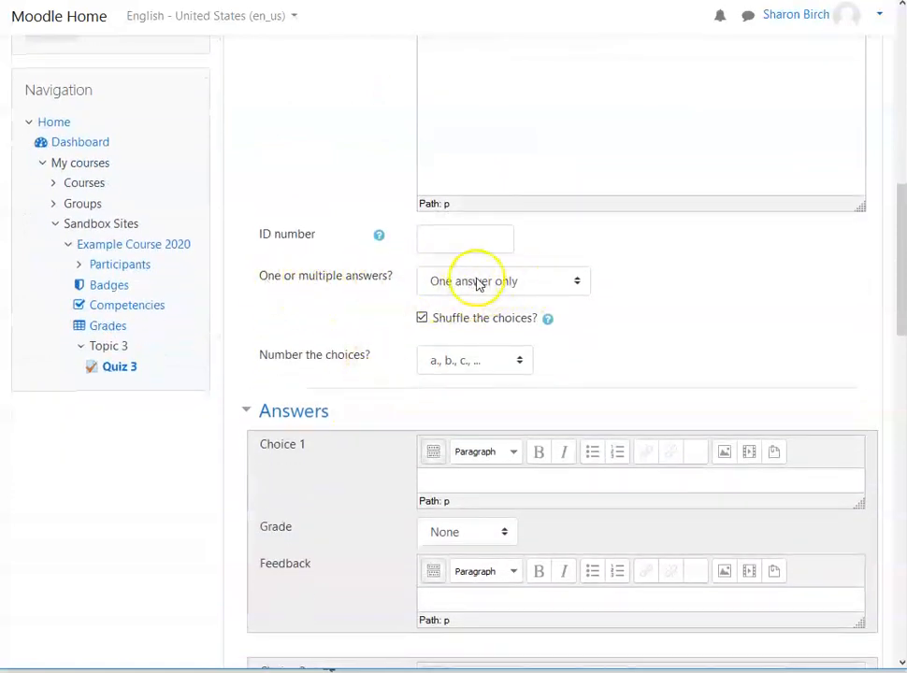
pyautogui.click(577, 282)
pyautogui.click(578, 282)
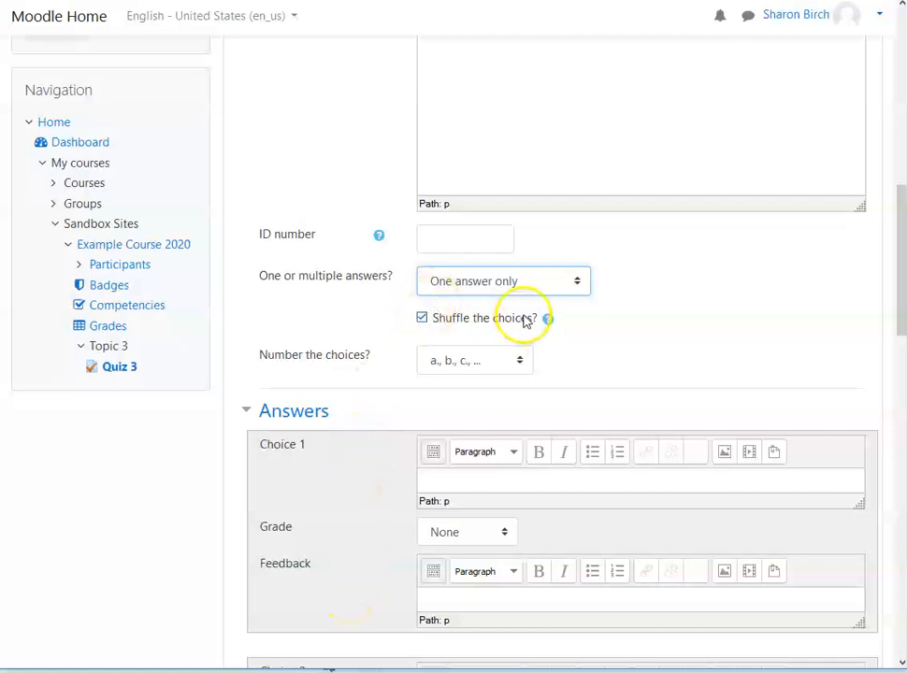
pyautogui.click(519, 363)
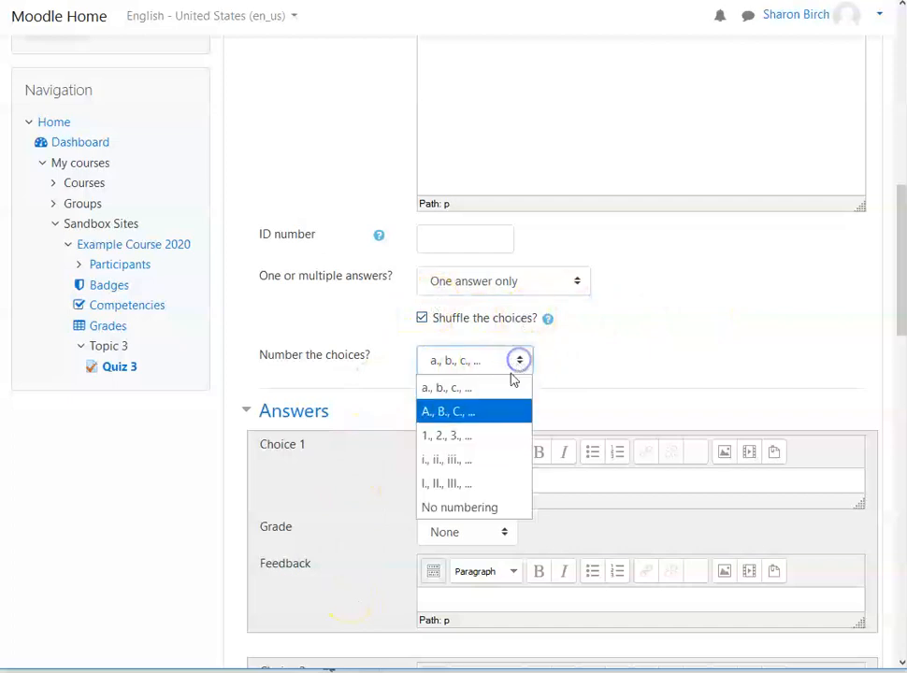
pyautogui.click(462, 391)
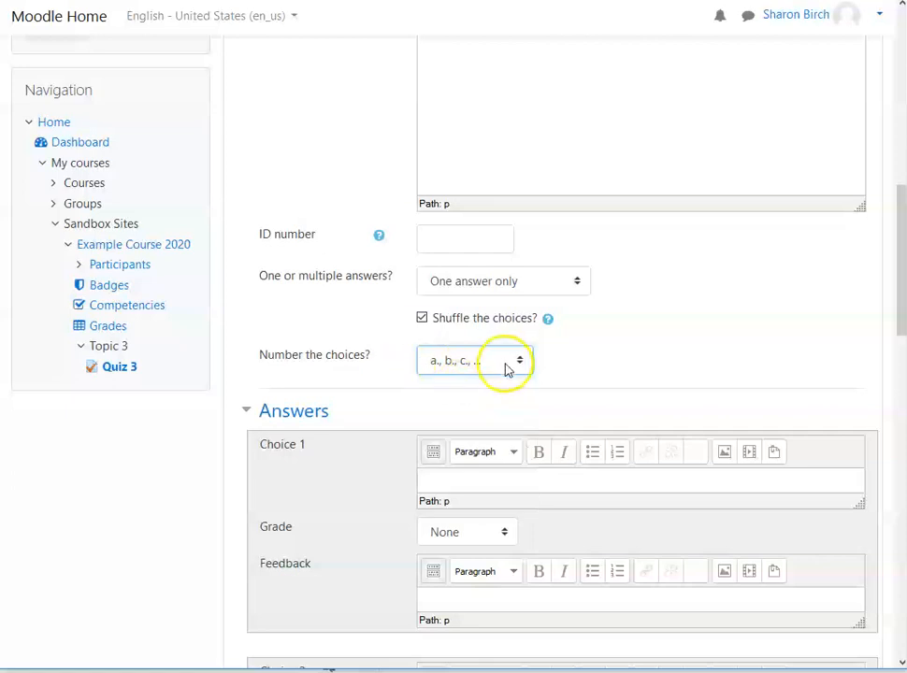
# Step: Enter United States as choice 1 and Russia as choice 2
pyautogui.scroll(-1, 625, 369)
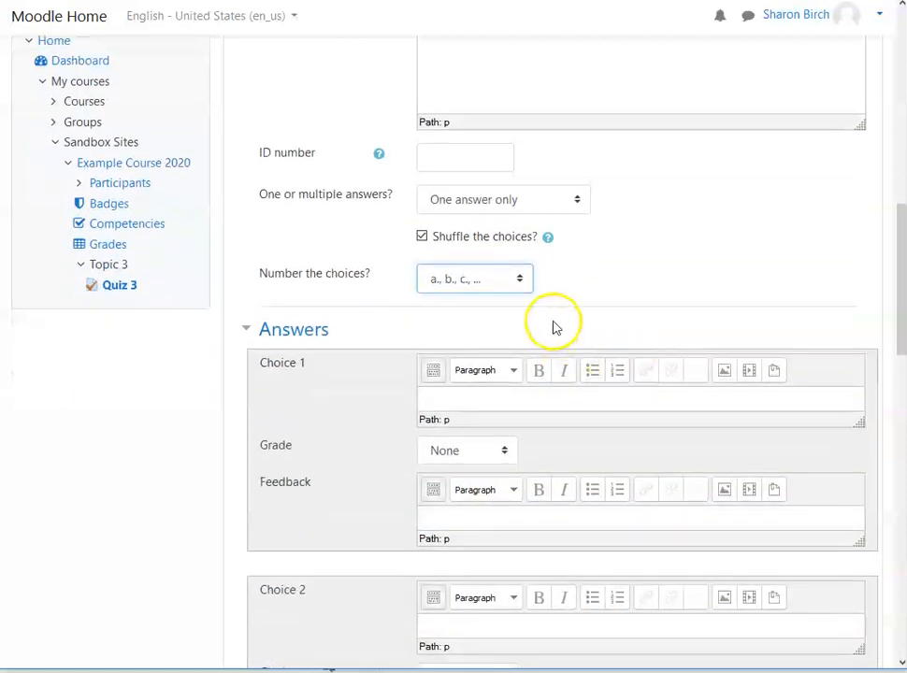
pyautogui.scroll(-2, 642, 289)
pyautogui.click(485, 233)
pyautogui.write('u')
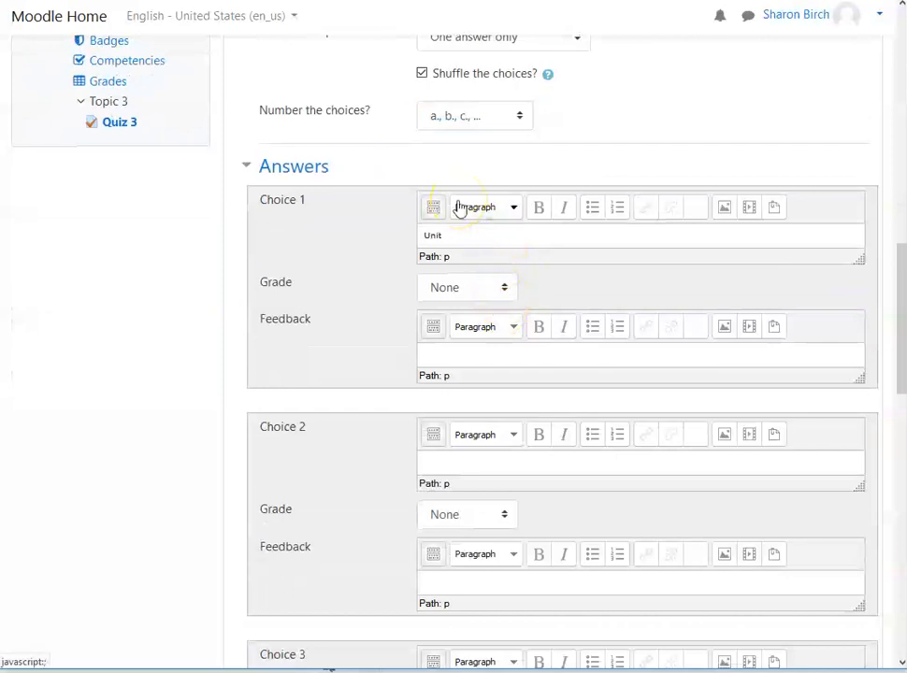
pyautogui.write('nited States')
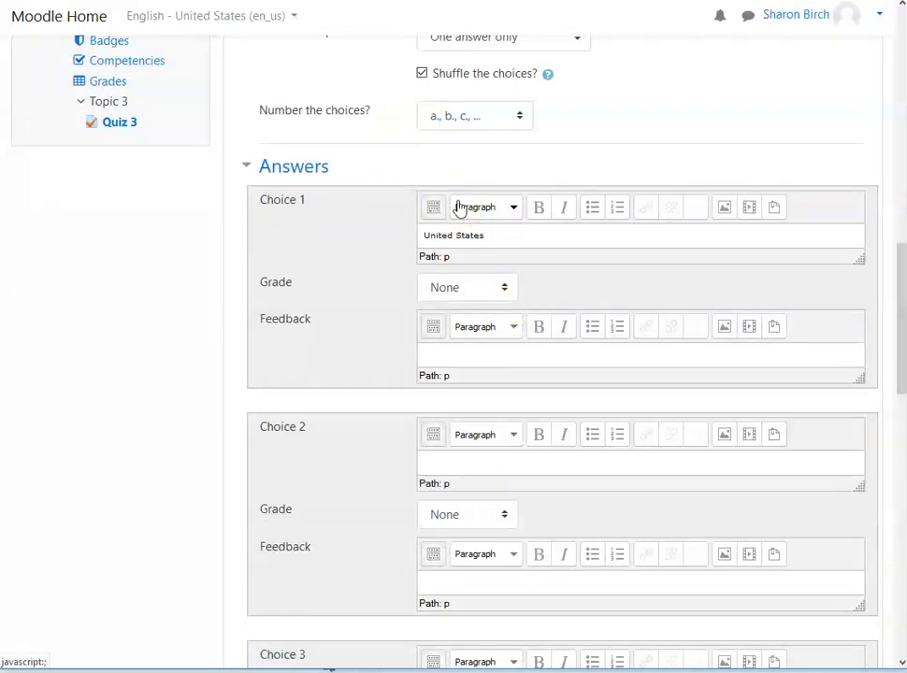
pyautogui.click(467, 460)
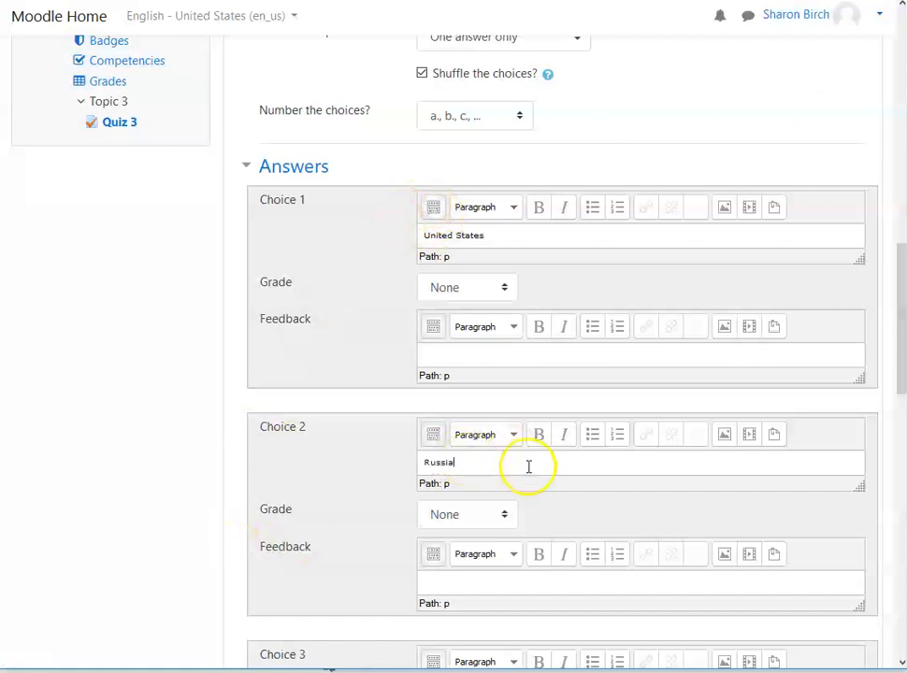
# Step: Enter India, China and Indonesia as choices 3, 4 and 5
pyautogui.scroll(-3, 523, 463)
pyautogui.click(499, 446)
pyautogui.write('India')
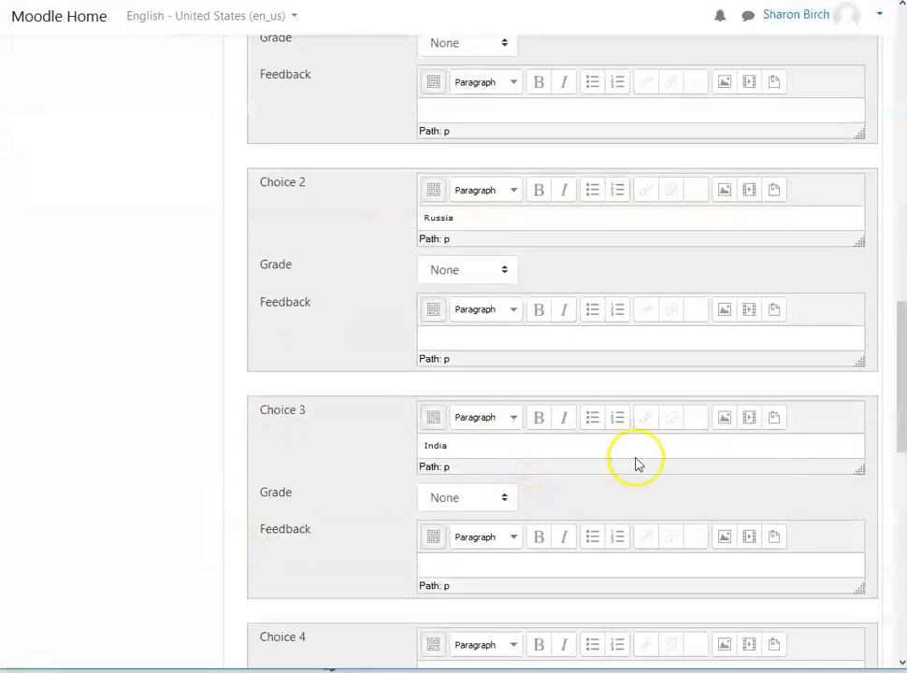
pyautogui.scroll(-5, 607, 430)
pyautogui.click(479, 263)
pyautogui.write('China')
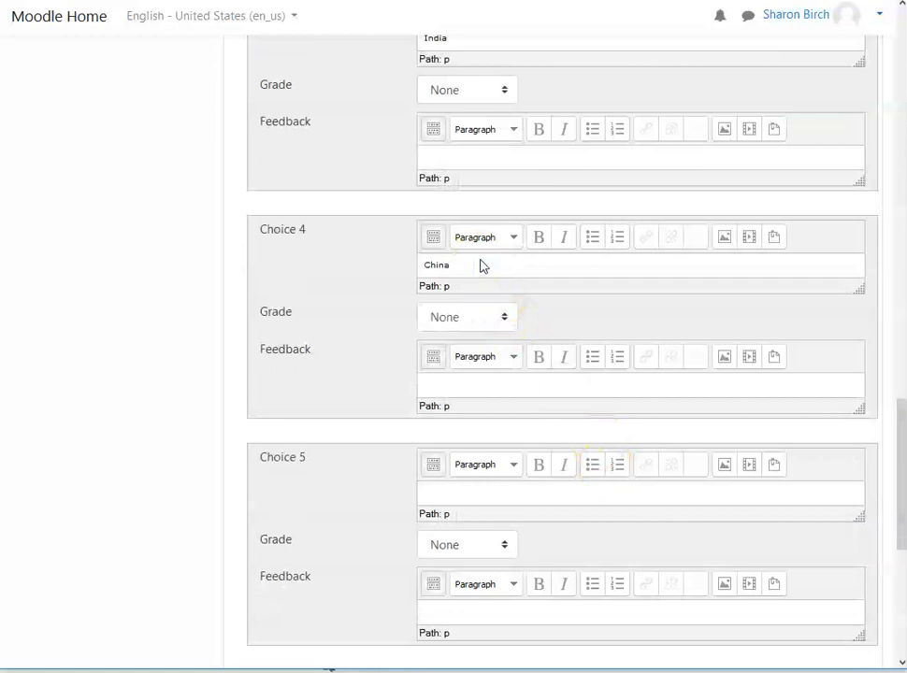
pyautogui.click(484, 489)
pyautogui.write('Indonesia')
# Step: Leave the United States choice ungraded and set the grade of the China choice to 100%
pyautogui.scroll(8, 567, 421)
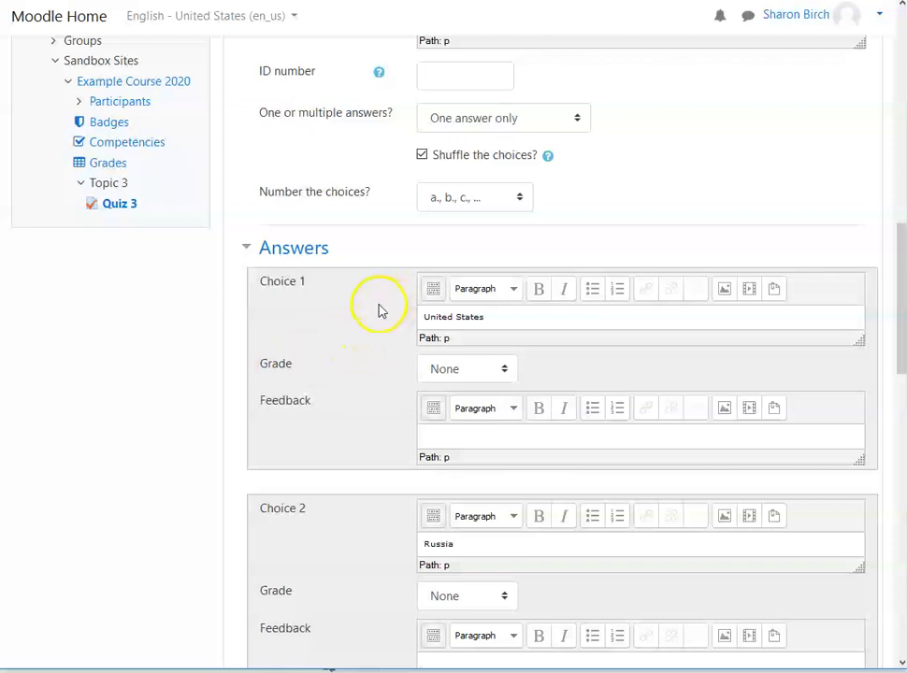
pyautogui.click(504, 368)
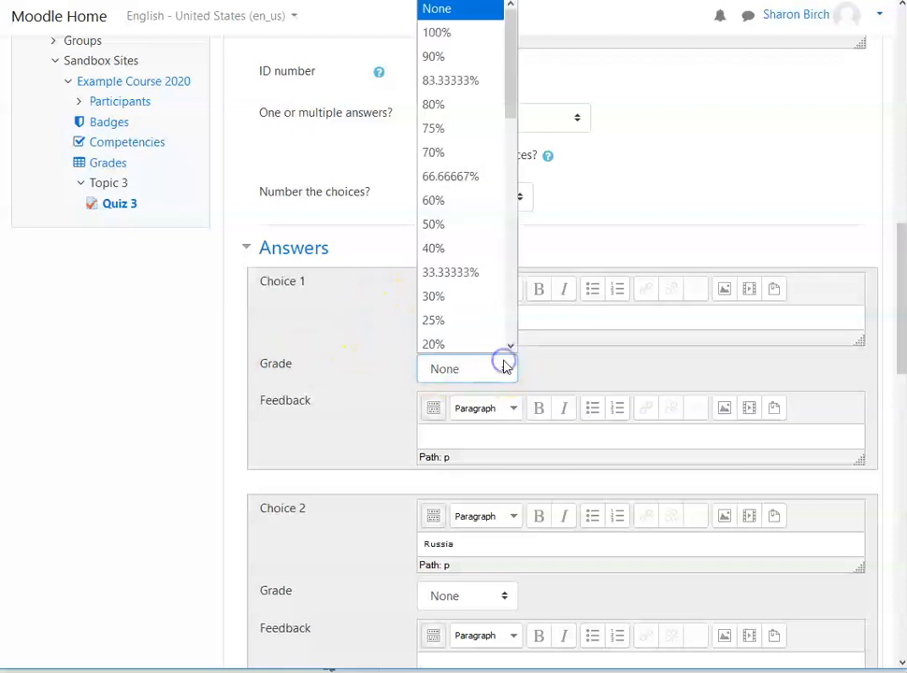
pyautogui.click(503, 366)
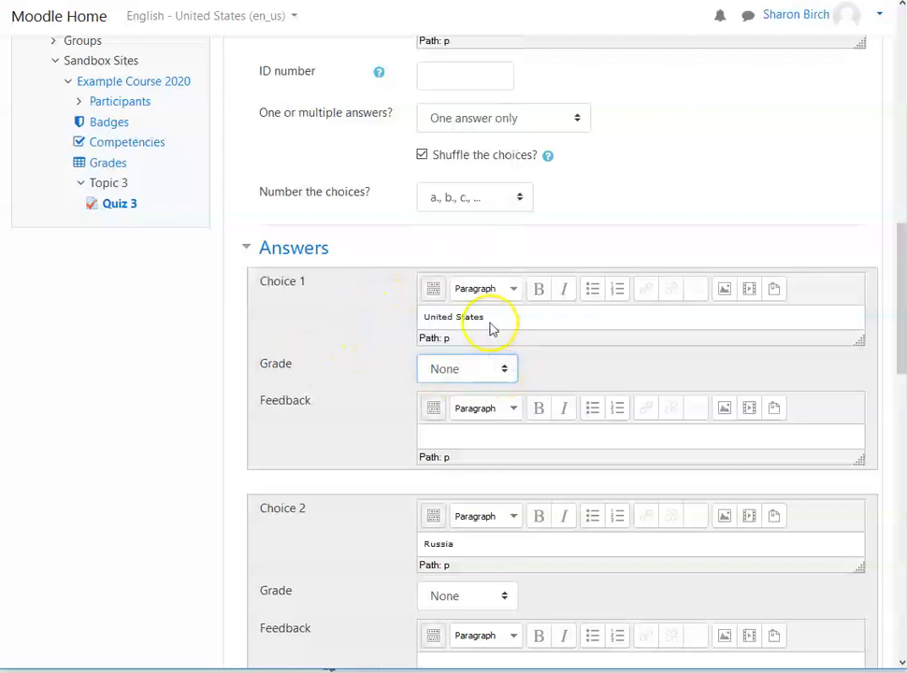
pyautogui.scroll(-3, 374, 427)
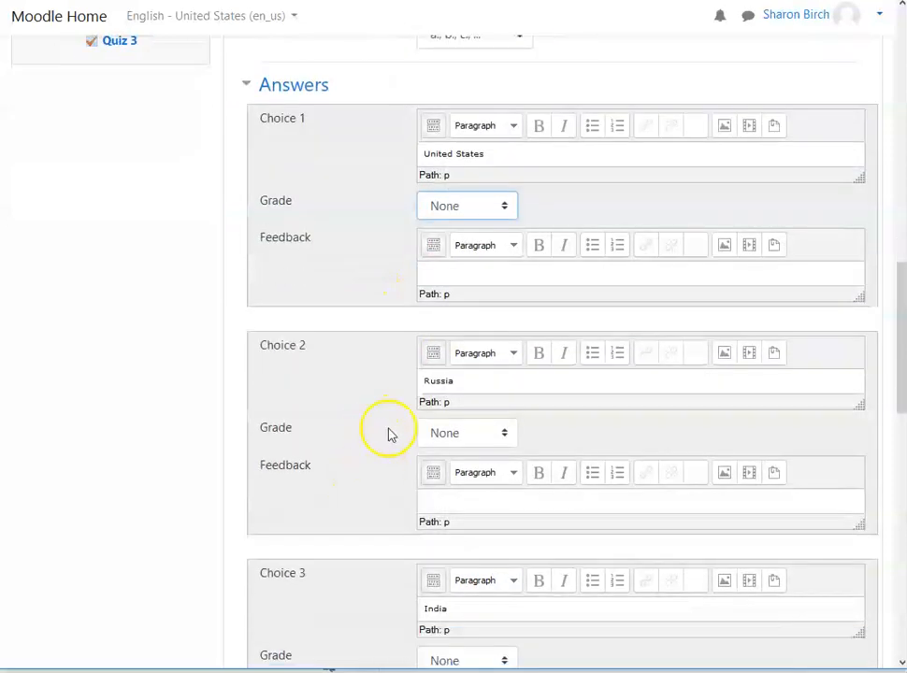
pyautogui.scroll(-4, 411, 450)
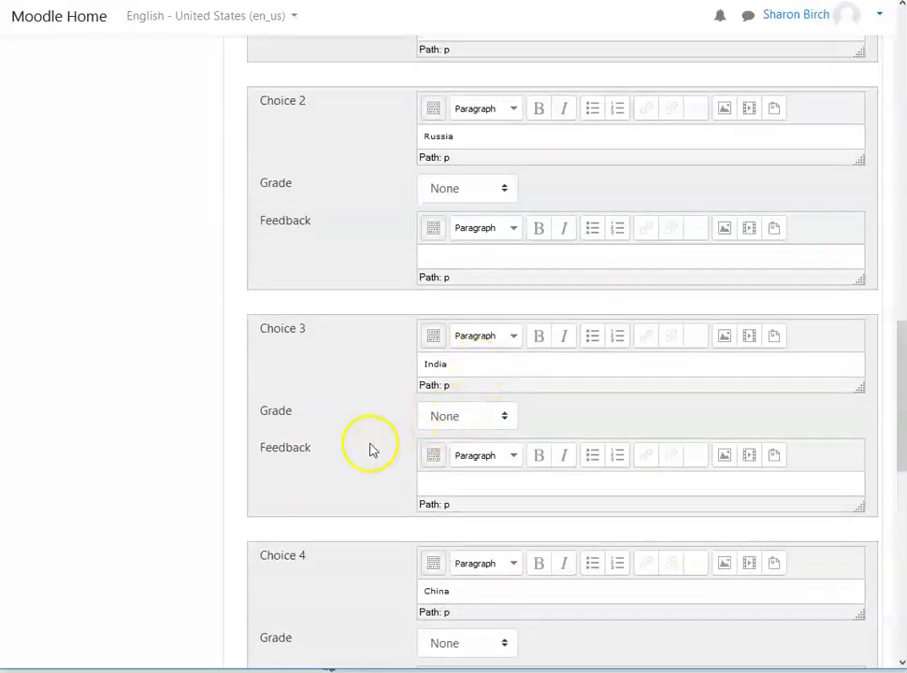
pyautogui.scroll(-4, 369, 450)
pyautogui.click(510, 399)
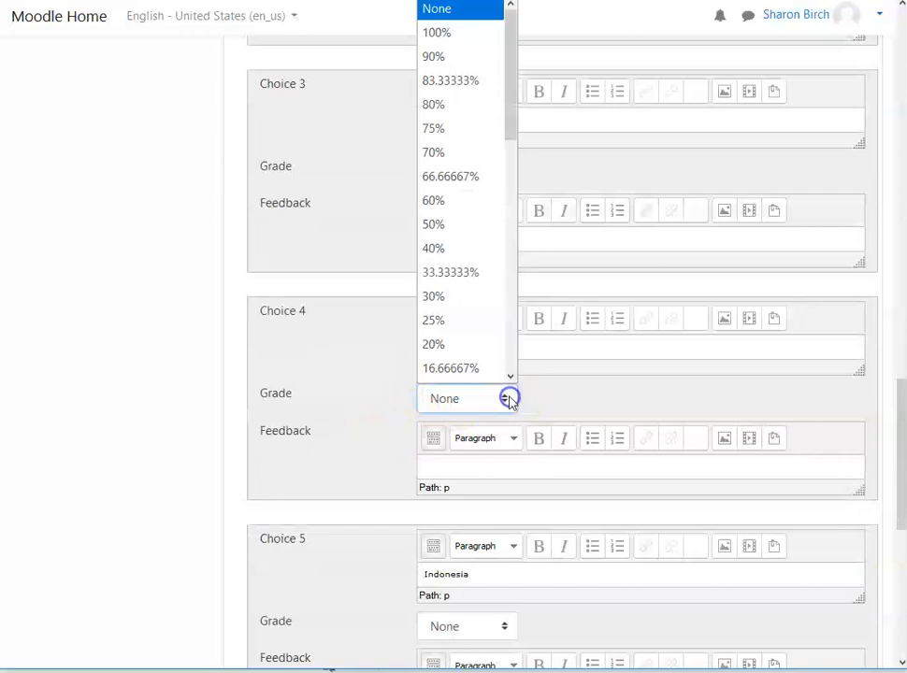
pyautogui.click(438, 32)
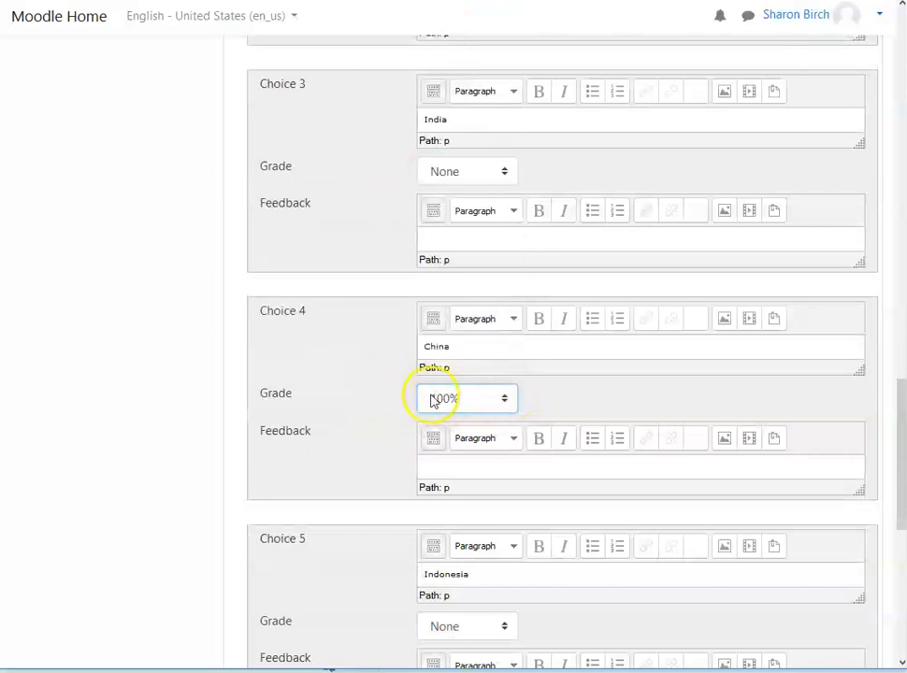
# Step: Review the feedback fields of the answer choices and the option for adding three more blank choices
pyautogui.scroll(-1, 354, 471)
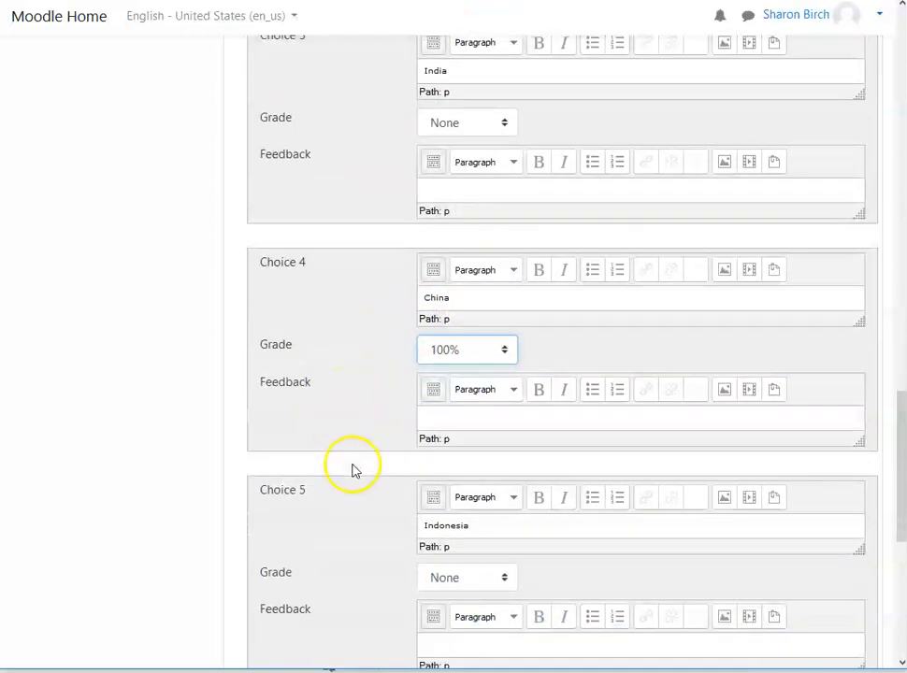
pyautogui.scroll(-4, 354, 471)
pyautogui.scroll(-1, 334, 486)
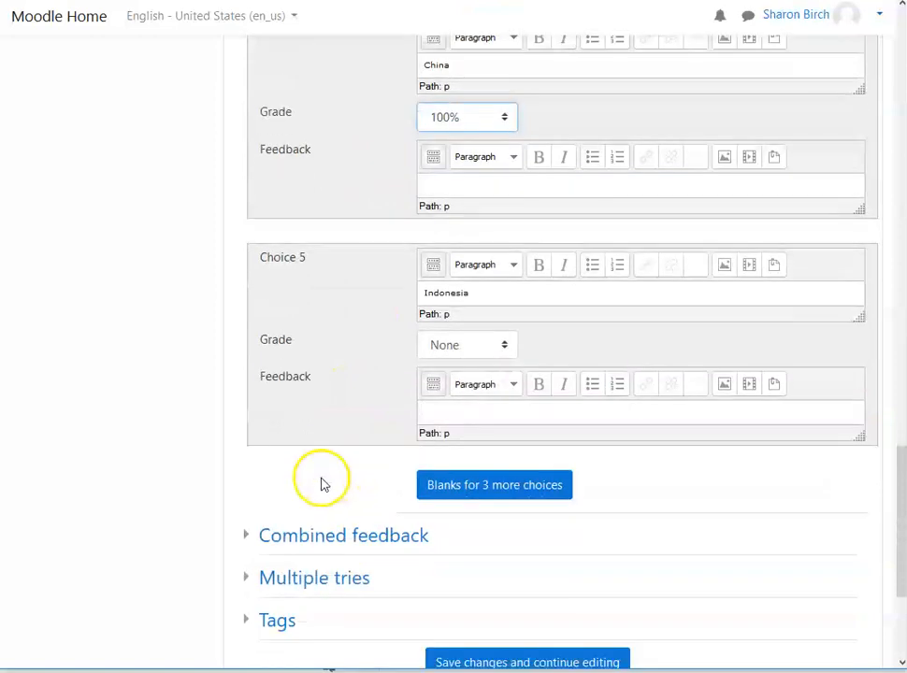
pyautogui.scroll(-1, 321, 485)
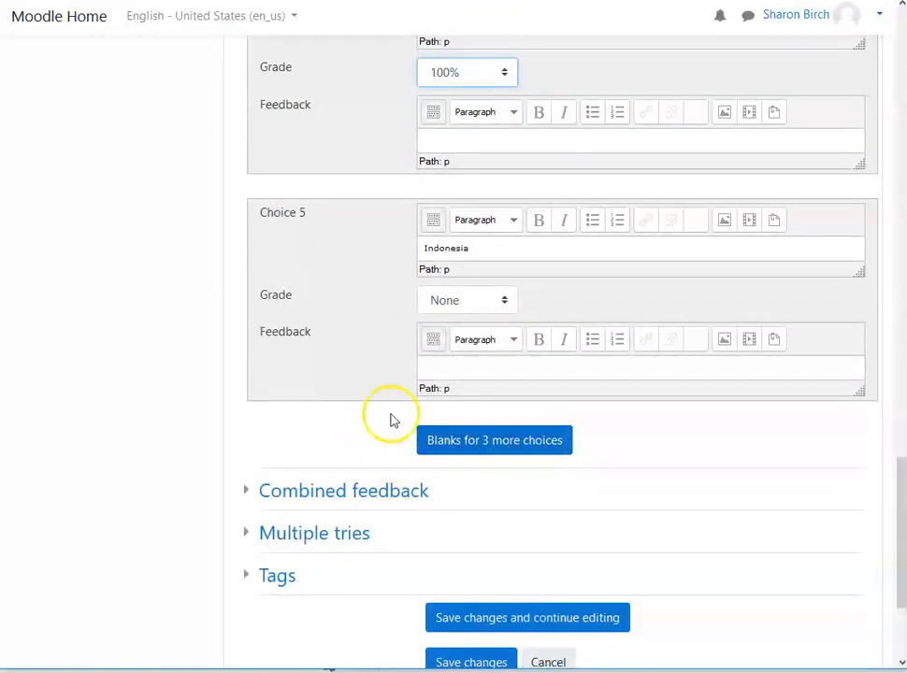
pyautogui.scroll(2, 355, 334)
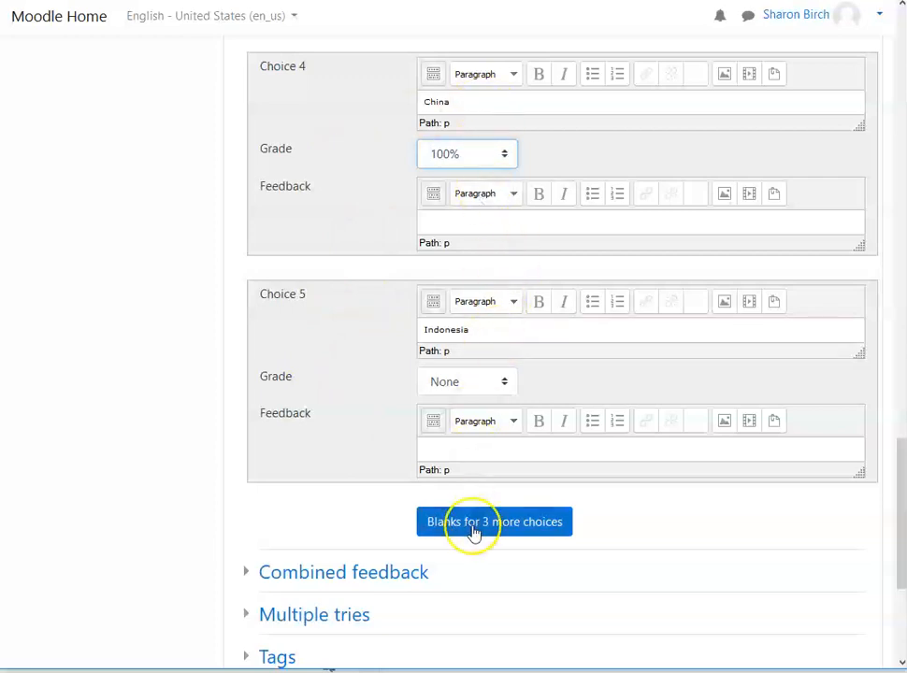
pyautogui.scroll(-3, 182, 500)
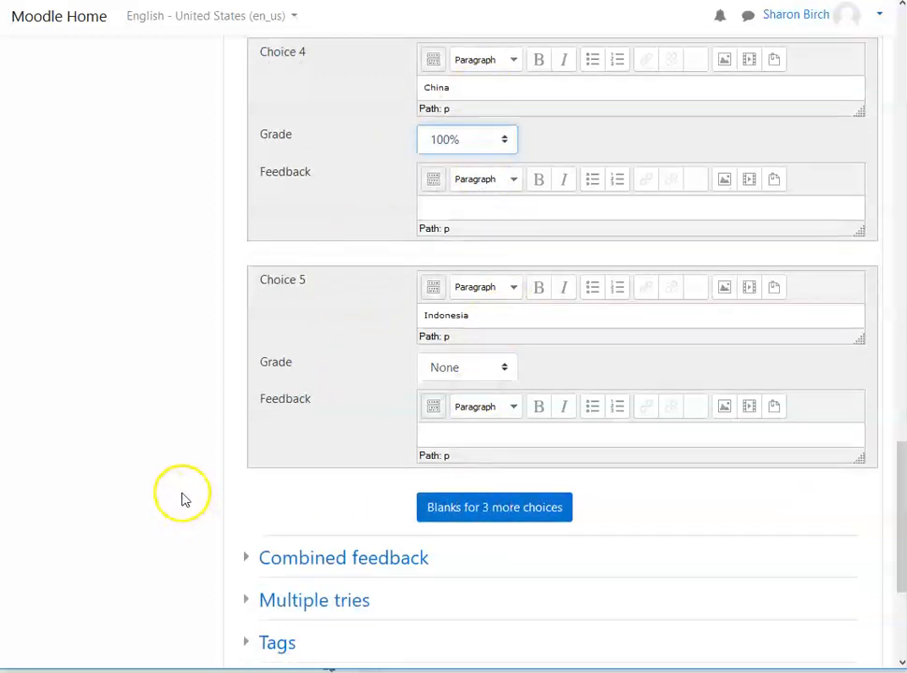
pyautogui.scroll(4, 156, 468)
pyautogui.scroll(4, 155, 463)
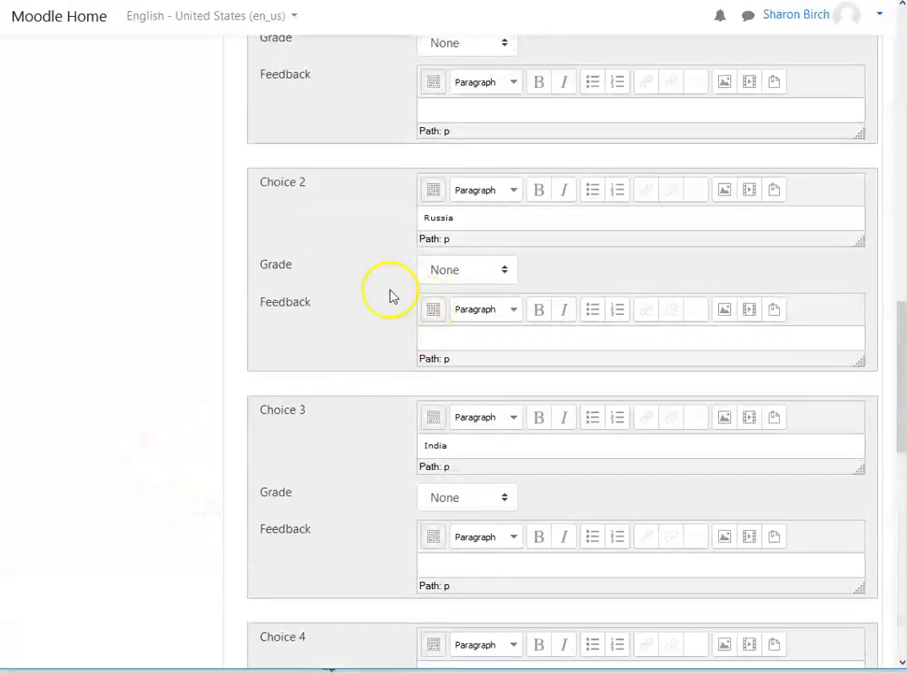
pyautogui.scroll(3, 487, 351)
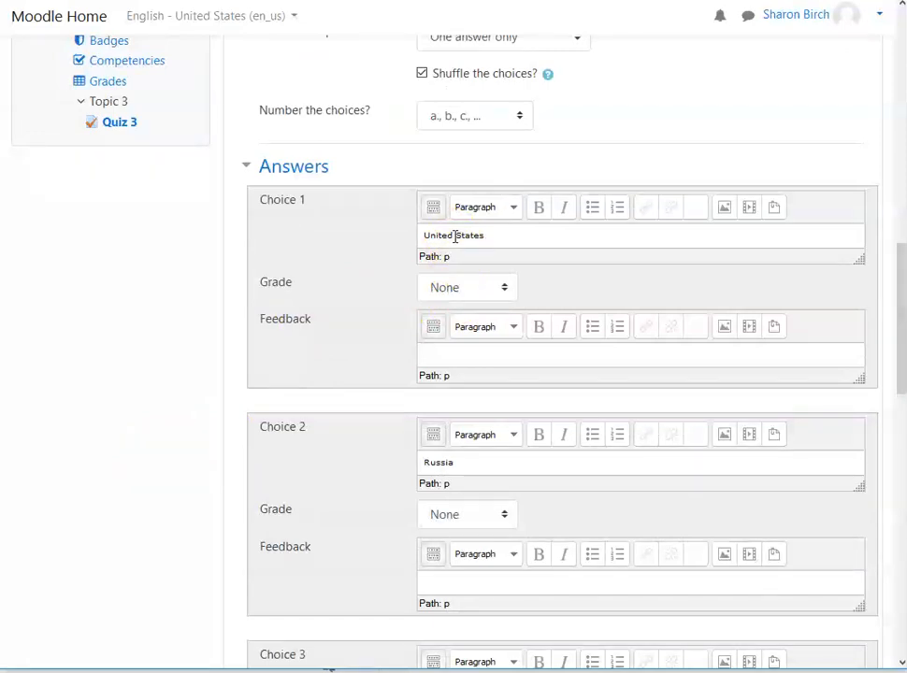
pyautogui.click(444, 356)
pyautogui.scroll(-5, 445, 355)
pyautogui.scroll(-1, 473, 411)
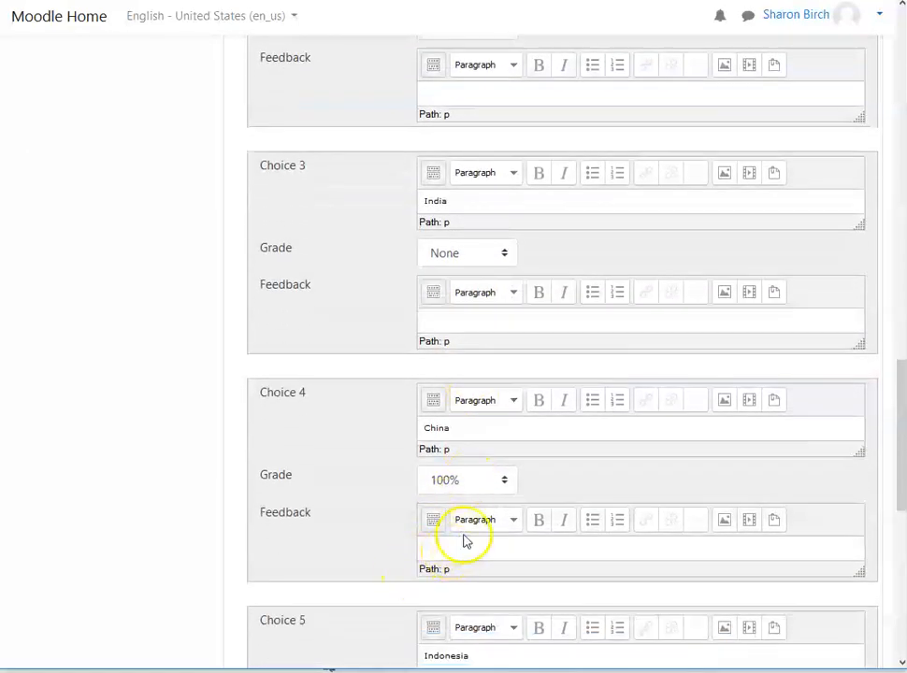
pyautogui.scroll(-4, 466, 561)
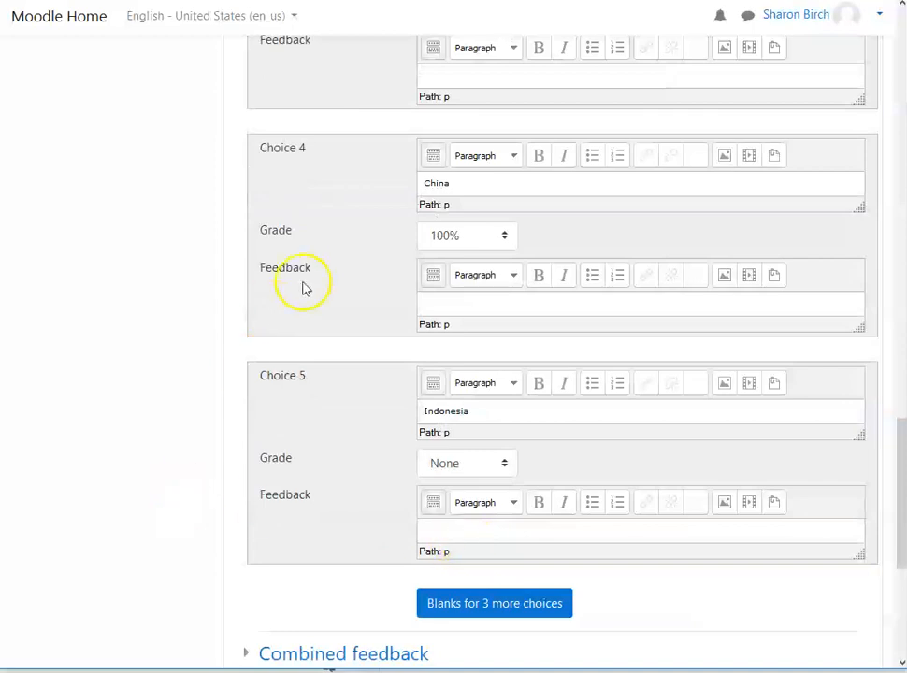
pyautogui.scroll(-3, 297, 334)
pyautogui.scroll(2, 259, 344)
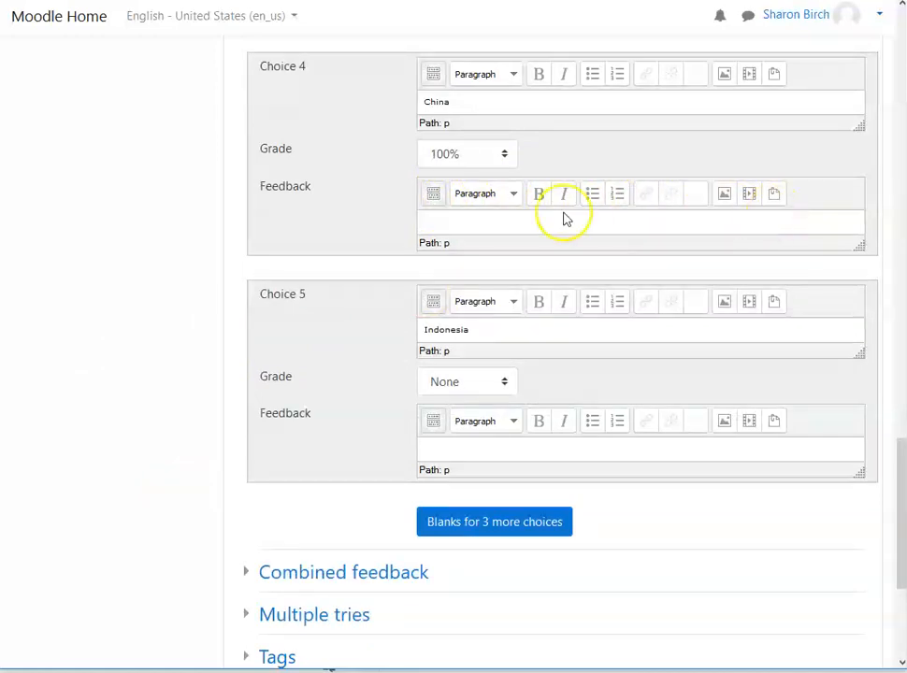
# Step: Show the full editor toolbars for the China choice's feedback and the question text
pyautogui.click(433, 193)
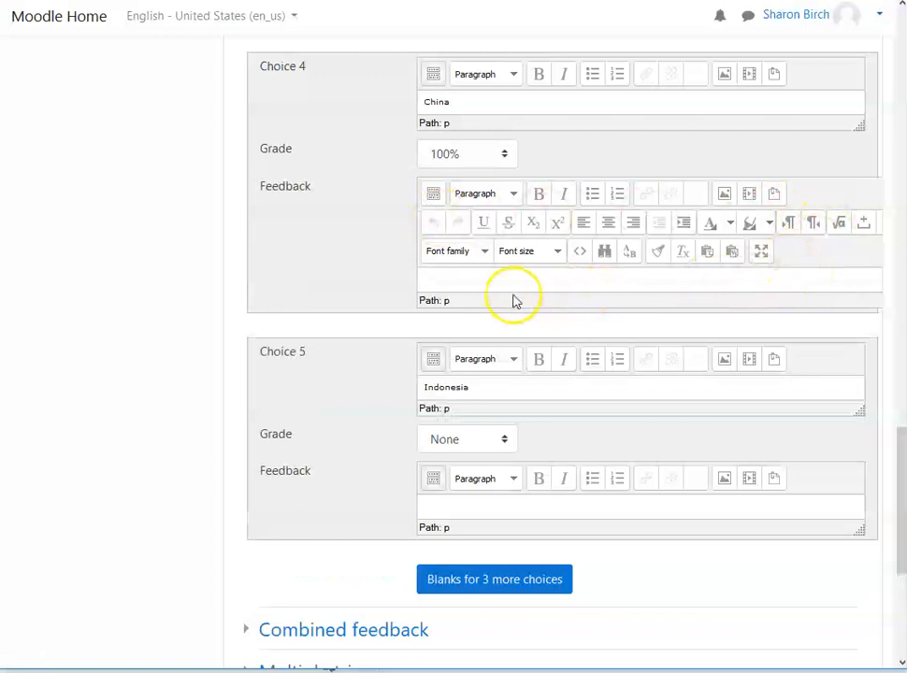
pyautogui.scroll(5, 215, 318)
pyautogui.scroll(13, 197, 312)
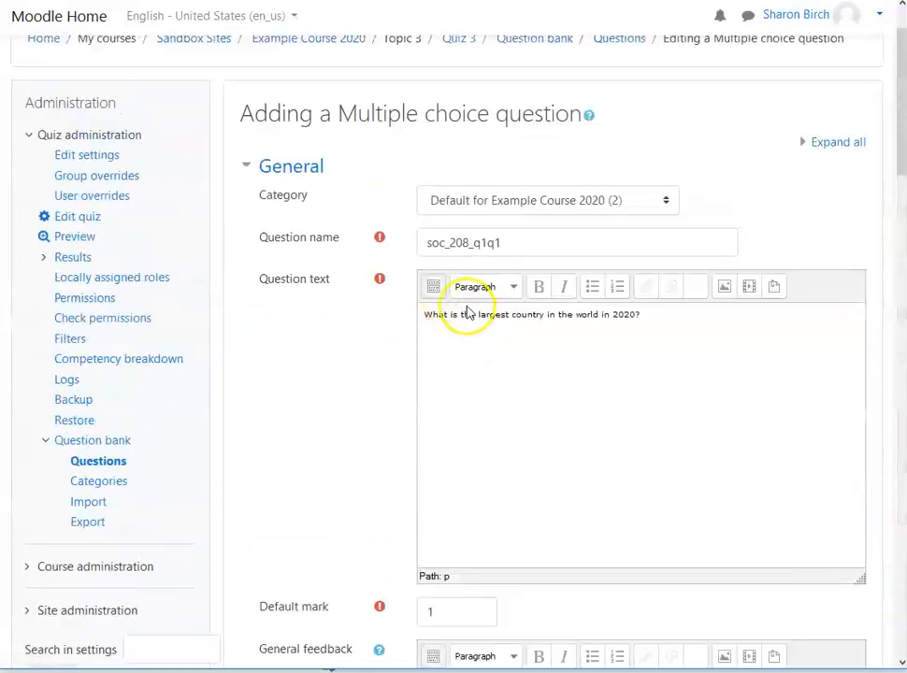
pyautogui.click(432, 286)
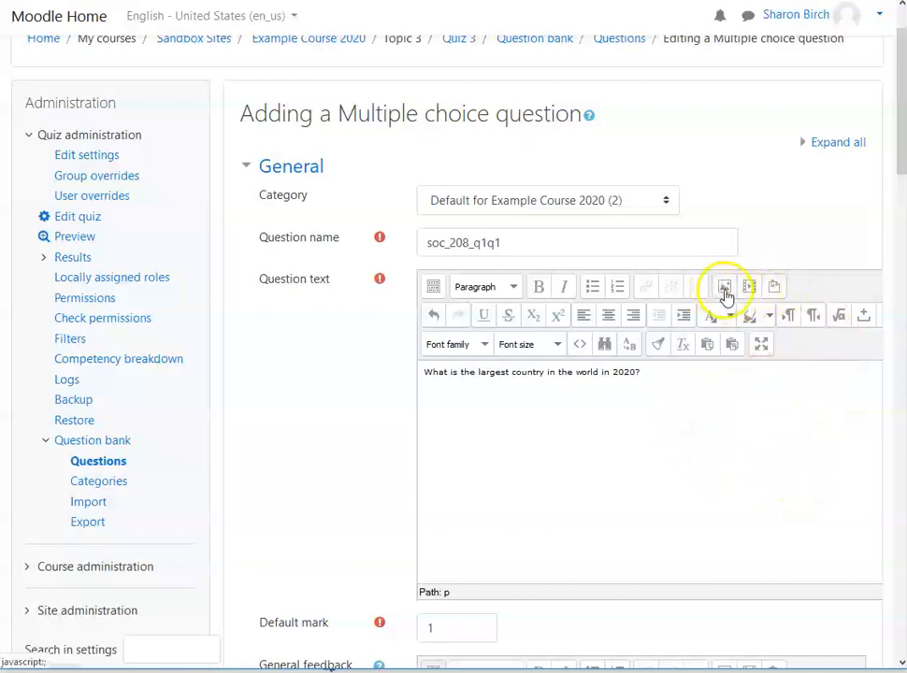
# Step: Expand the question's Combined feedback section to view its response messages
pyautogui.scroll(-10, 552, 454)
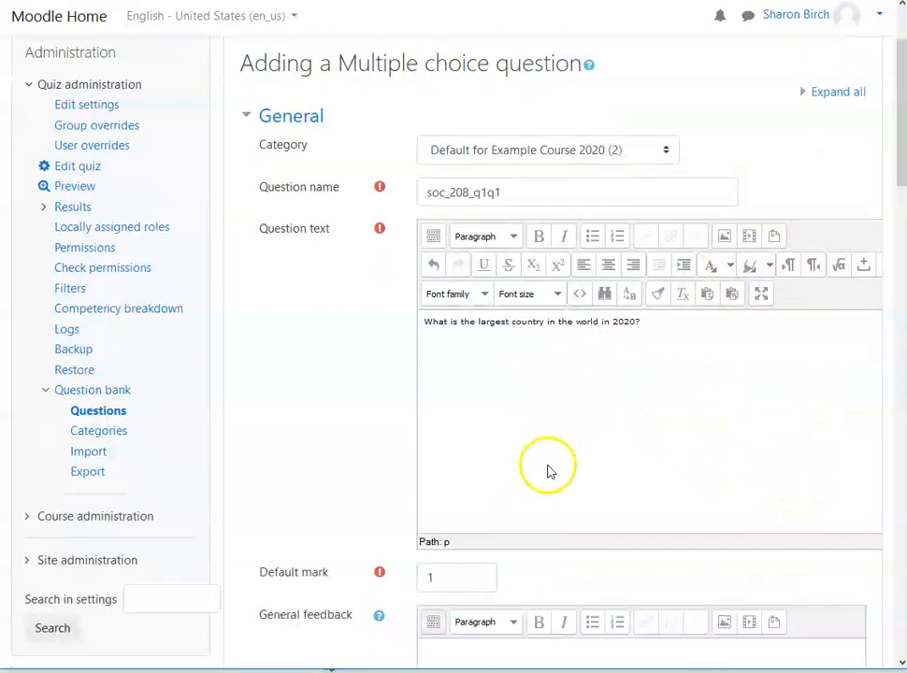
pyautogui.scroll(-6, 552, 432)
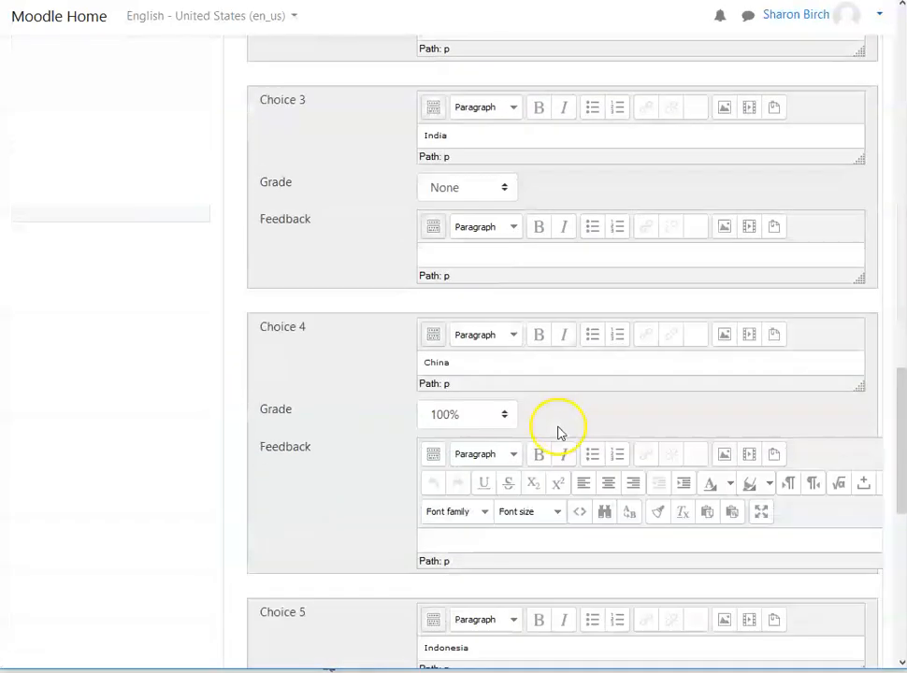
pyautogui.scroll(-5, 559, 431)
pyautogui.scroll(-3, 558, 431)
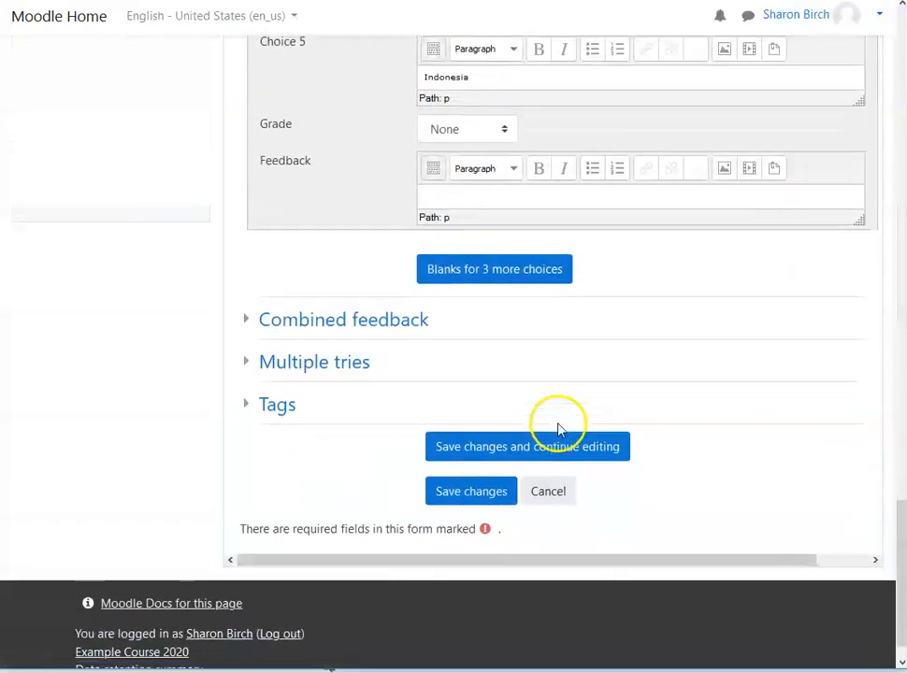
pyautogui.click(247, 320)
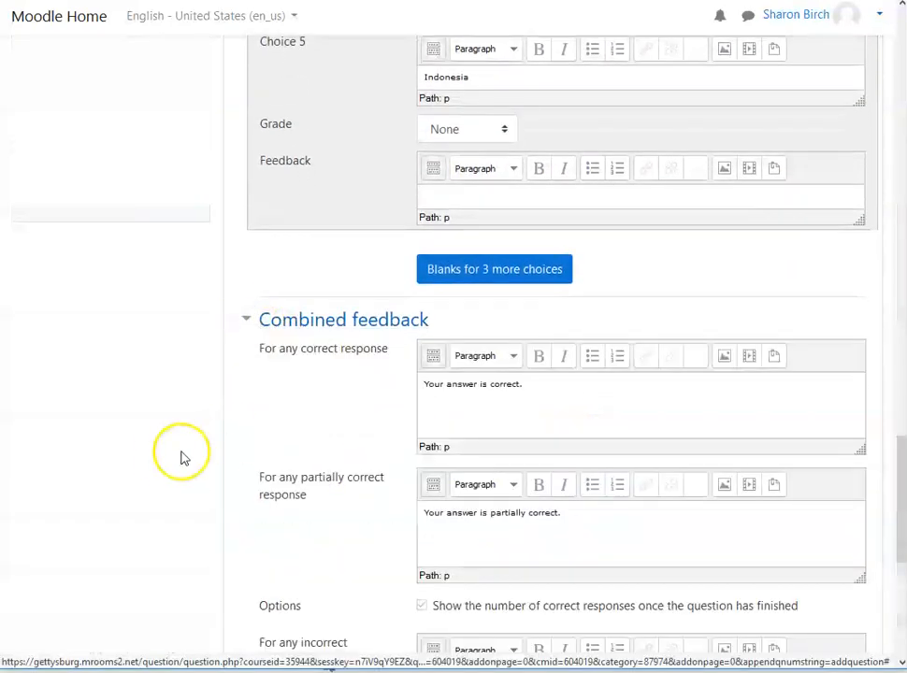
# Step: Review the combined feedback messages for correct, partially correct and incorrect responses
pyautogui.scroll(-6, 169, 454)
pyautogui.scroll(5, 164, 444)
pyautogui.scroll(2, 199, 416)
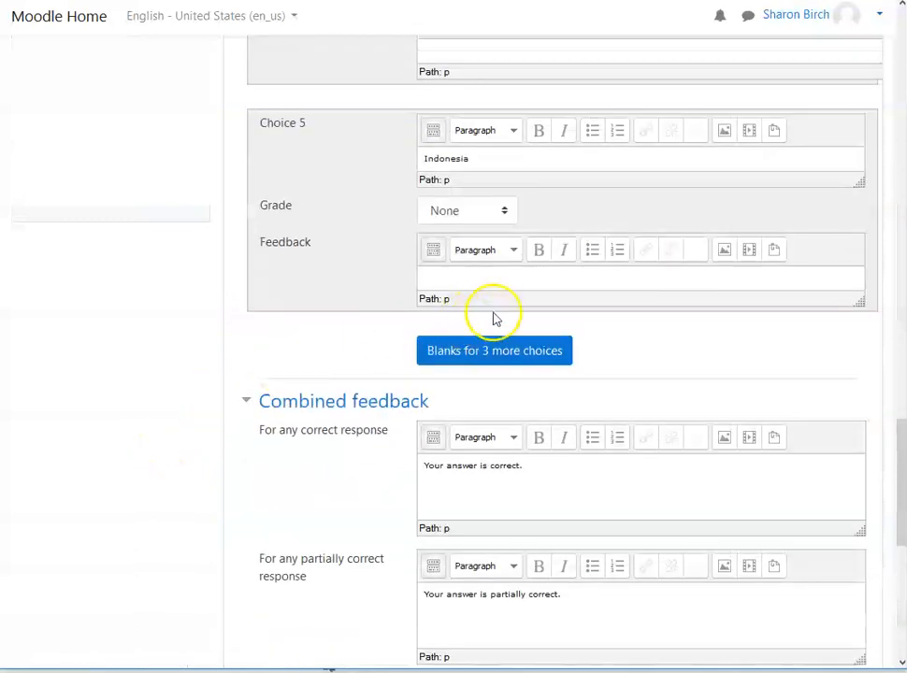
pyautogui.scroll(-3, 101, 468)
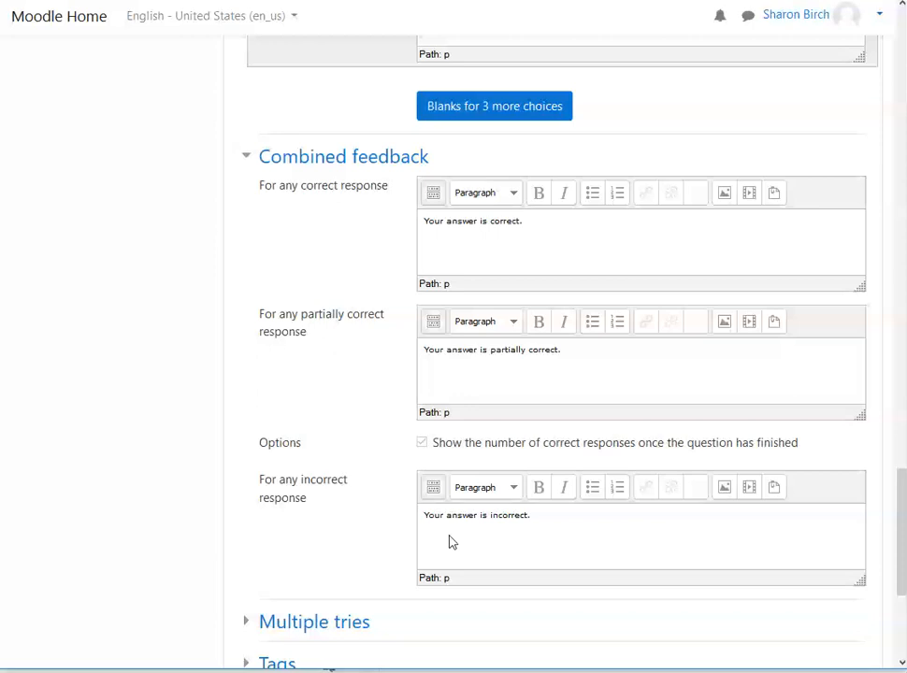
pyautogui.click(420, 550)
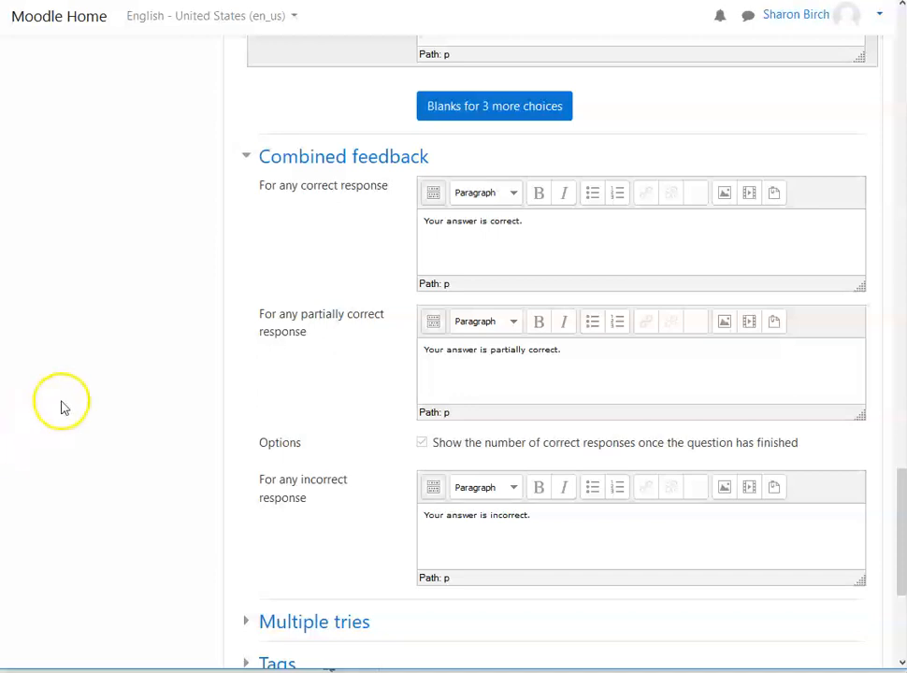
# Step: Expand the Multiple tries section and set the penalty for each incorrect try to 10%
pyautogui.scroll(-1, 117, 346)
pyautogui.scroll(-2, 121, 334)
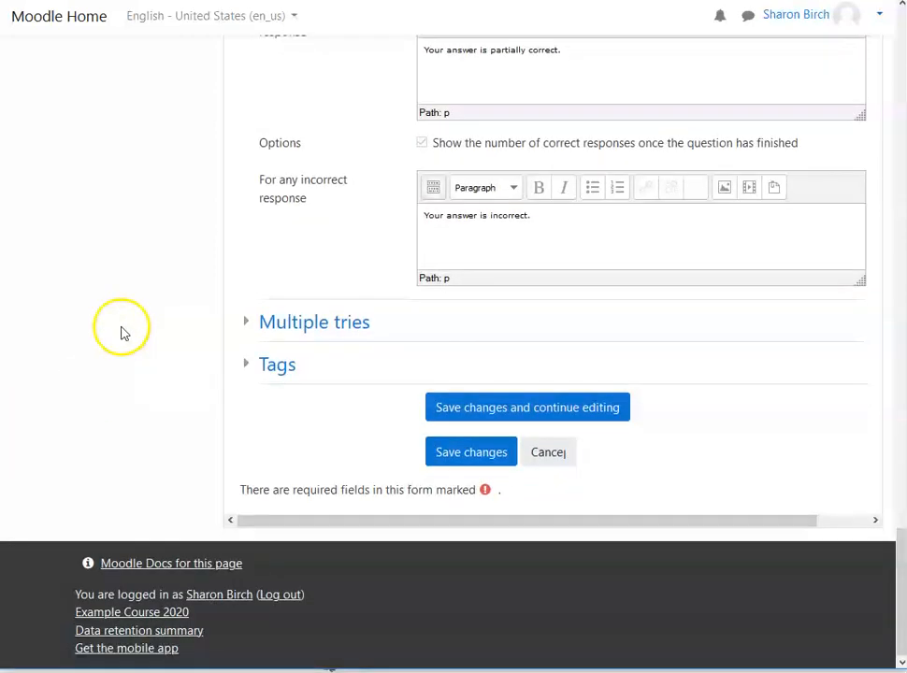
pyautogui.click(245, 324)
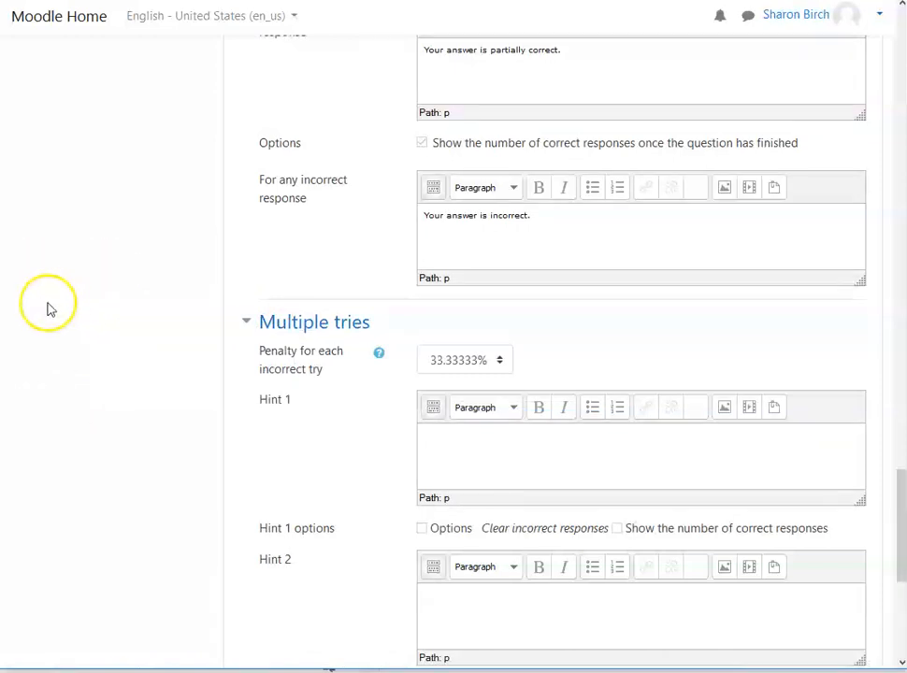
pyautogui.scroll(-1, 50, 308)
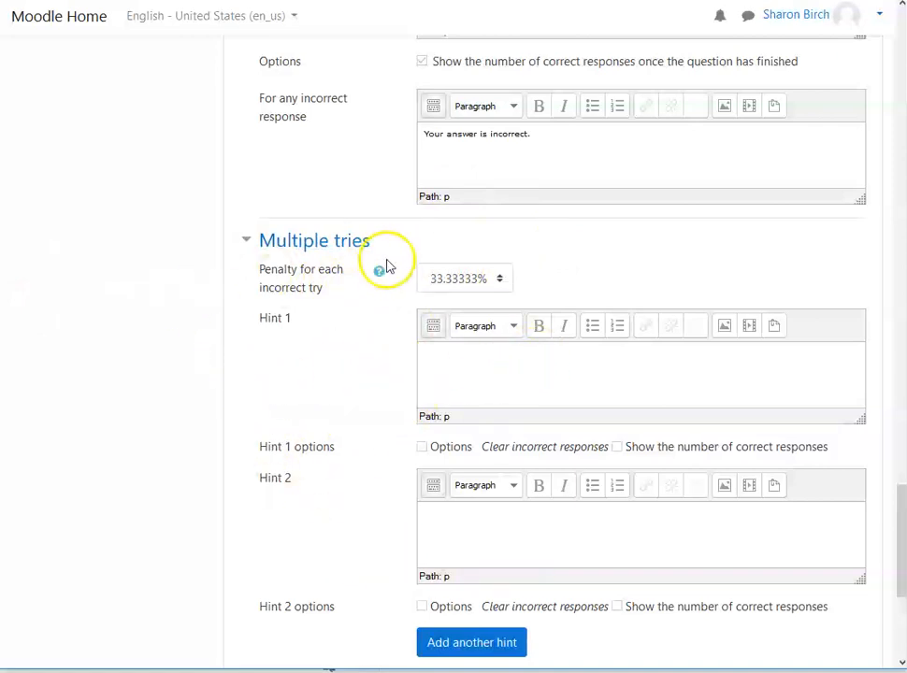
pyautogui.click(502, 279)
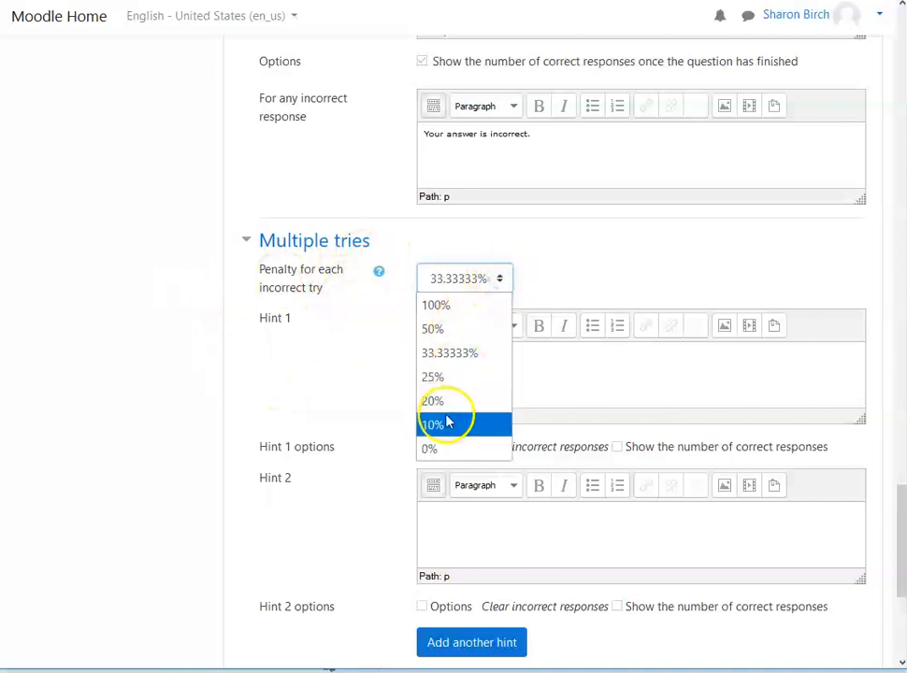
pyautogui.click(457, 431)
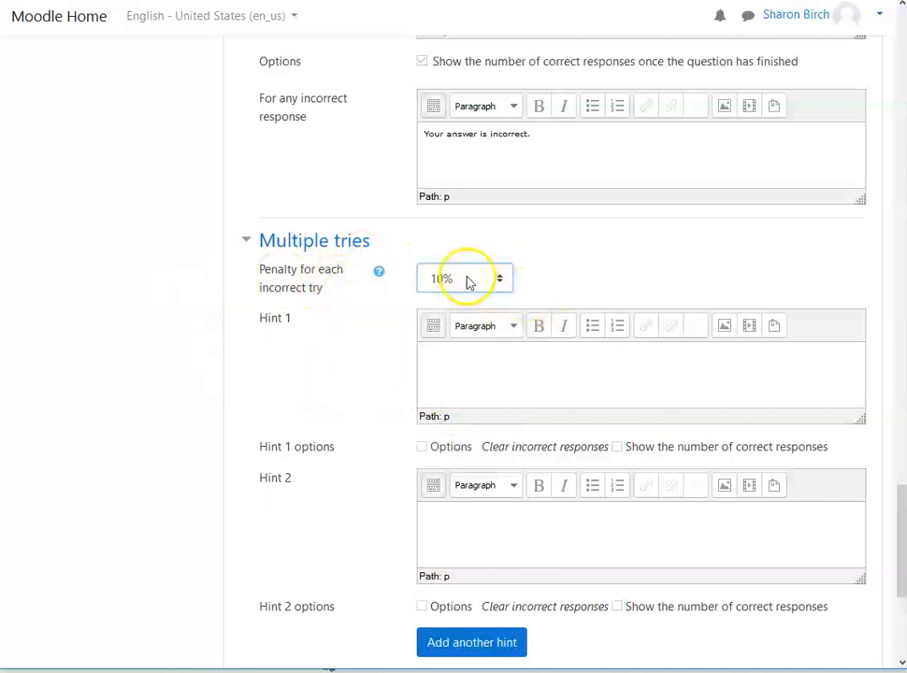
# Step: Enter "Check out the map again." as the text of Hint 1
pyautogui.click(483, 376)
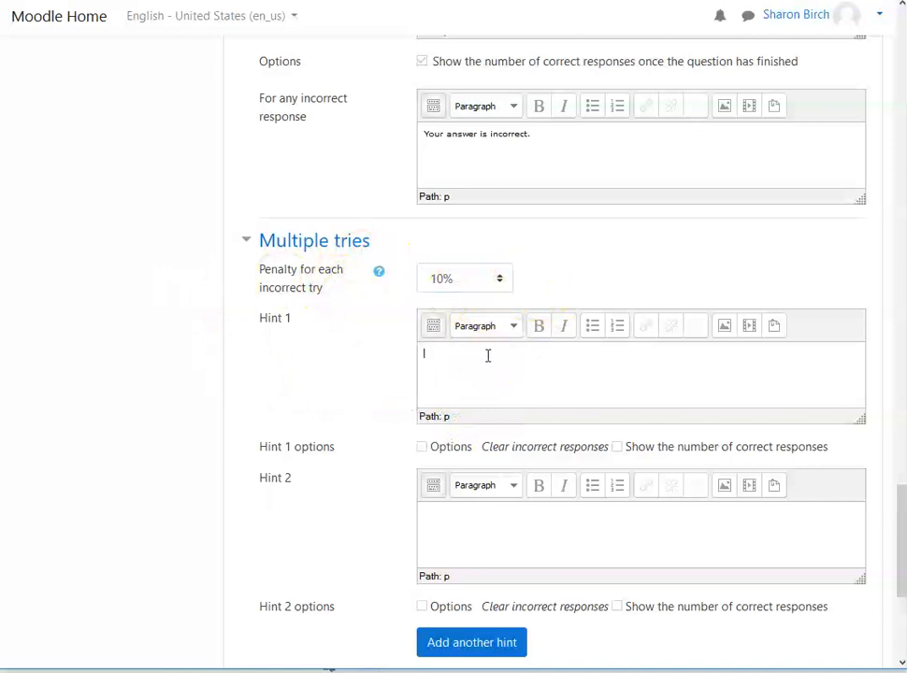
pyautogui.write('Check out the map again.')
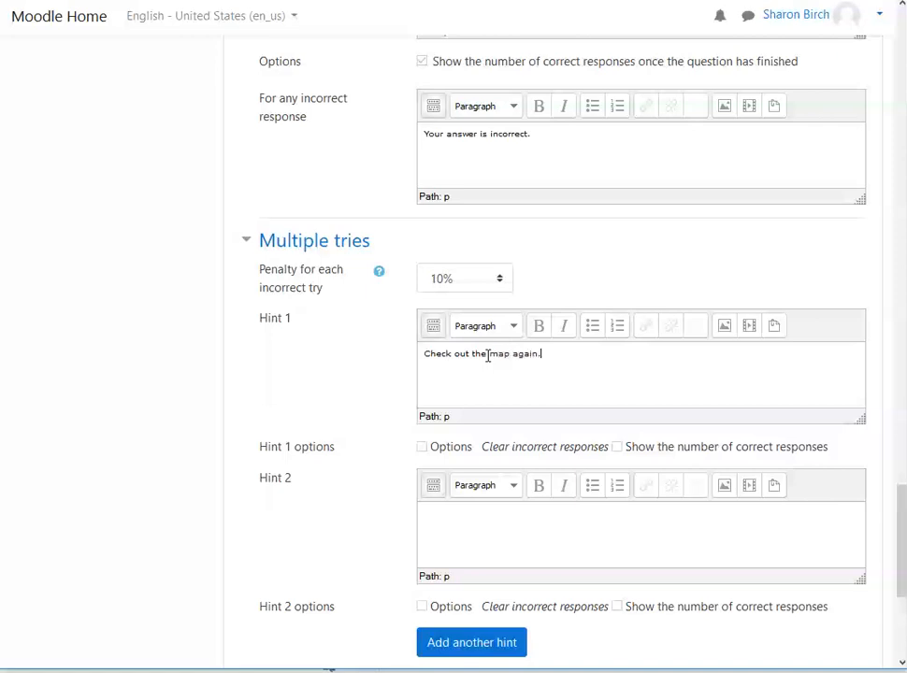
# Step: Review the hint options, expand the question's Tags section and check which tag suggestions are offered
pyautogui.scroll(-5, 373, 454)
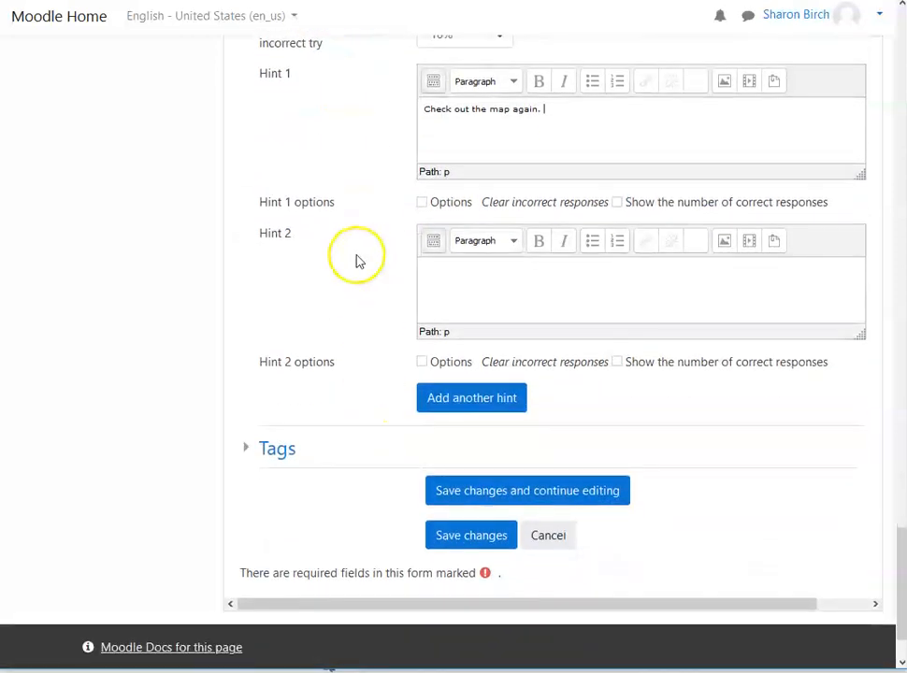
pyautogui.scroll(2, 425, 287)
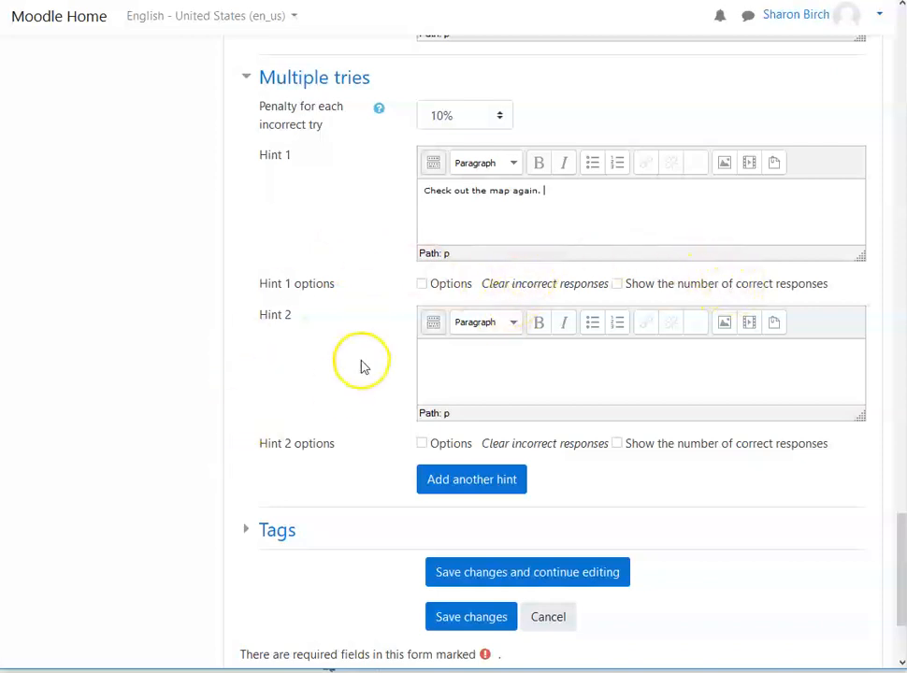
pyautogui.scroll(-2, 352, 376)
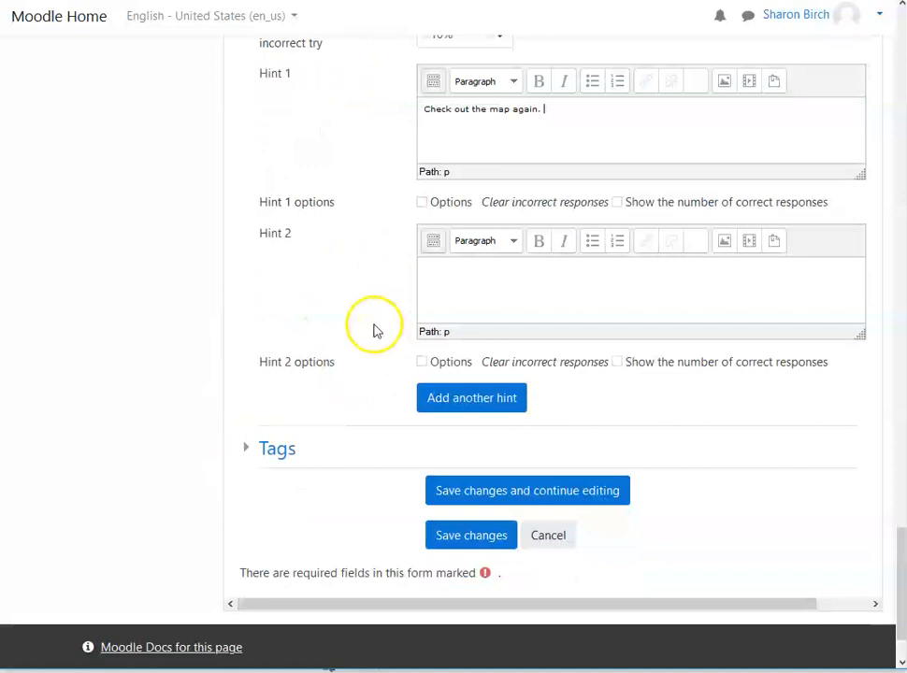
pyautogui.scroll(4, 370, 375)
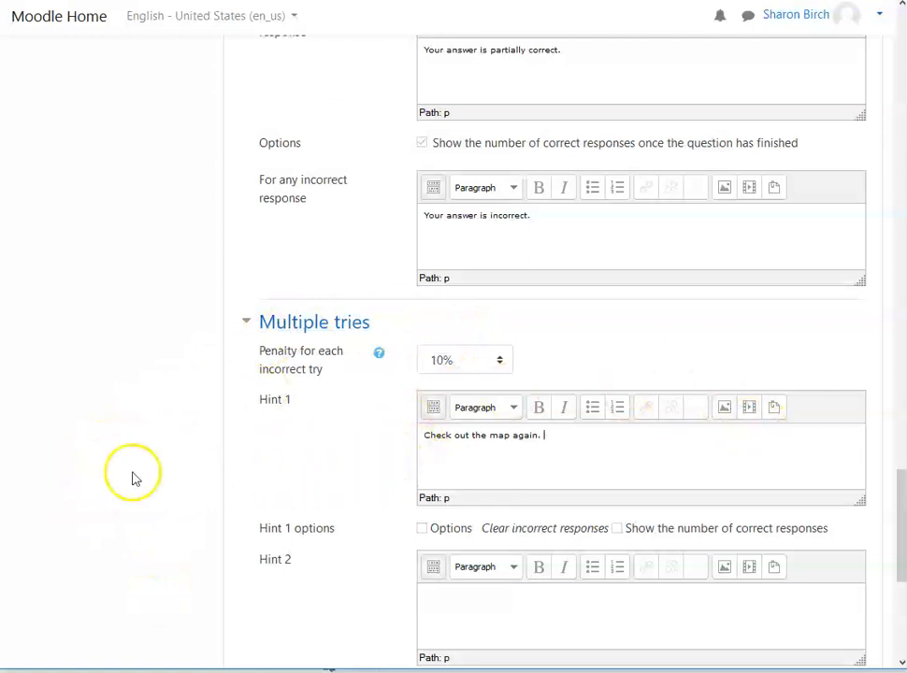
pyautogui.scroll(-4, 144, 472)
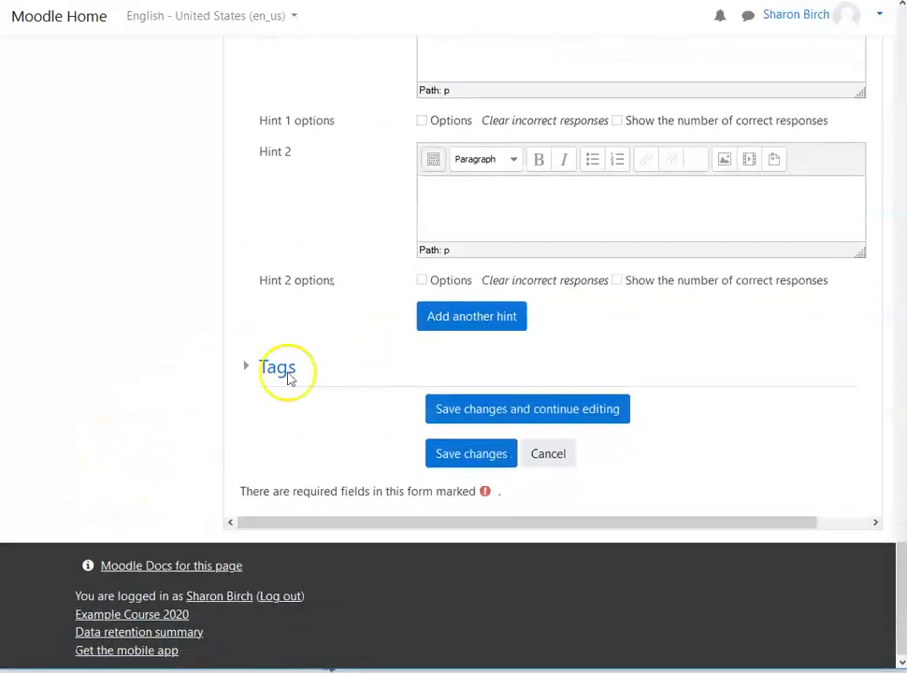
pyautogui.click(249, 373)
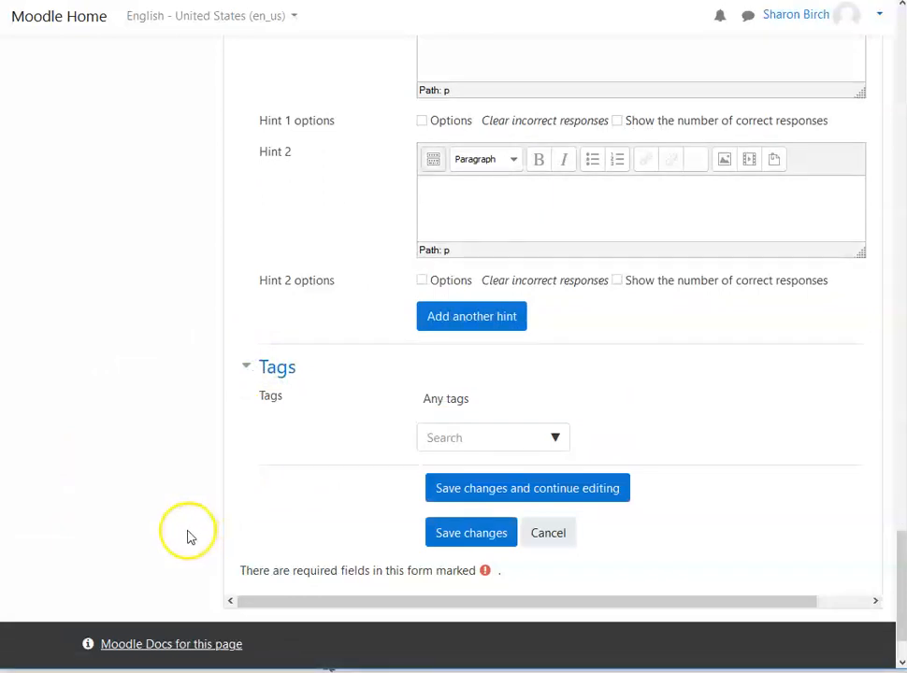
pyautogui.click(452, 399)
pyautogui.click(470, 400)
pyautogui.click(467, 435)
pyautogui.click(559, 436)
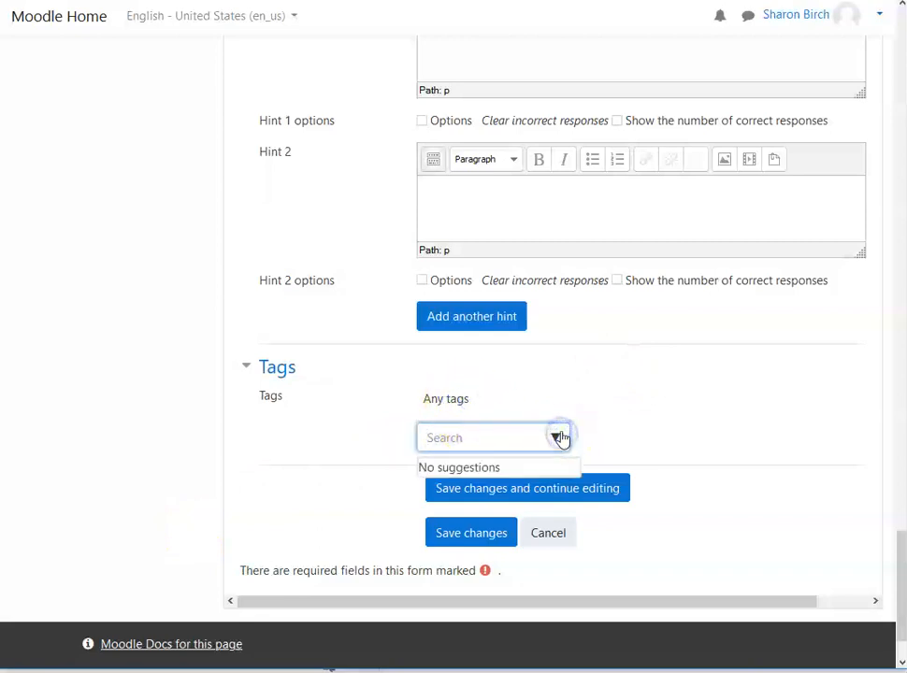
pyautogui.click(712, 391)
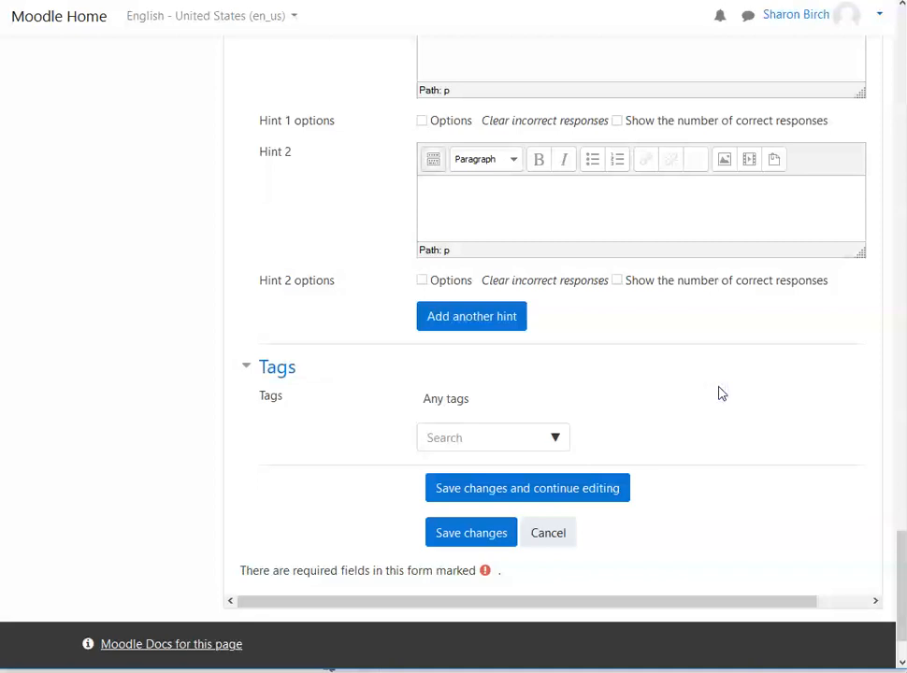
pyautogui.click(555, 438)
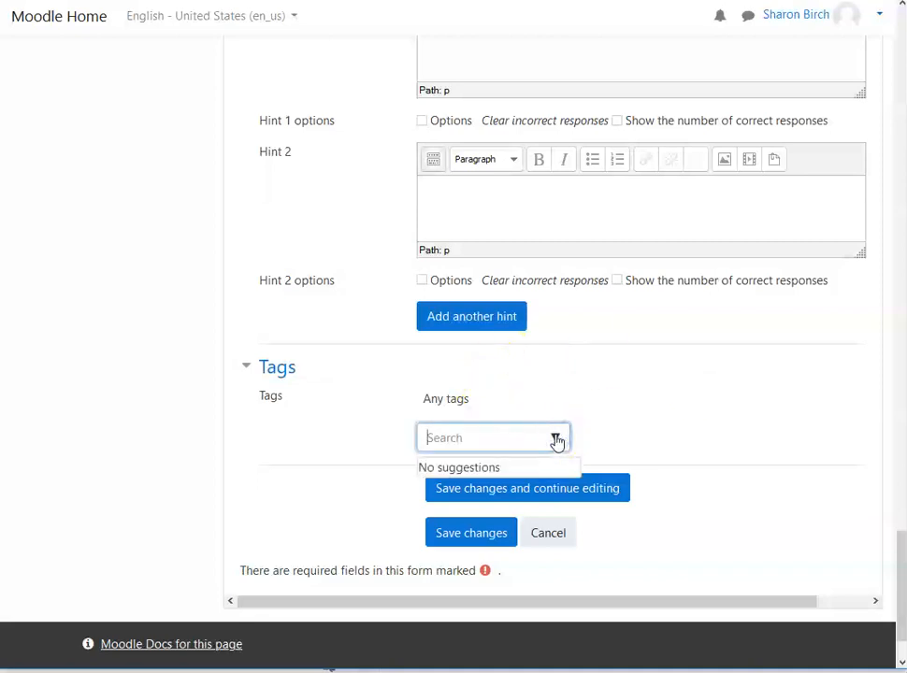
pyautogui.click(654, 391)
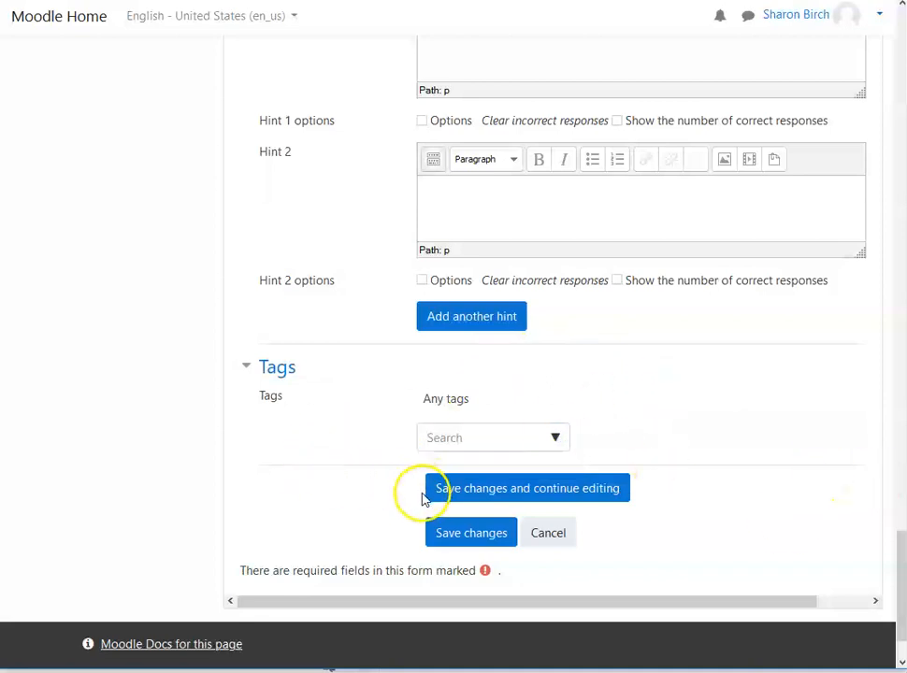
# Step: Save the multiple choice question and start a new Essay question after it in Quiz 3
pyautogui.click(487, 539)
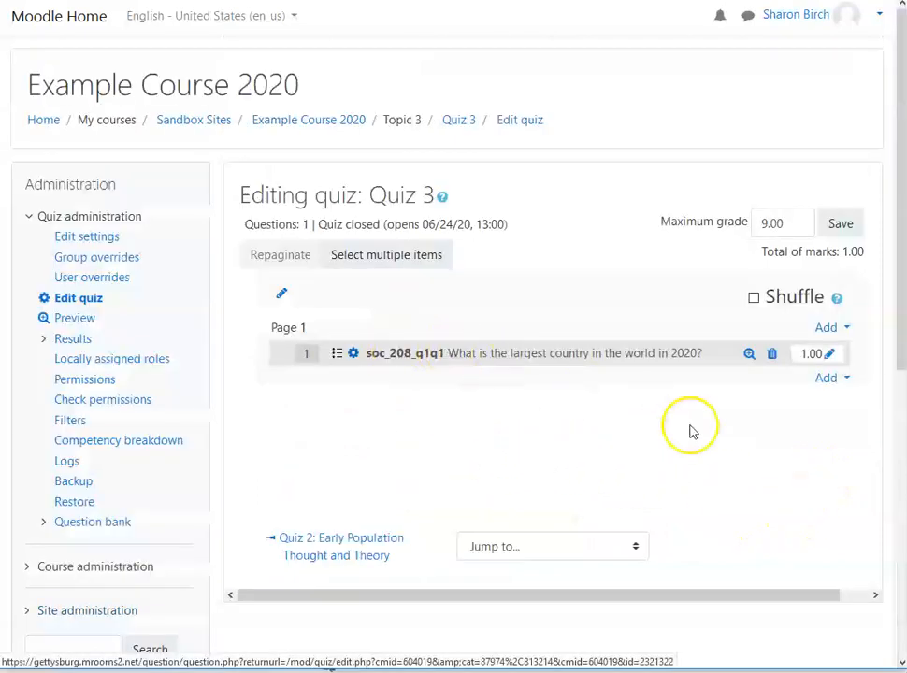
pyautogui.click(830, 379)
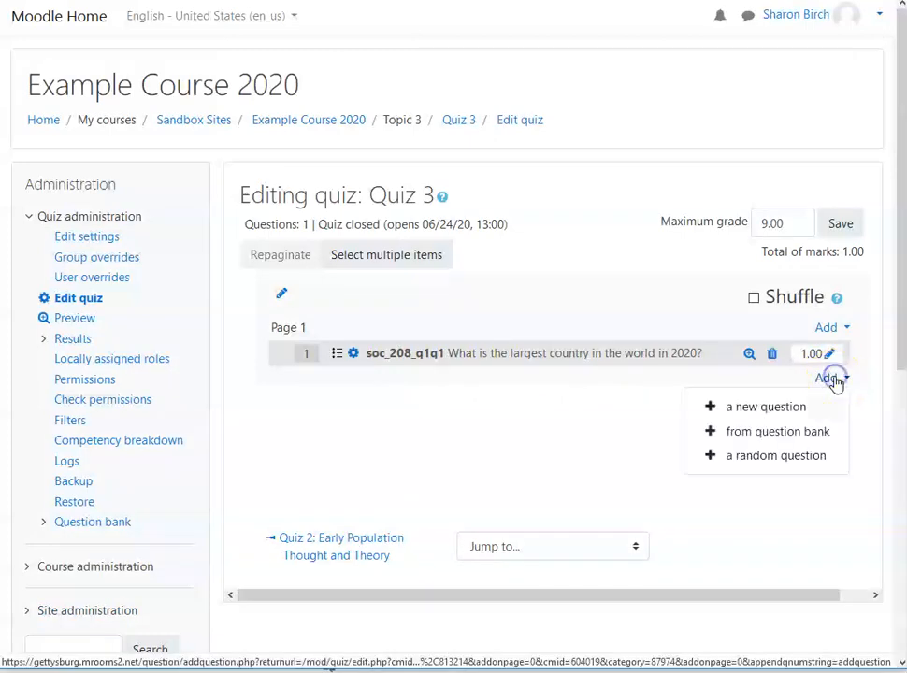
pyautogui.click(757, 413)
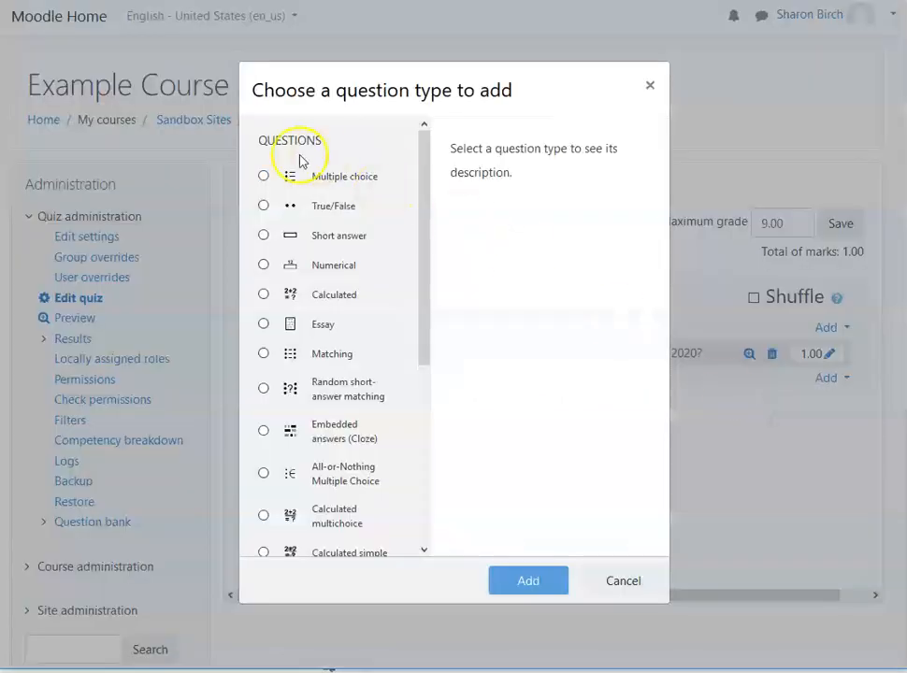
pyautogui.click(262, 325)
pyautogui.click(528, 580)
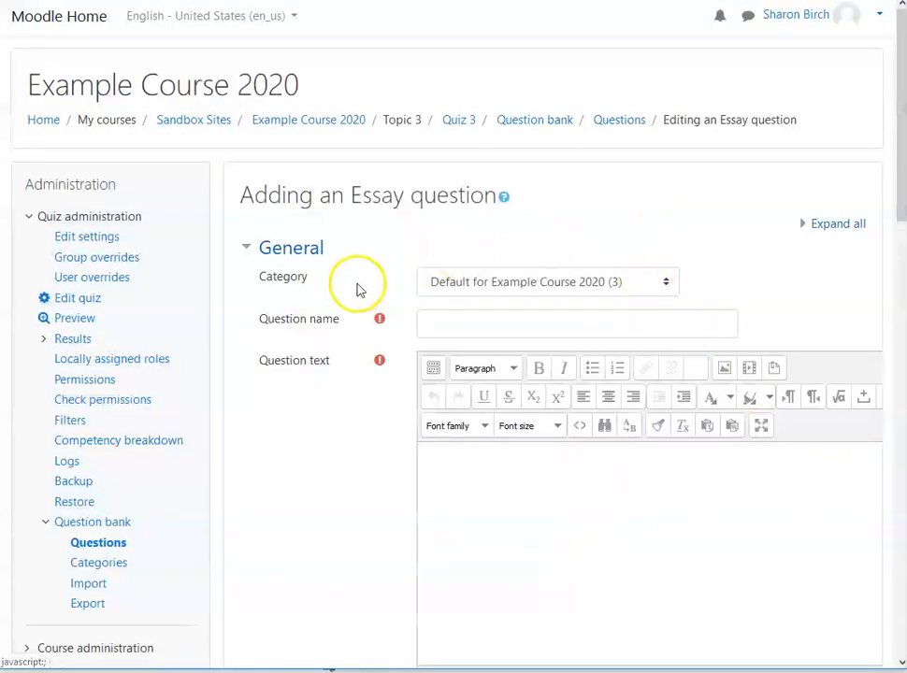
# Step: Name the essay question soc_208_q1q2 and enter the question text "Describe the fertility history of the largest country in the world."
pyautogui.click(511, 323)
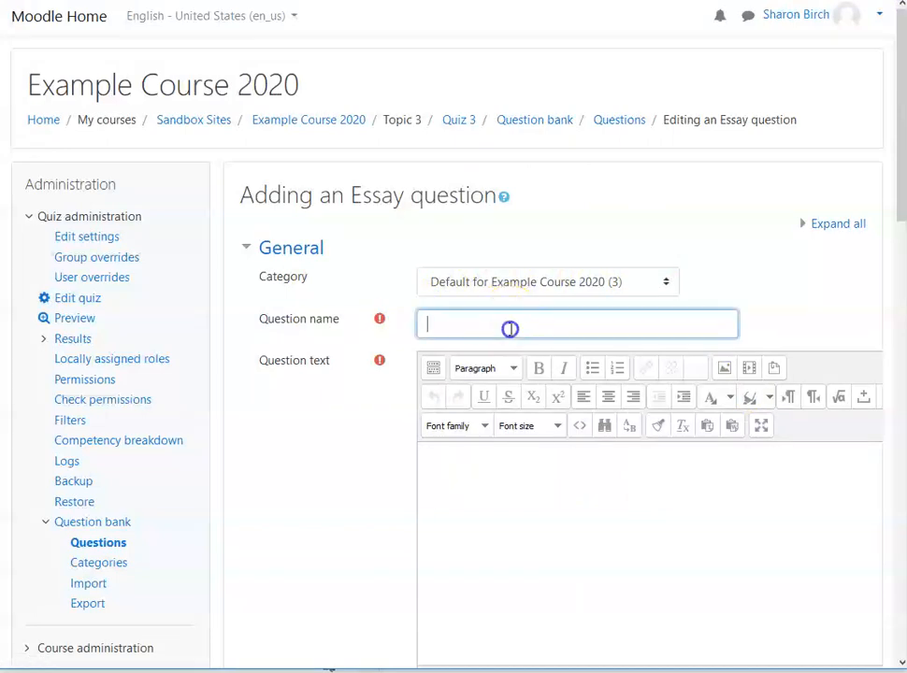
pyautogui.write('soc_208_q1q2')
pyautogui.click(520, 453)
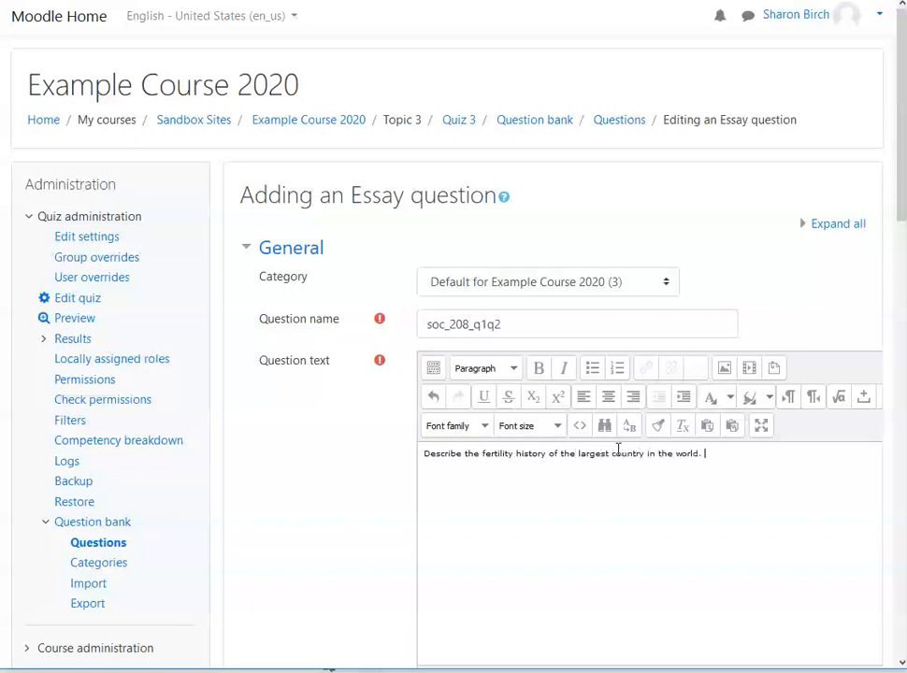
pyautogui.click(658, 453)
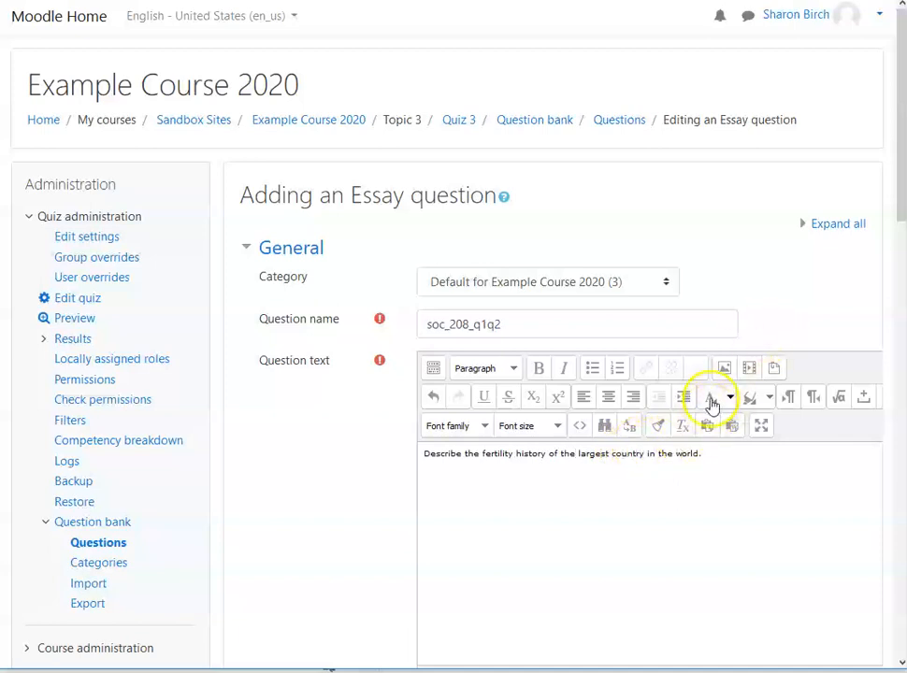
# Step: Set the essay question's default mark to 9
pyautogui.scroll(-2, 816, 384)
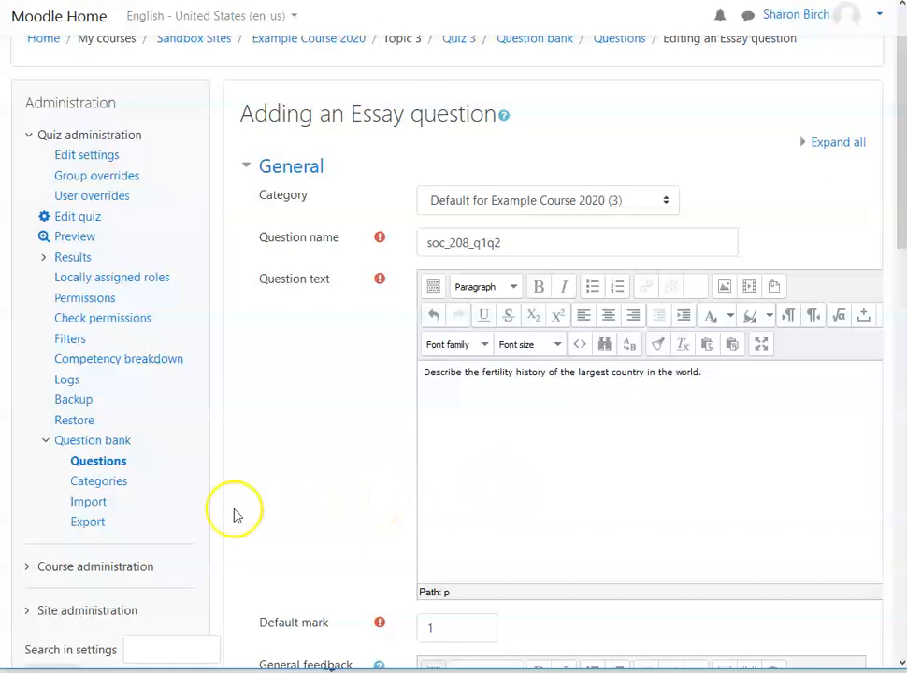
pyautogui.scroll(-3, 189, 494)
pyautogui.moveTo(462, 466); pyautogui.dragTo(420, 458)
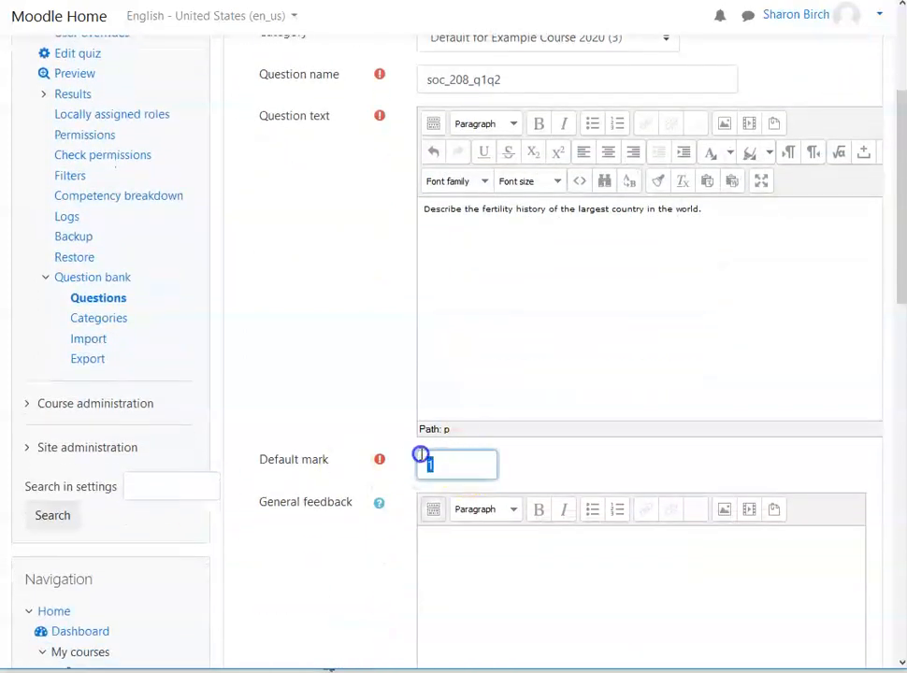
pyautogui.write('9')
# Step: Review the available response formats for the essay question and keep HTML editor selected
pyautogui.scroll(-5, 480, 560)
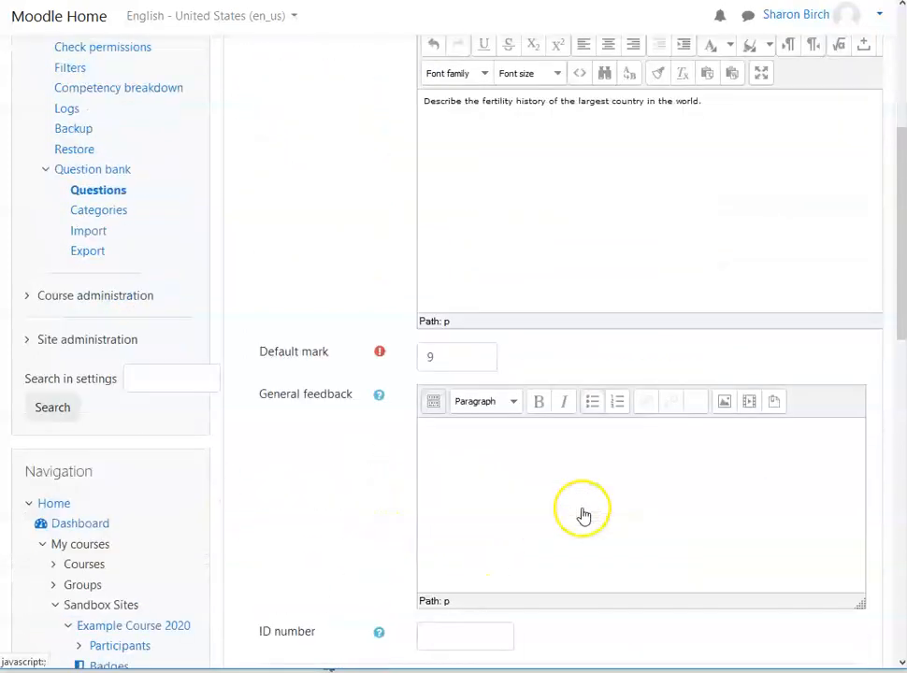
pyautogui.scroll(-6, 412, 397)
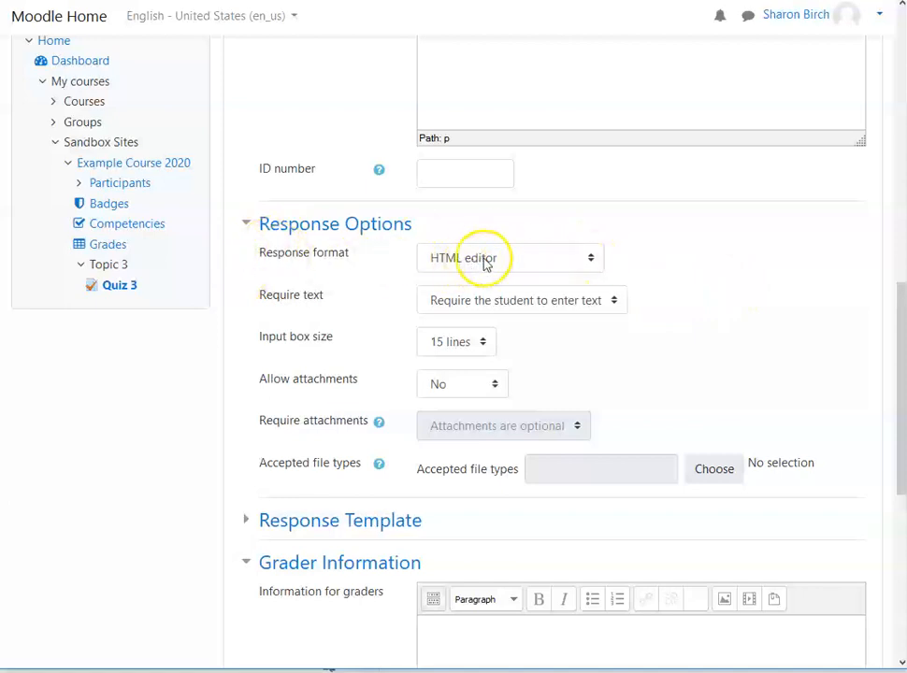
pyautogui.click(593, 259)
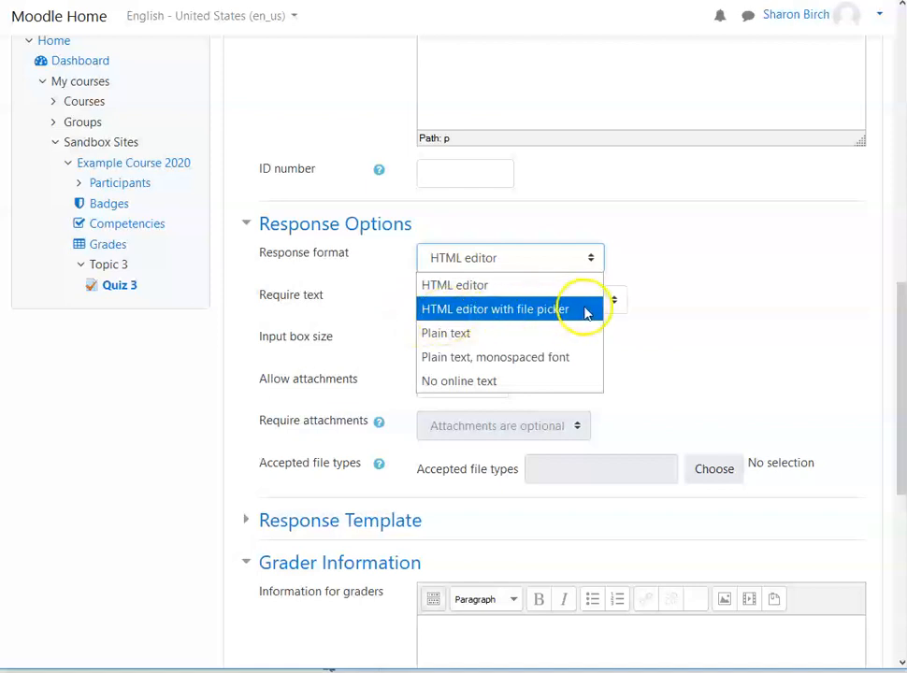
pyautogui.click(453, 286)
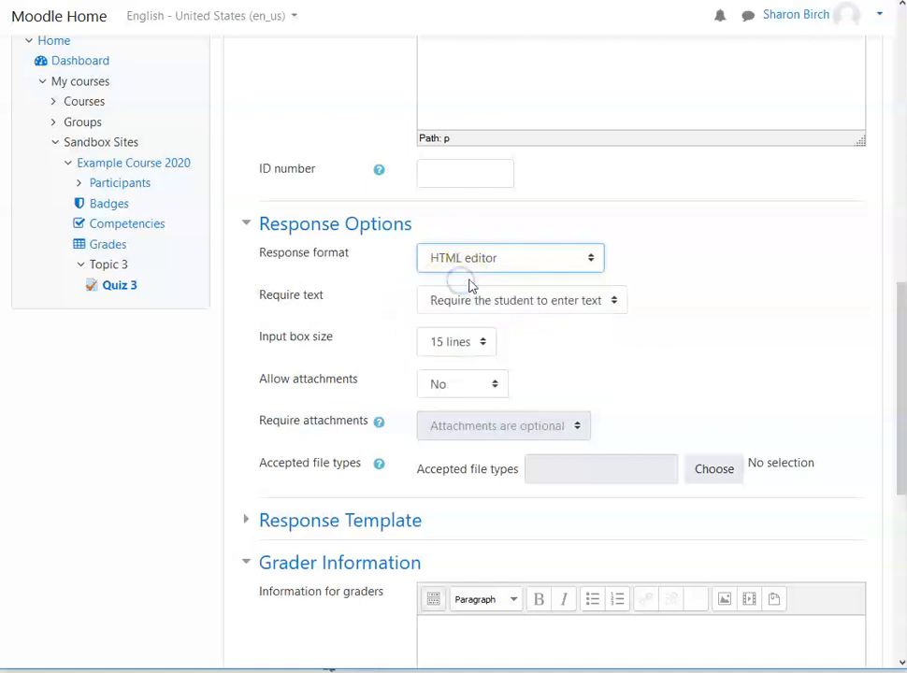
pyautogui.click(590, 258)
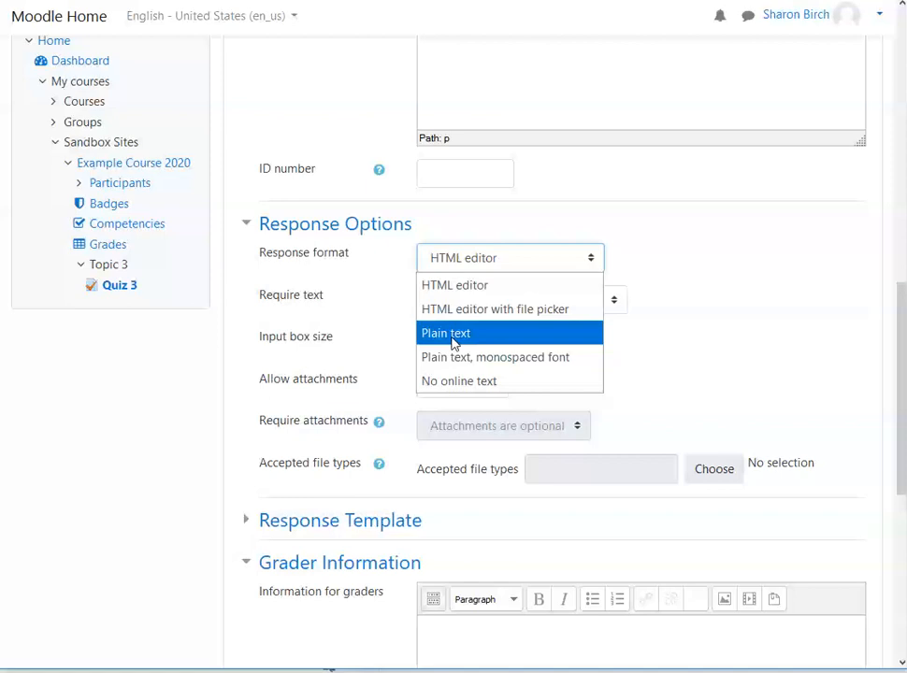
pyautogui.click(500, 284)
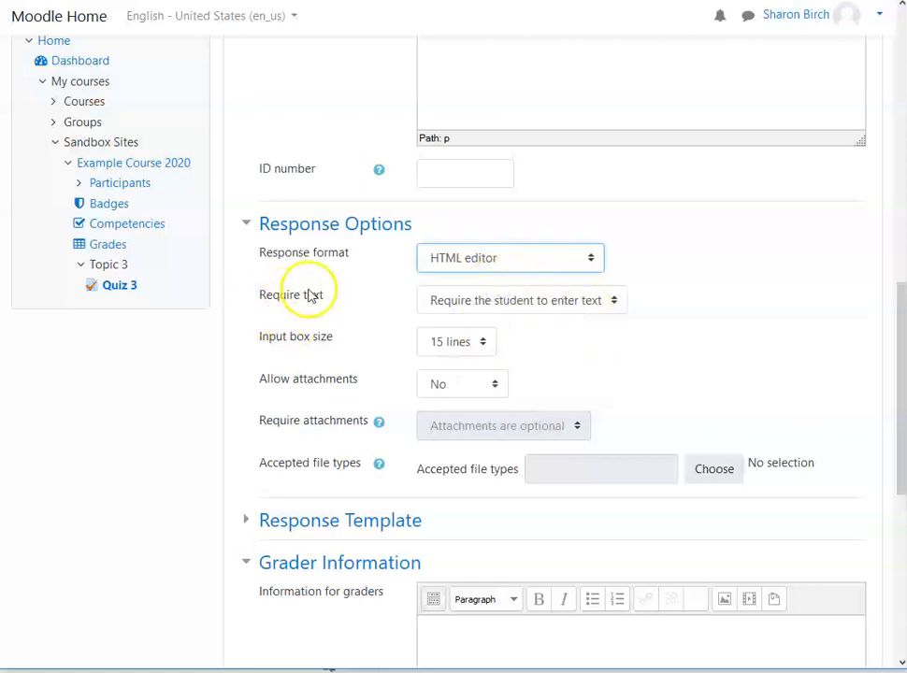
# Step: Keep text entry required for the essay question and set its input box size to 40 lines
pyautogui.click(614, 300)
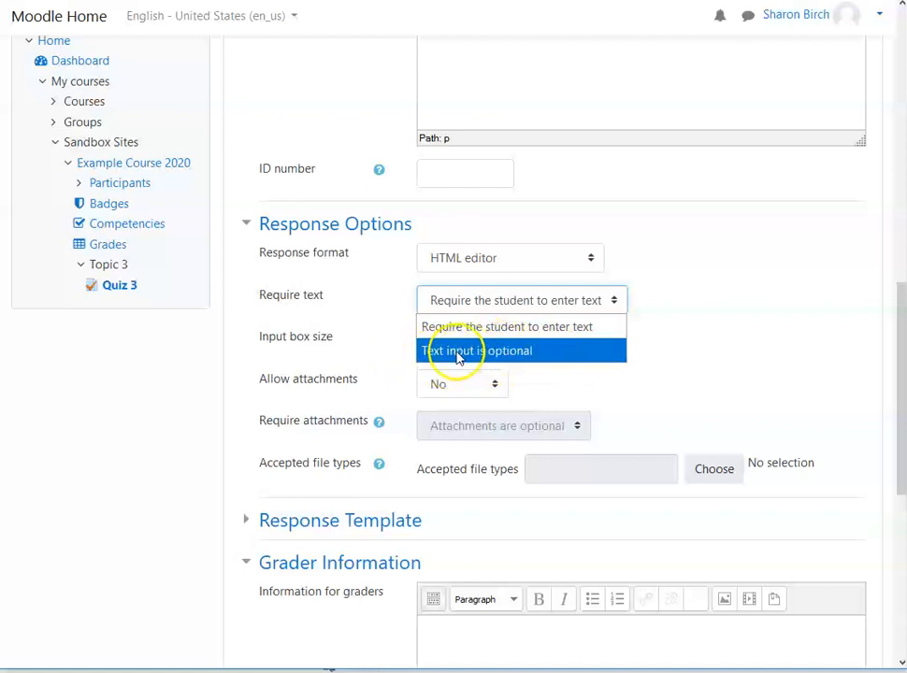
pyautogui.click(597, 329)
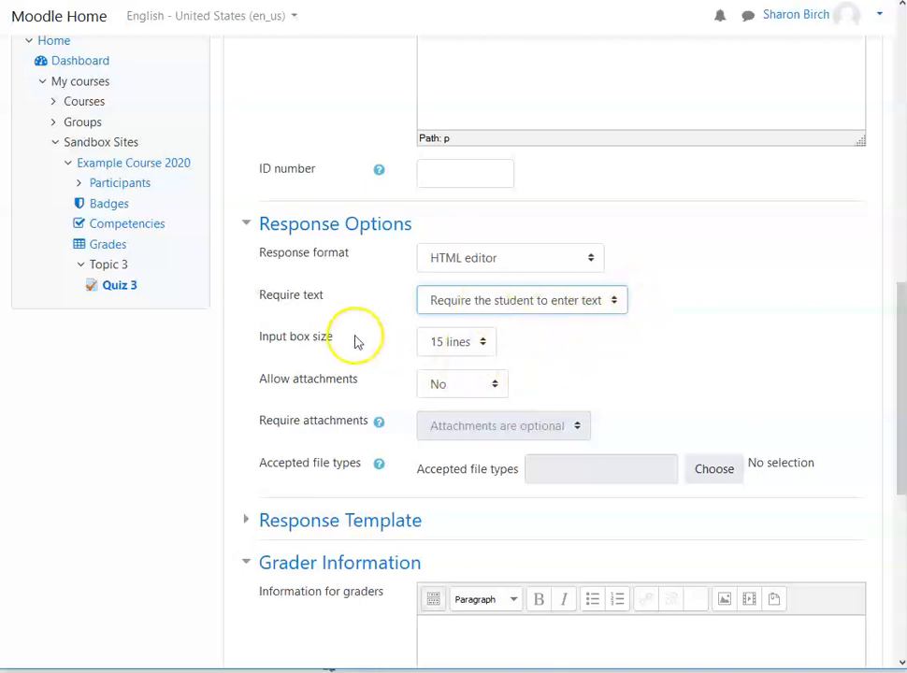
pyautogui.click(484, 346)
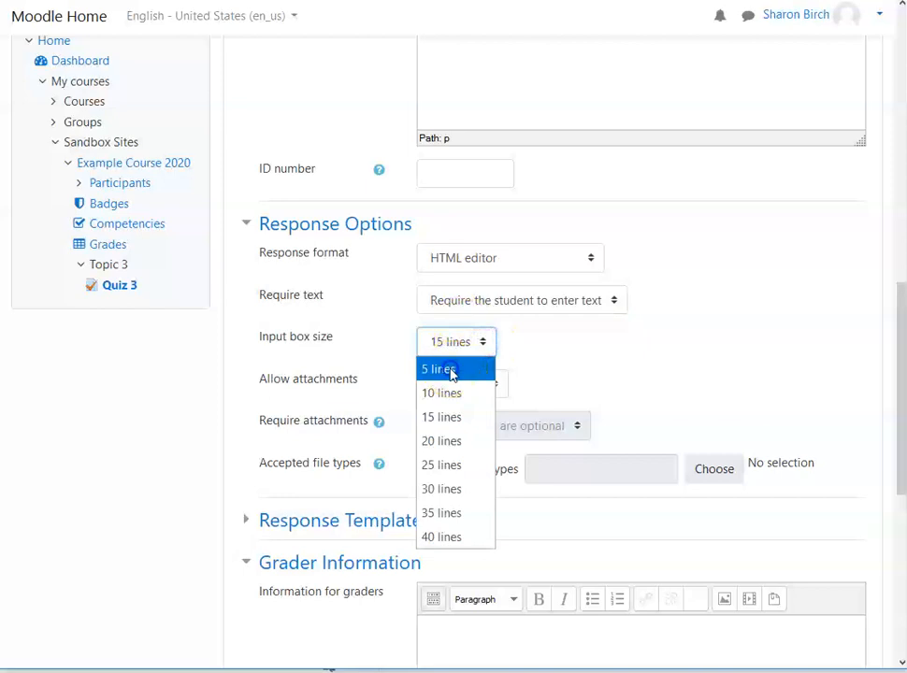
pyautogui.click(450, 370)
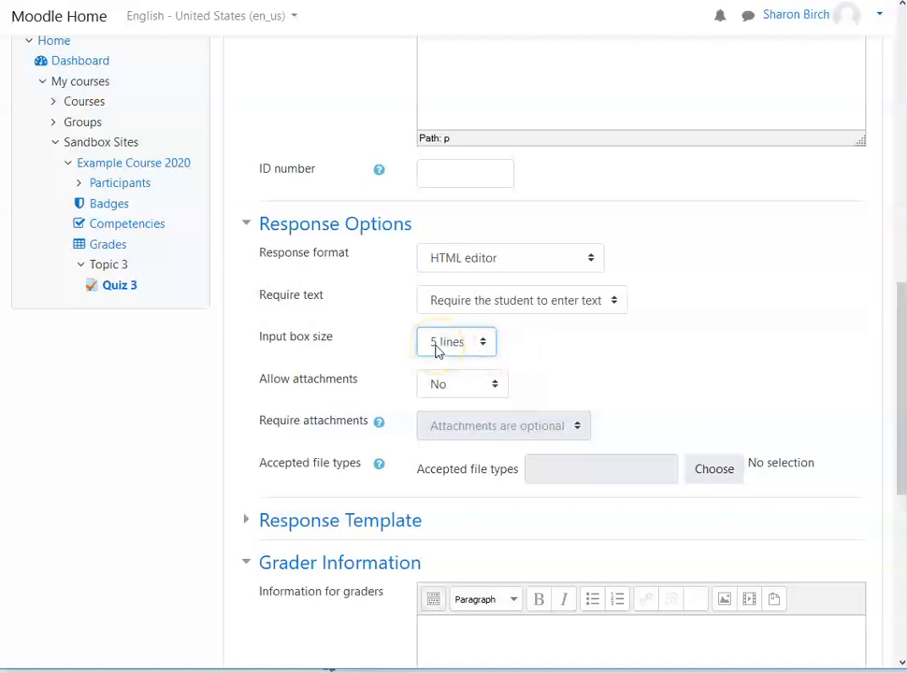
pyautogui.scroll(3, 728, 348)
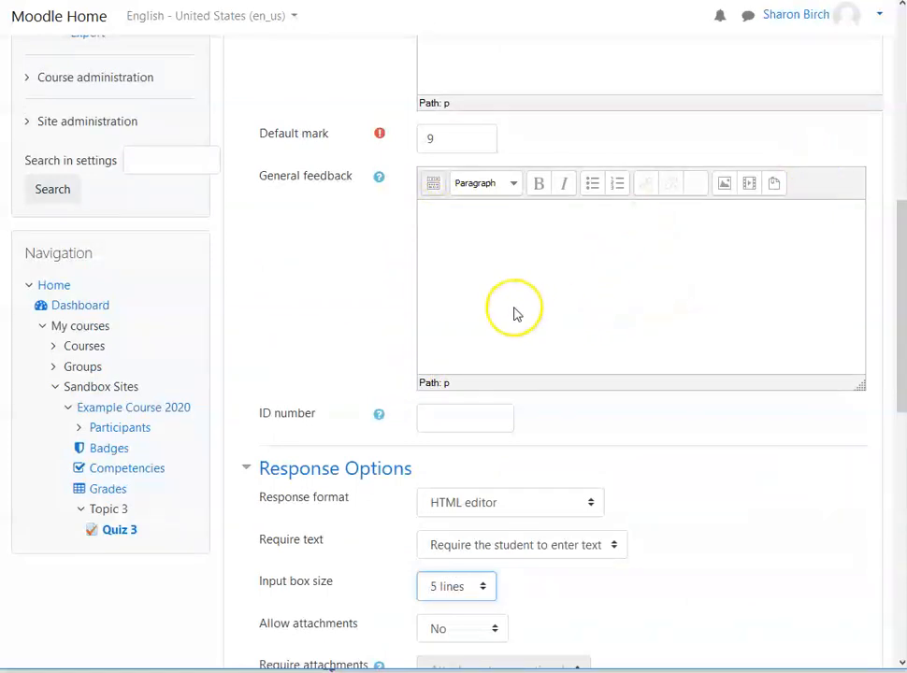
pyautogui.scroll(-3, 729, 273)
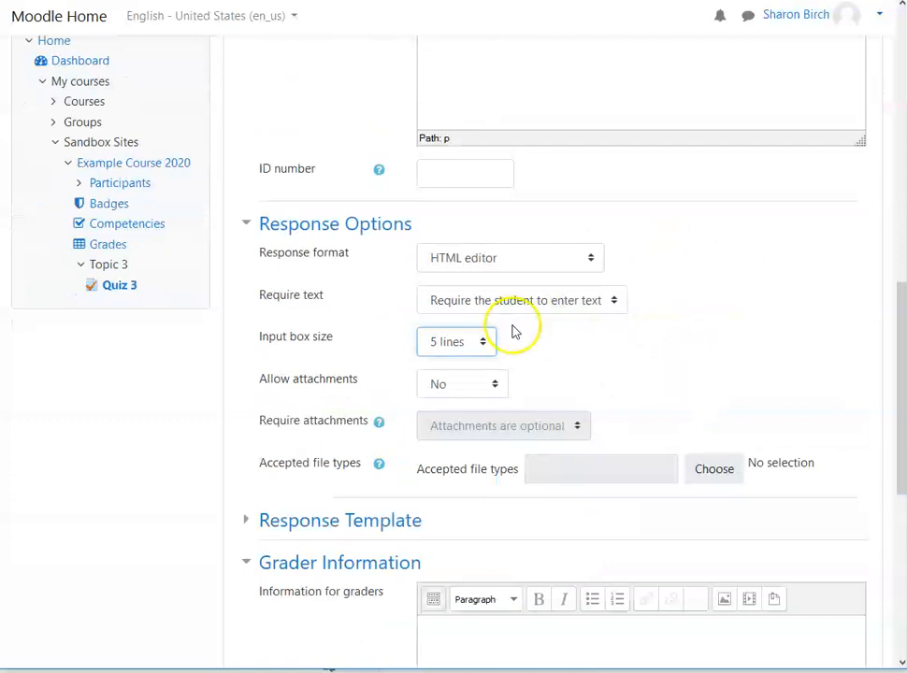
pyautogui.click(486, 341)
pyautogui.click(467, 538)
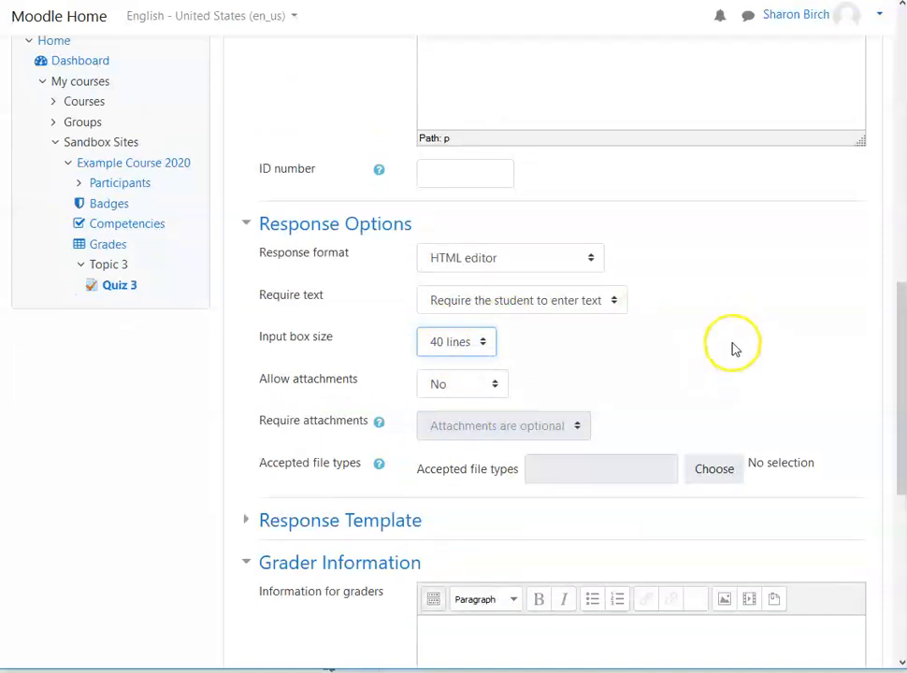
# Step: Allow 1 attachment for the essay question and keep attachments optional
pyautogui.scroll(-2, 735, 348)
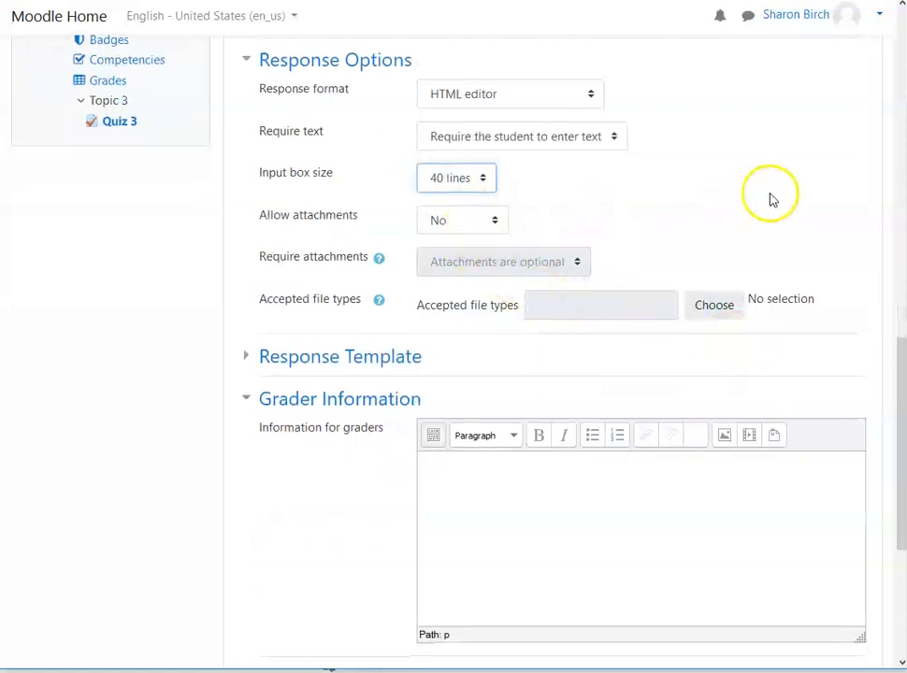
pyautogui.scroll(-1, 770, 199)
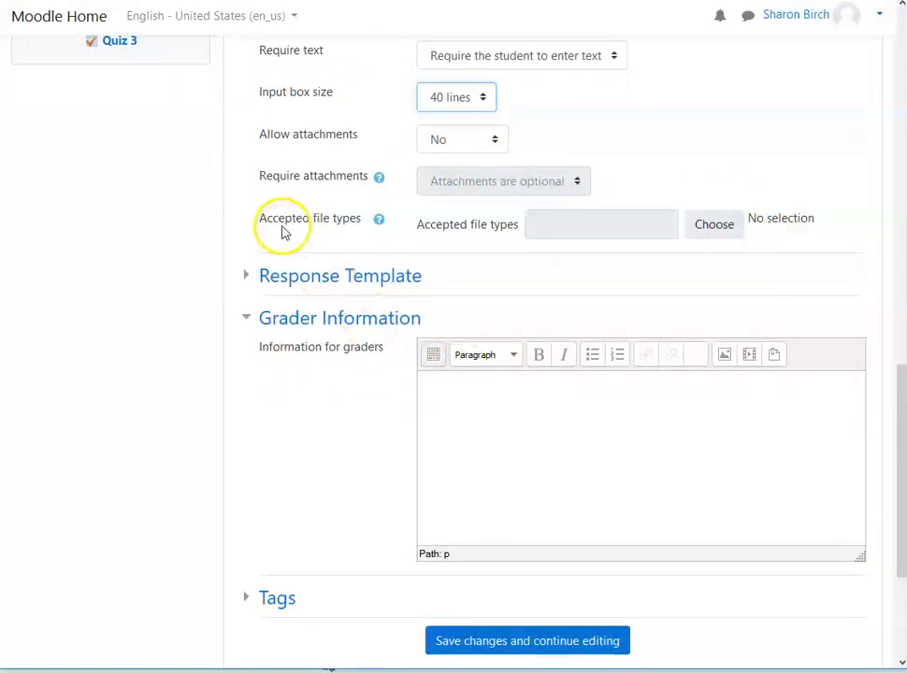
pyautogui.click(491, 138)
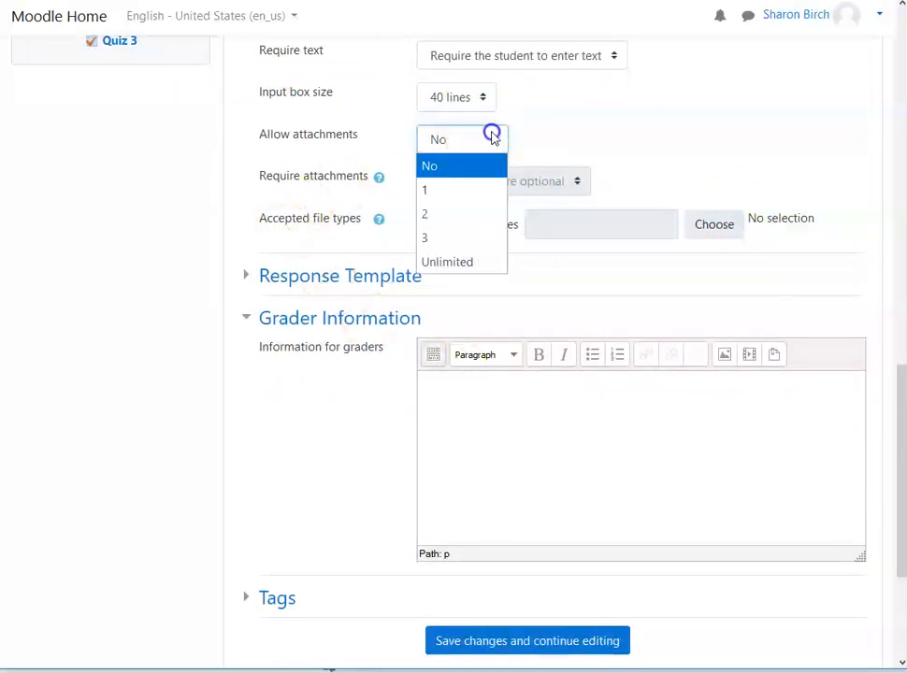
pyautogui.click(433, 190)
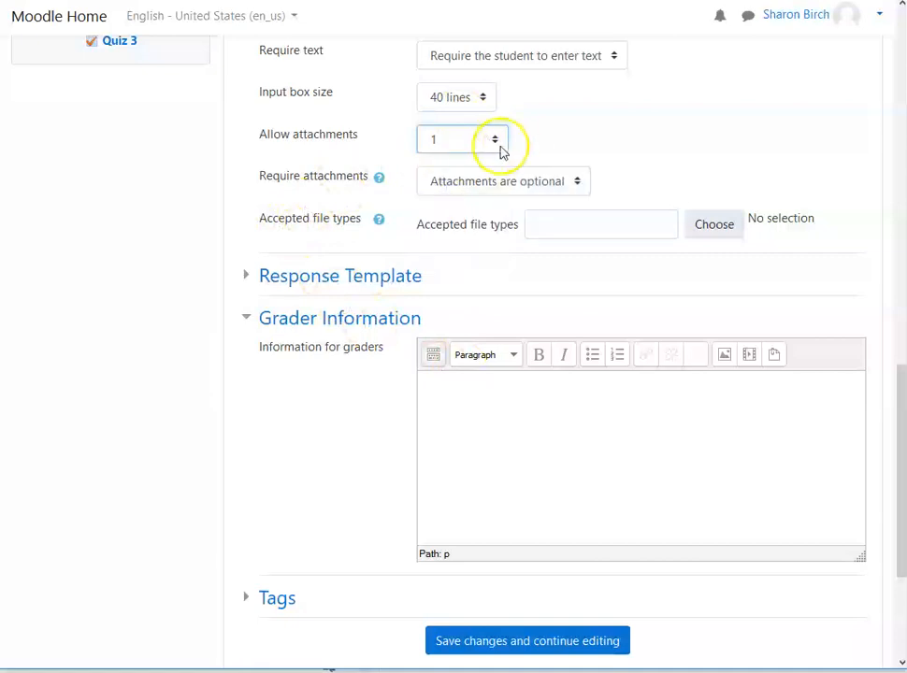
pyautogui.click(579, 182)
pyautogui.click(584, 181)
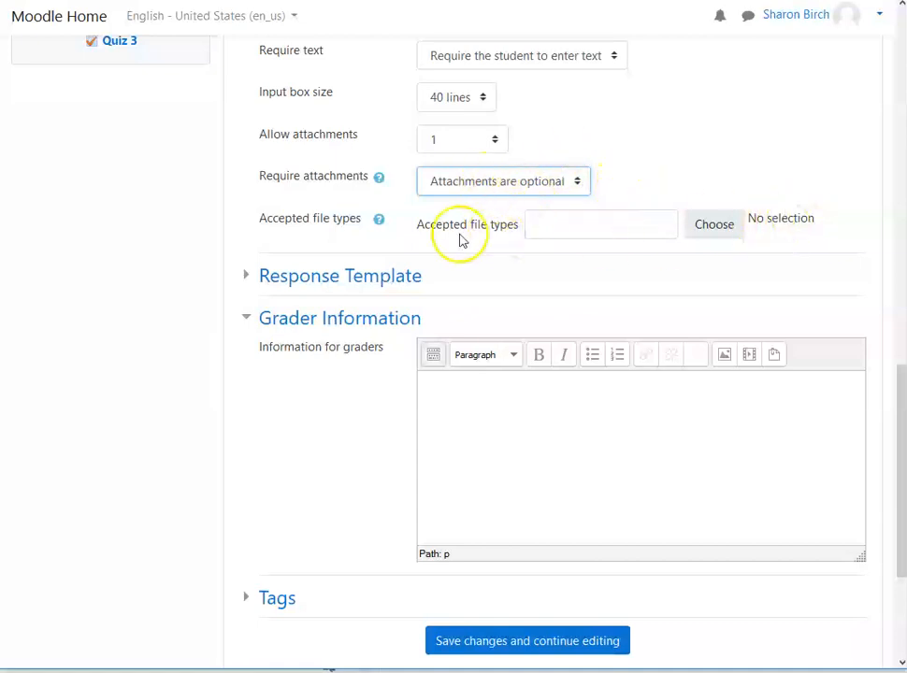
# Step: Examine the accepted file types available for attachments, including the individual document formats, without selecting any
pyautogui.click(732, 230)
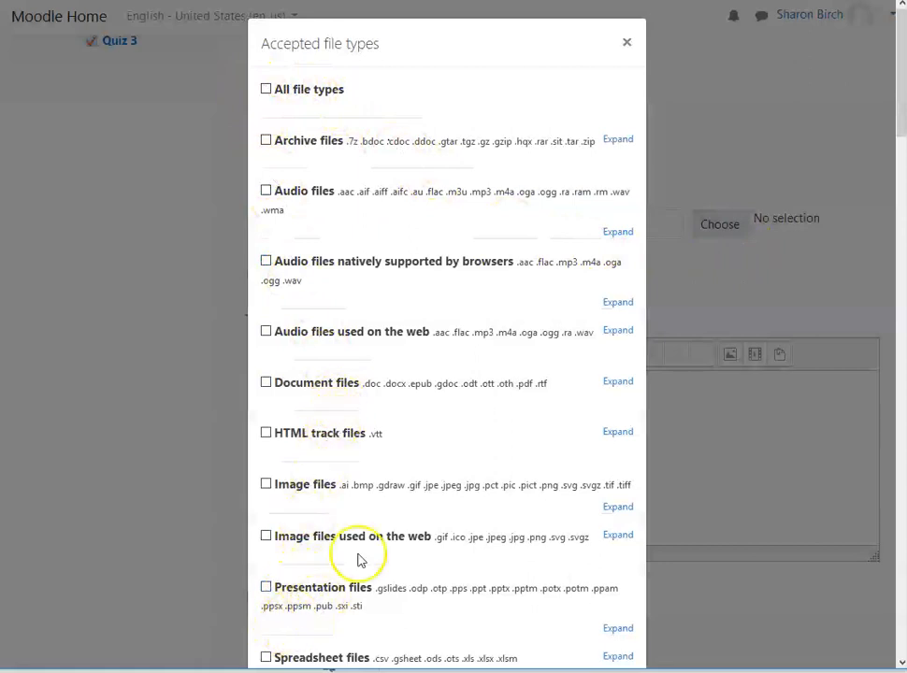
pyautogui.click(617, 384)
pyautogui.scroll(-1, 561, 456)
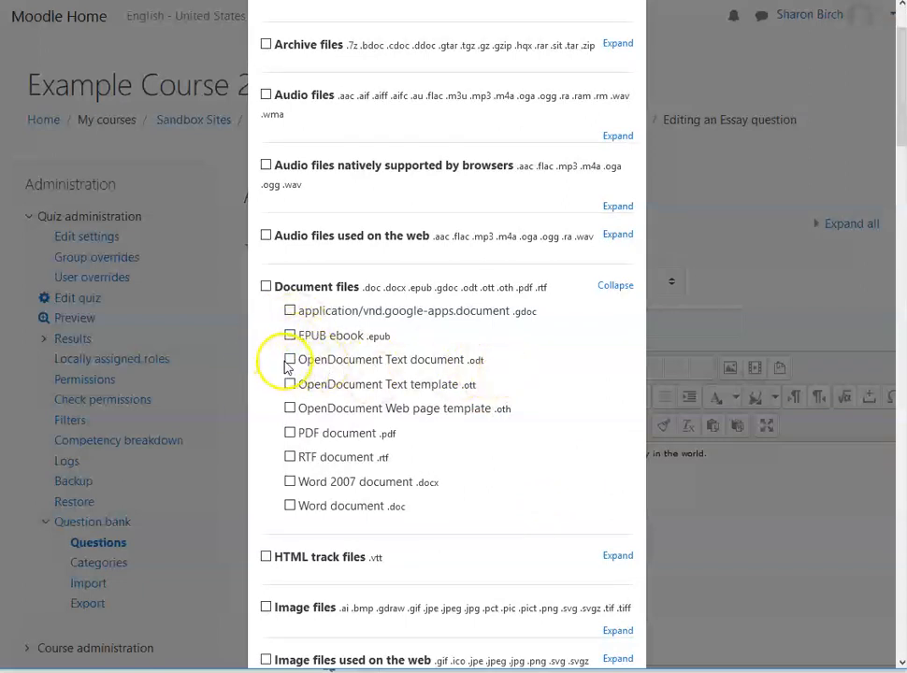
pyautogui.scroll(3, 542, 470)
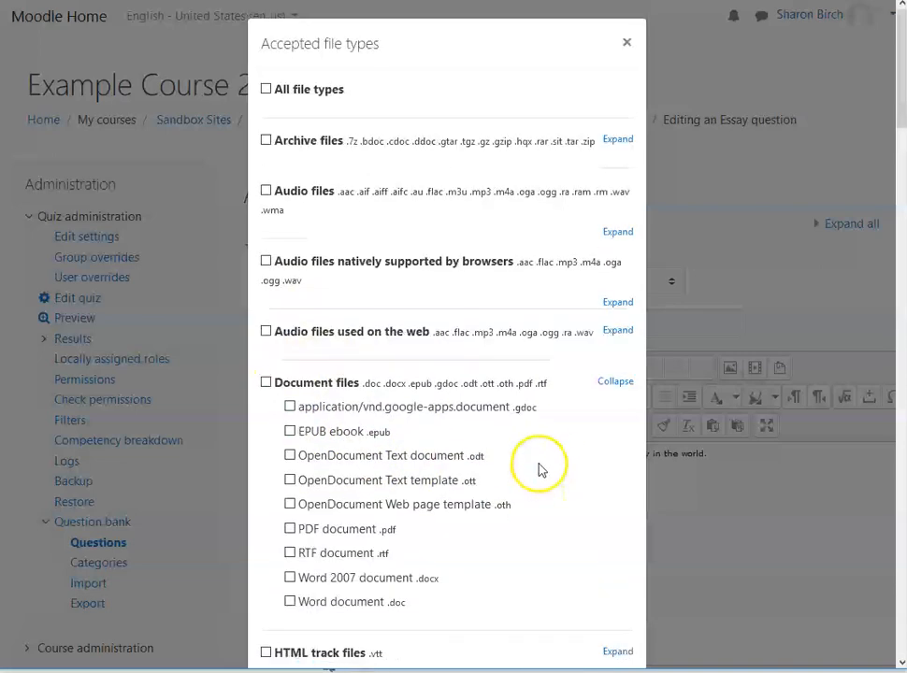
pyautogui.click(627, 45)
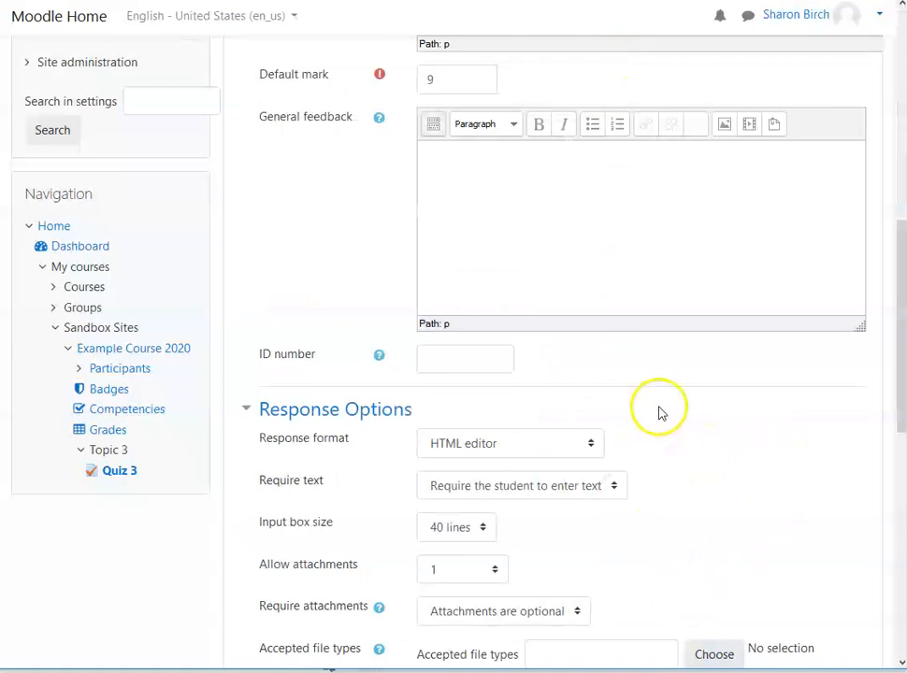
# Step: Set the essay question's allowed attachments back to No
pyautogui.scroll(-3, 658, 412)
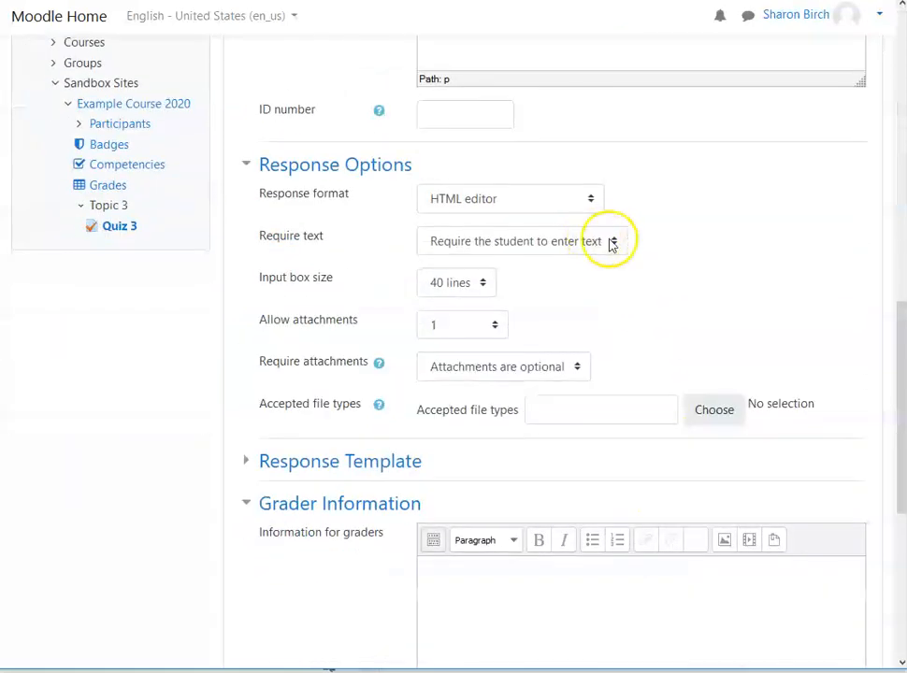
pyautogui.click(495, 325)
pyautogui.click(466, 353)
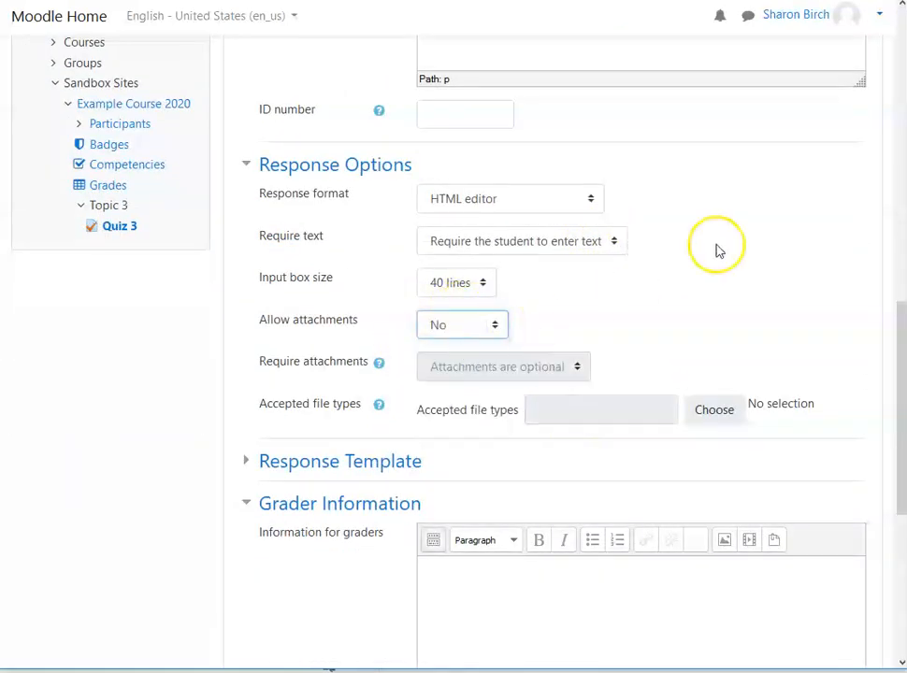
# Step: Expand the response template settings, read their help text, and review the essay question's text and response options
pyautogui.scroll(-4, 754, 280)
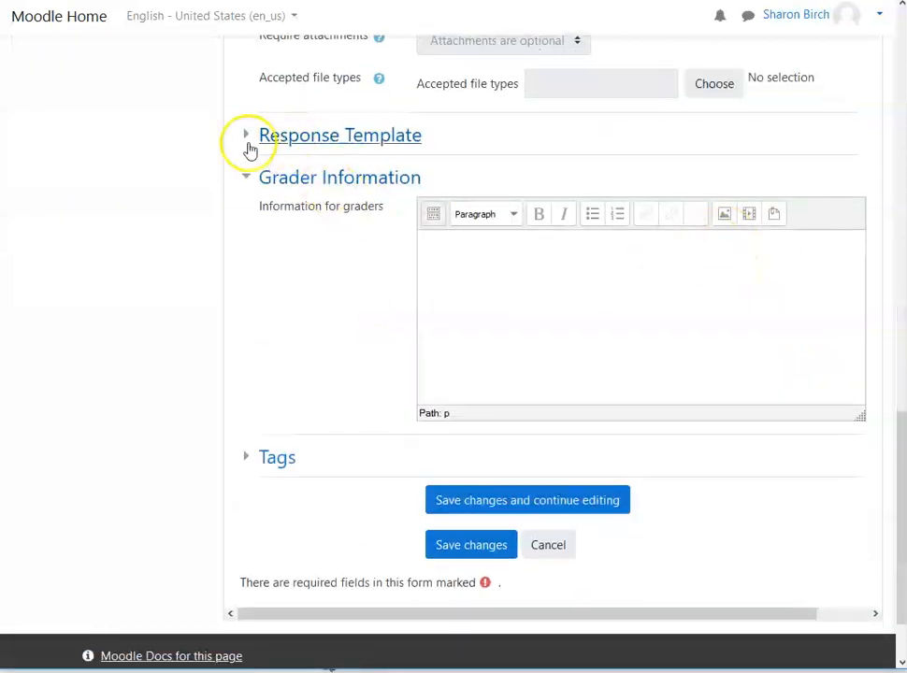
pyautogui.click(242, 137)
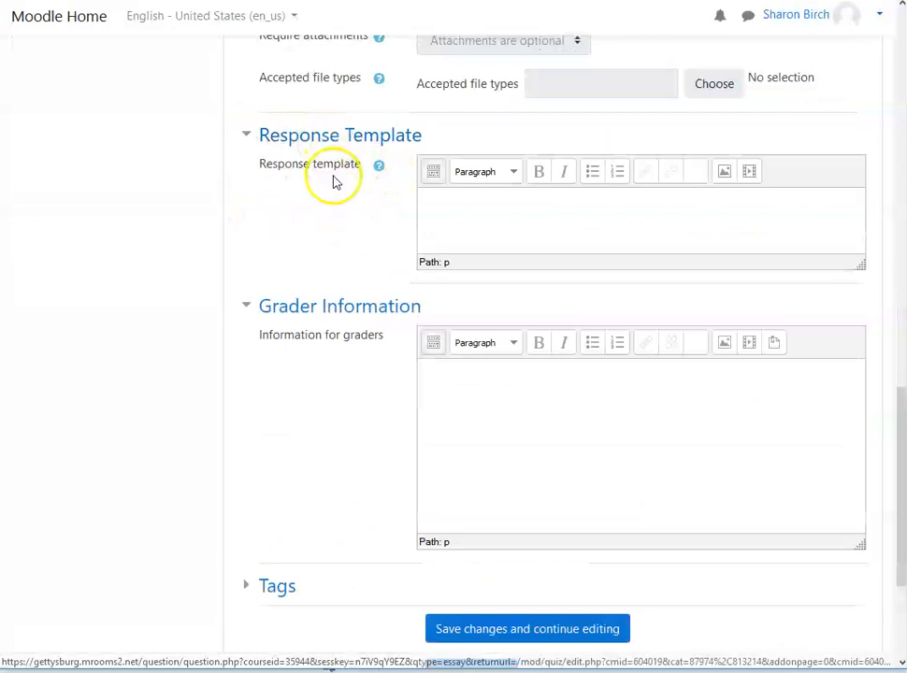
pyautogui.click(380, 167)
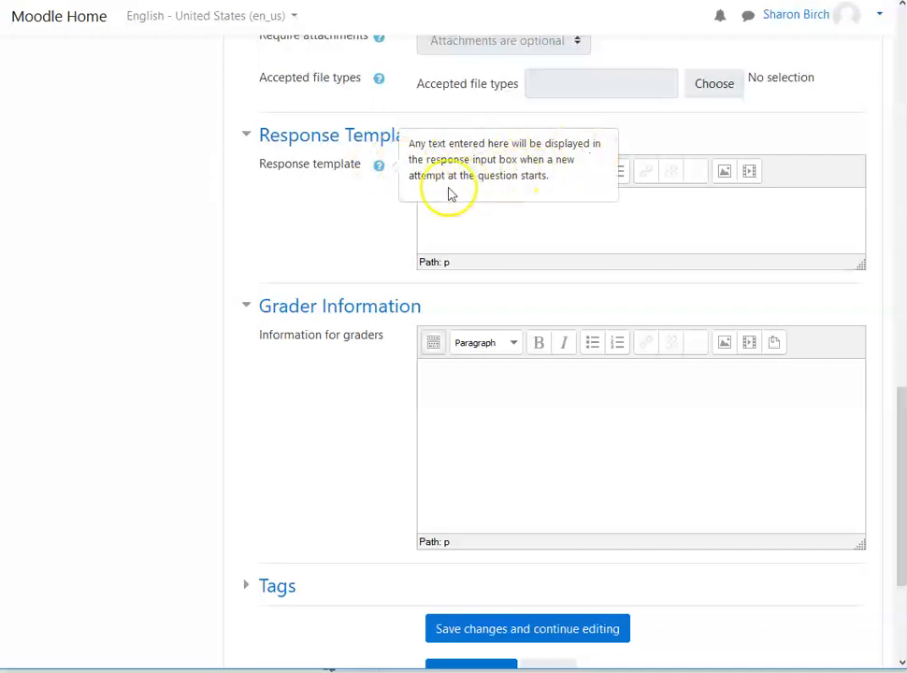
pyautogui.click(317, 227)
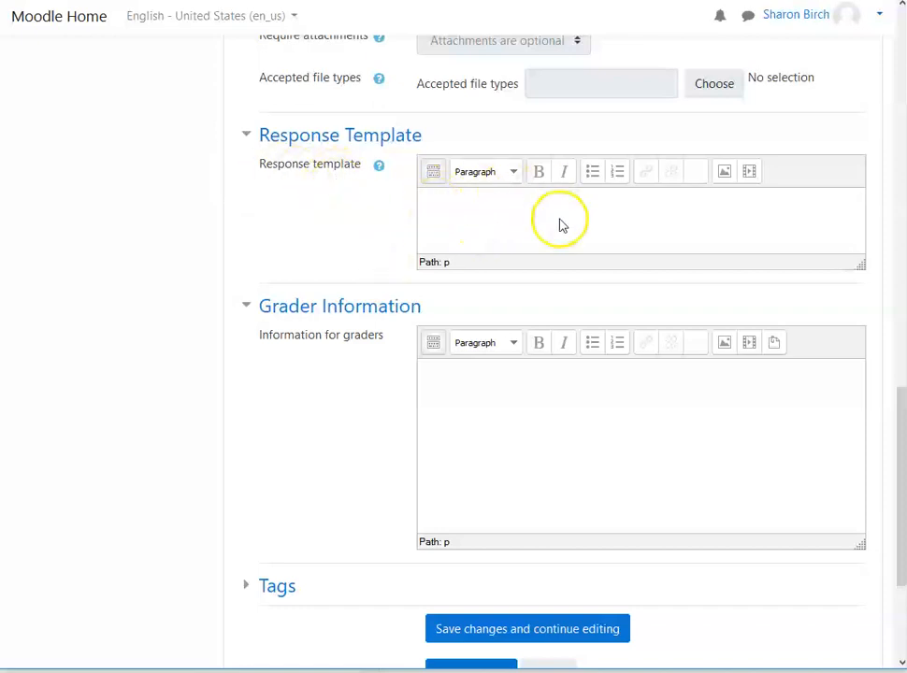
pyautogui.scroll(15, 562, 224)
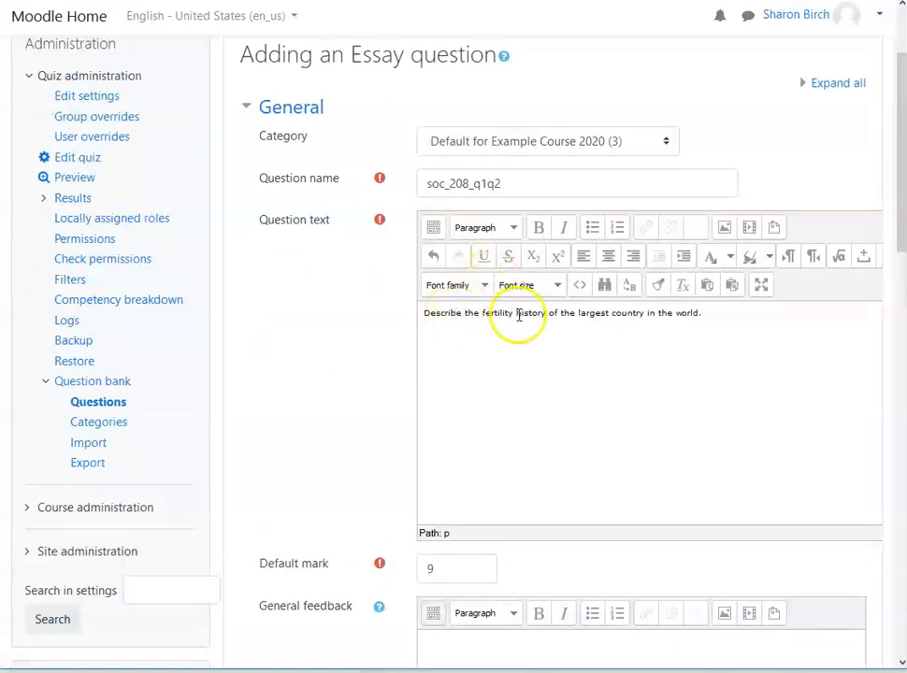
pyautogui.scroll(-12, 532, 467)
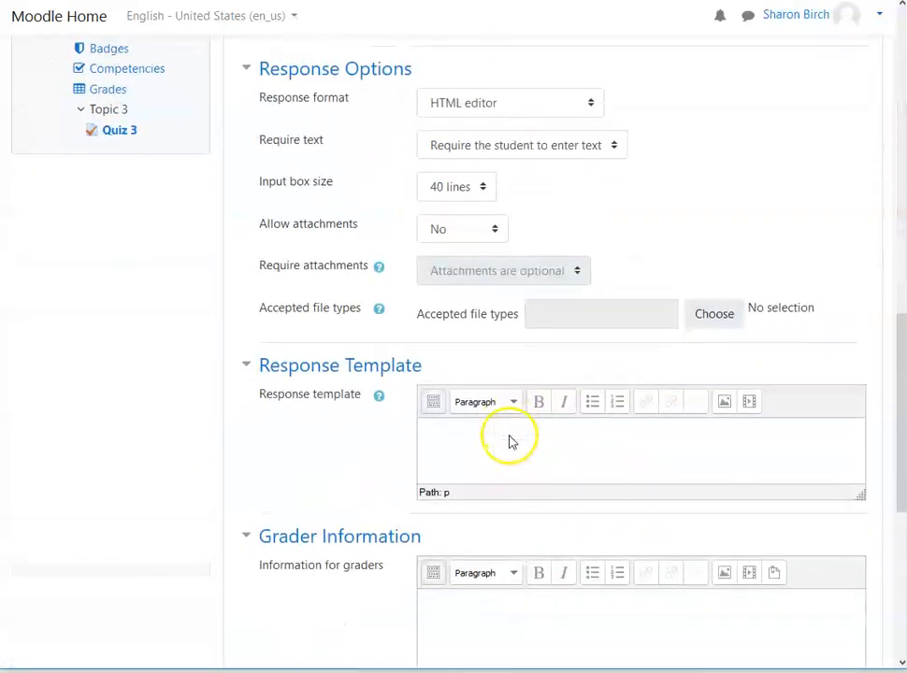
pyautogui.scroll(-6, 505, 440)
pyautogui.scroll(3, 476, 330)
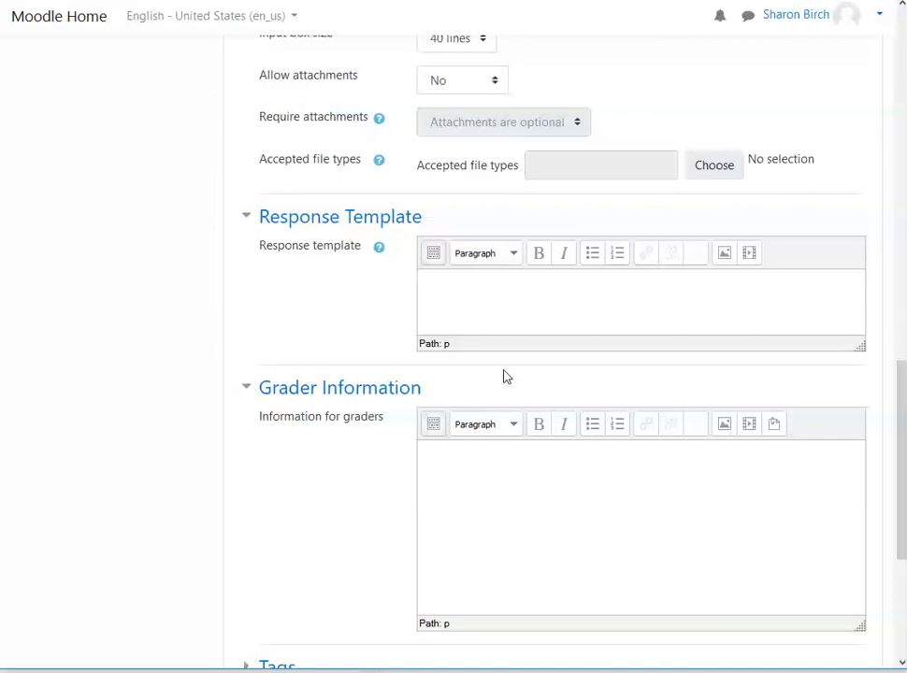
# Step: Save the essay question and start a new Drag and drop into text question after it in Quiz 3
pyautogui.scroll(-3, 299, 512)
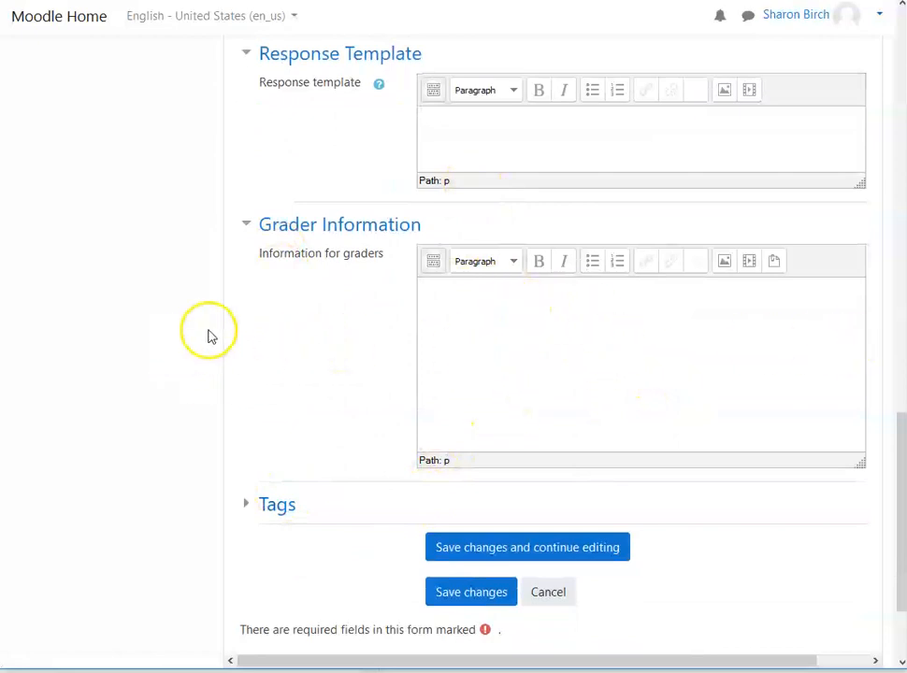
pyautogui.scroll(-2, 210, 336)
pyautogui.click(487, 461)
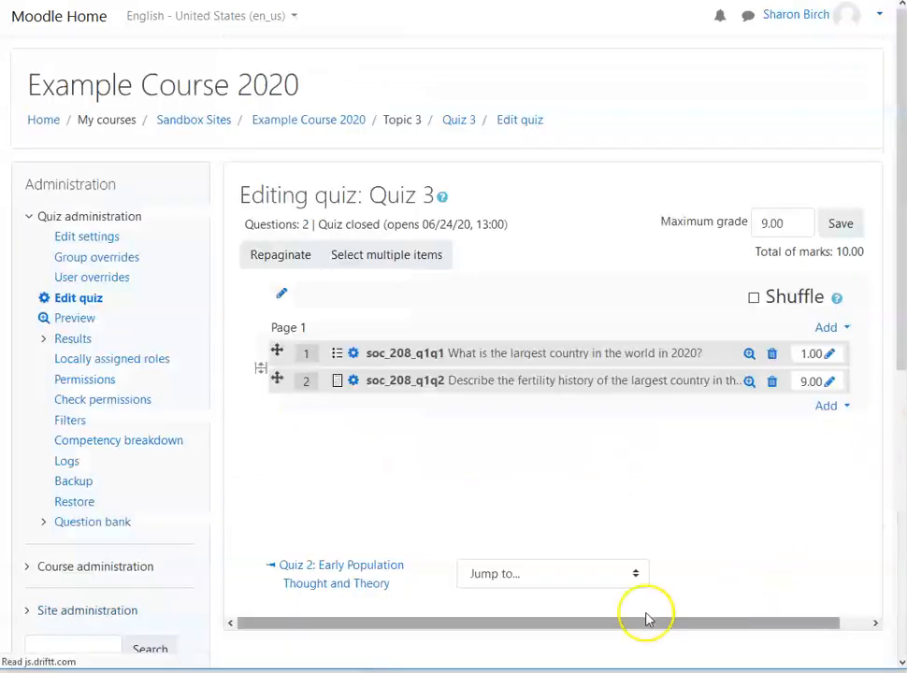
pyautogui.click(827, 410)
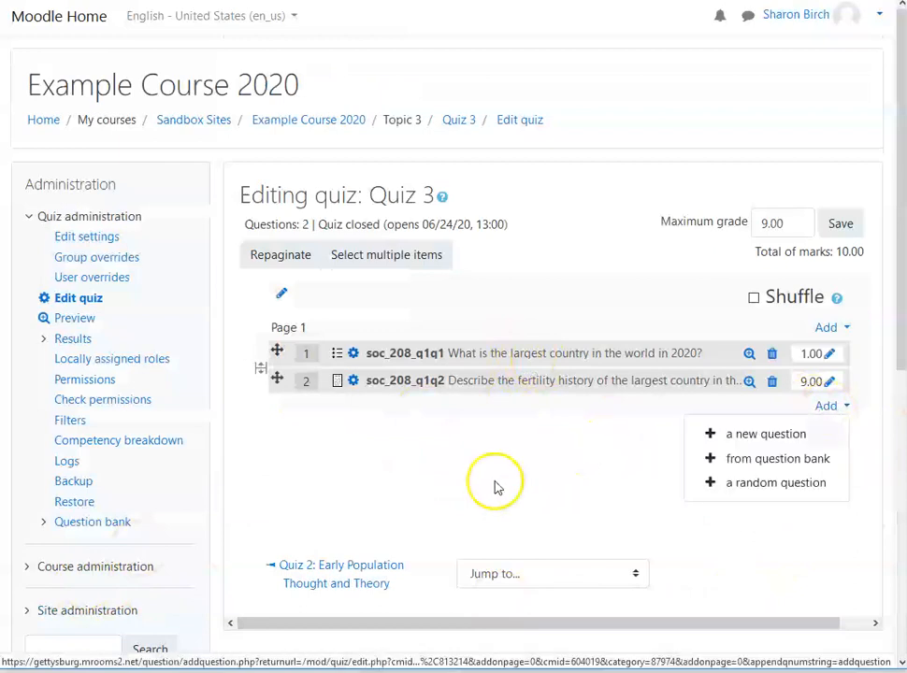
pyautogui.click(780, 433)
pyautogui.moveTo(419, 309); pyautogui.dragTo(424, 534)
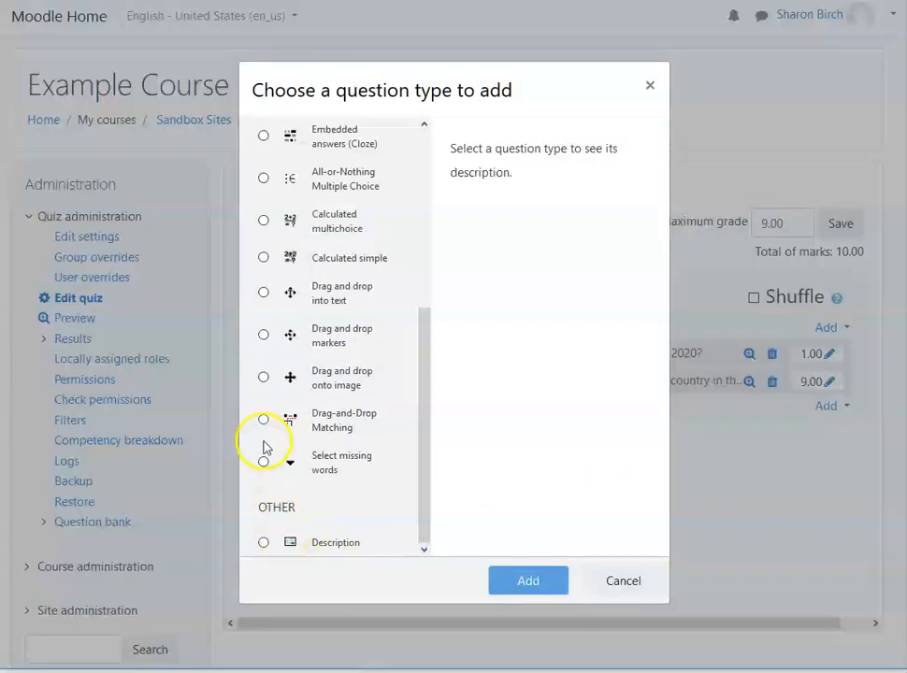
pyautogui.click(263, 293)
pyautogui.click(528, 579)
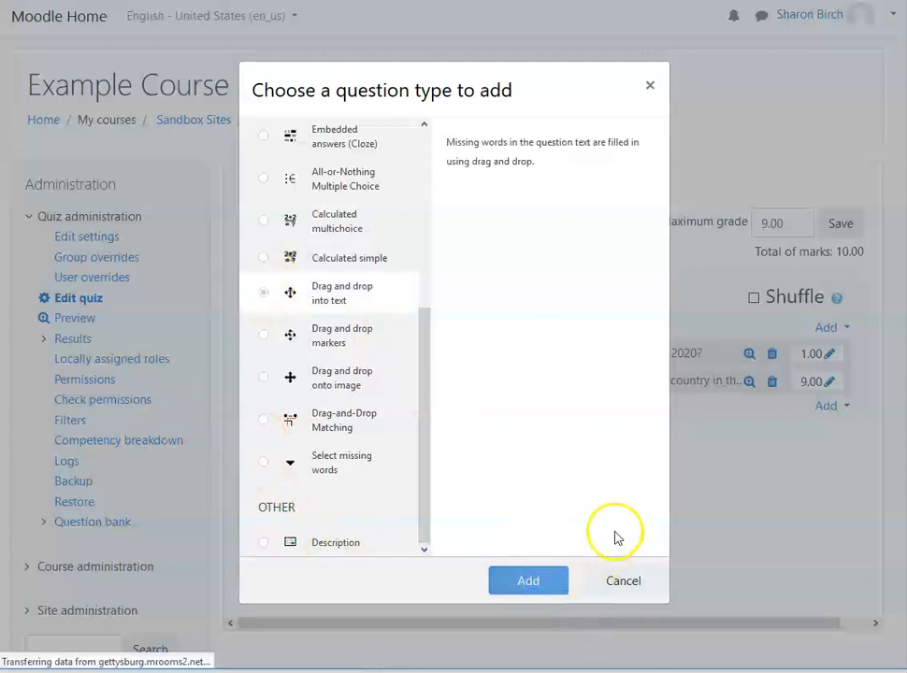
# Step: Name the drag and drop question soc_208_q1q3 and enter the question text "Apples are usually but they can also be"
pyautogui.click(478, 326)
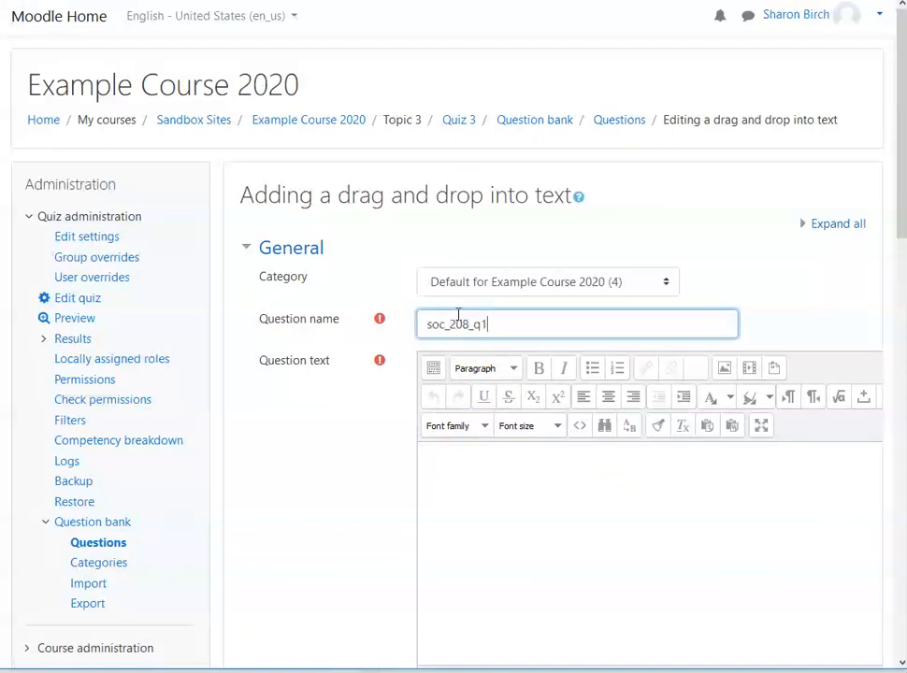
pyautogui.scroll(-3, 448, 310)
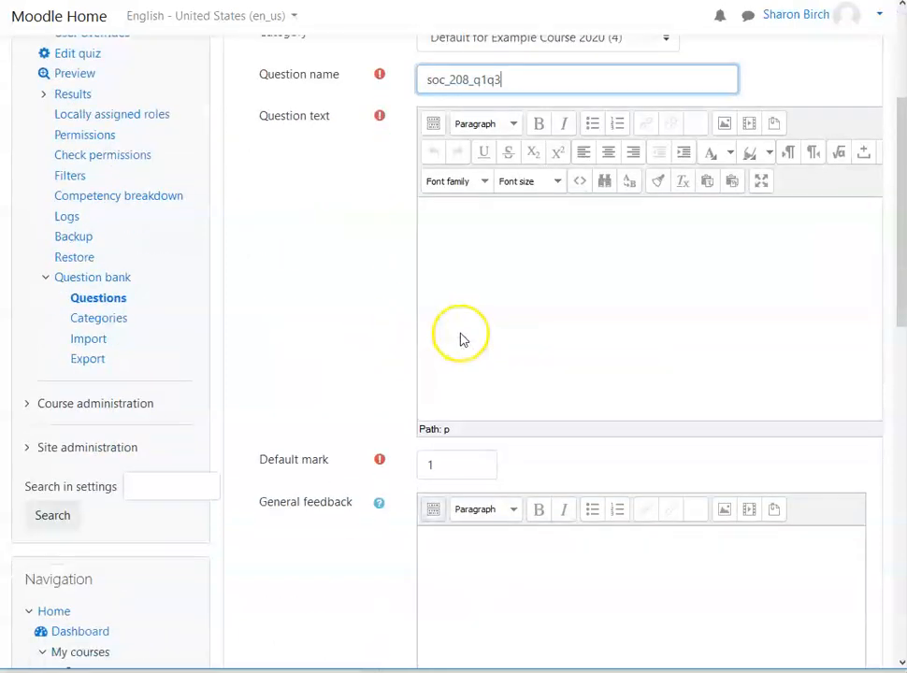
pyautogui.click(520, 245)
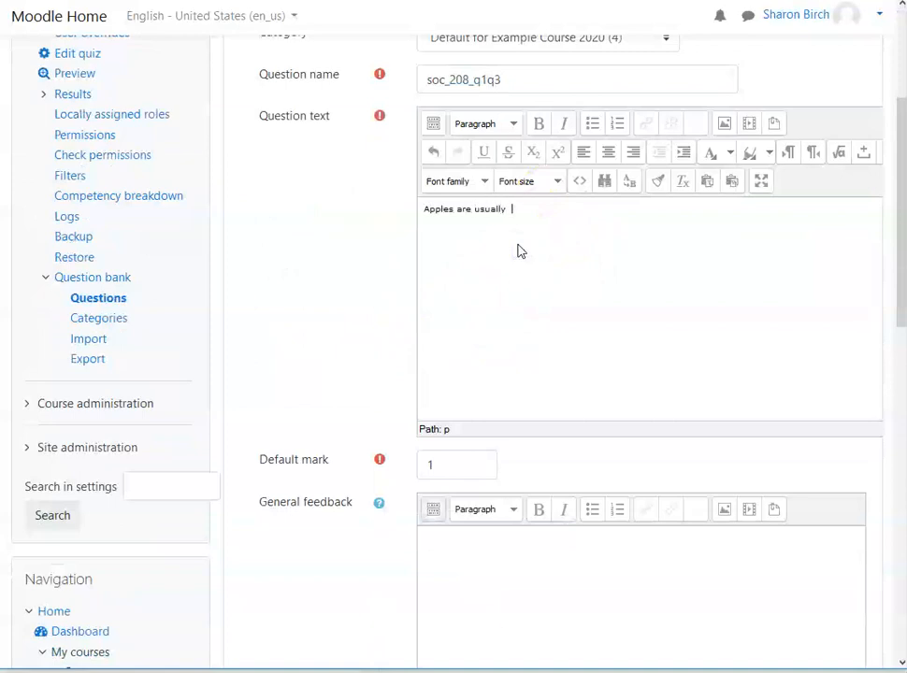
pyautogui.write('they can also be')
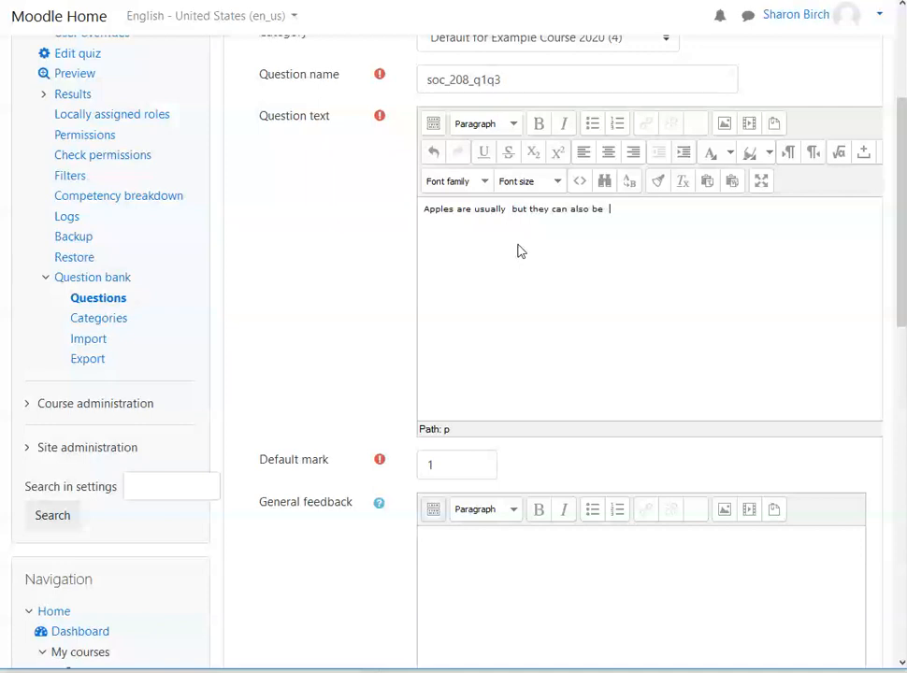
pyautogui.scroll(-5, 521, 250)
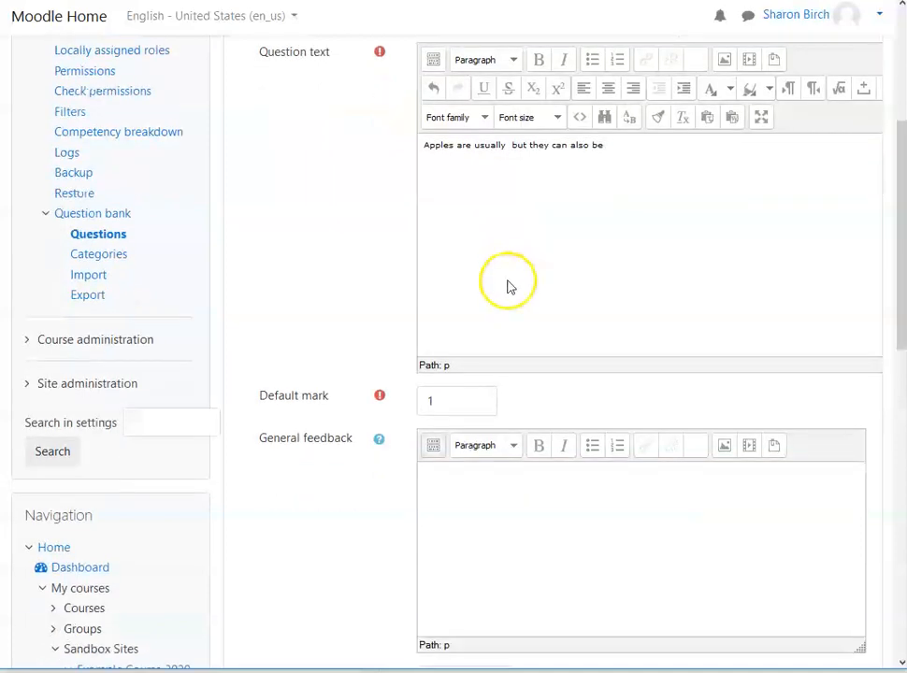
# Step: Insert the choice marker [[1]] after "Apples are usually" in the drag and drop question text
pyautogui.scroll(-2, 577, 336)
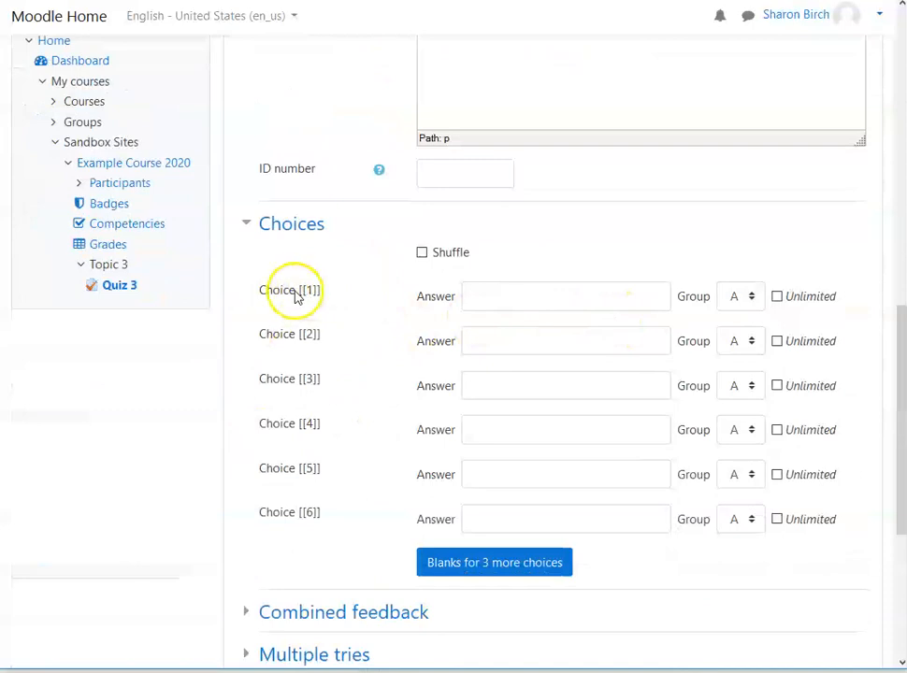
pyautogui.scroll(1, 498, 311)
pyautogui.scroll(2, 498, 311)
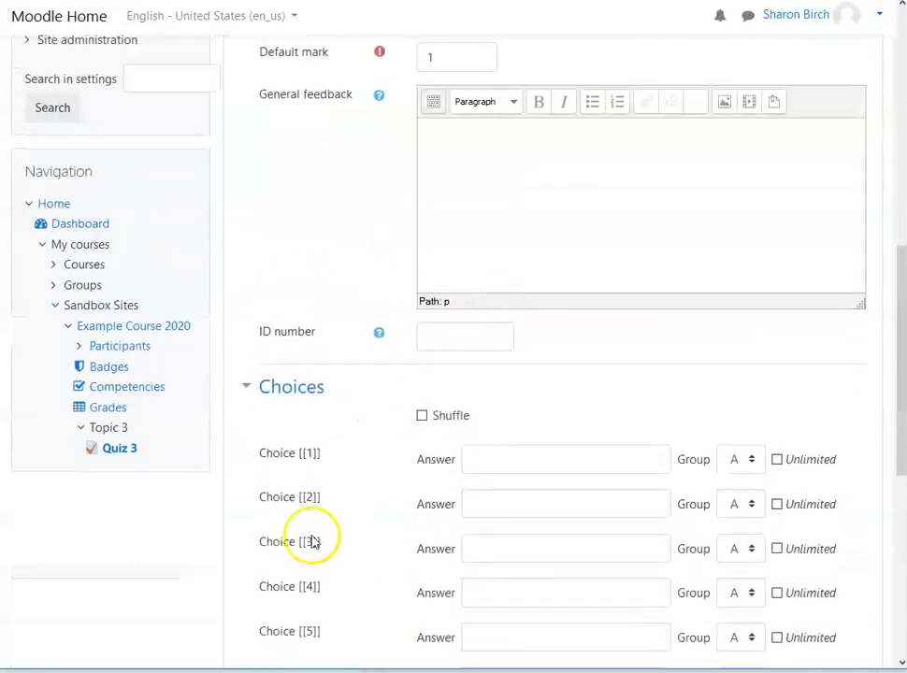
pyautogui.scroll(1, 529, 342)
pyautogui.scroll(3, 528, 342)
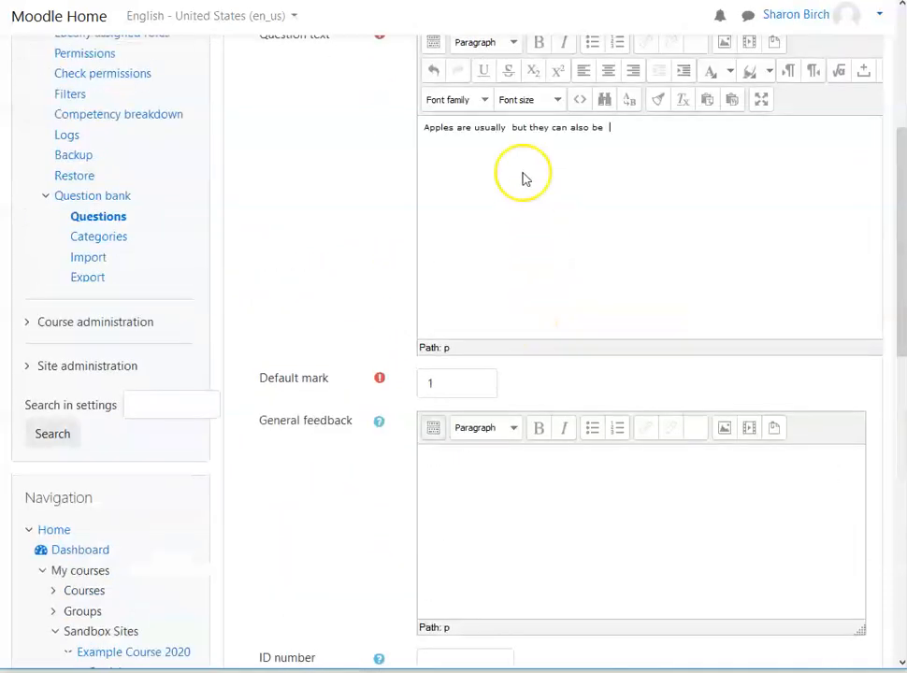
pyautogui.scroll(-4, 468, 370)
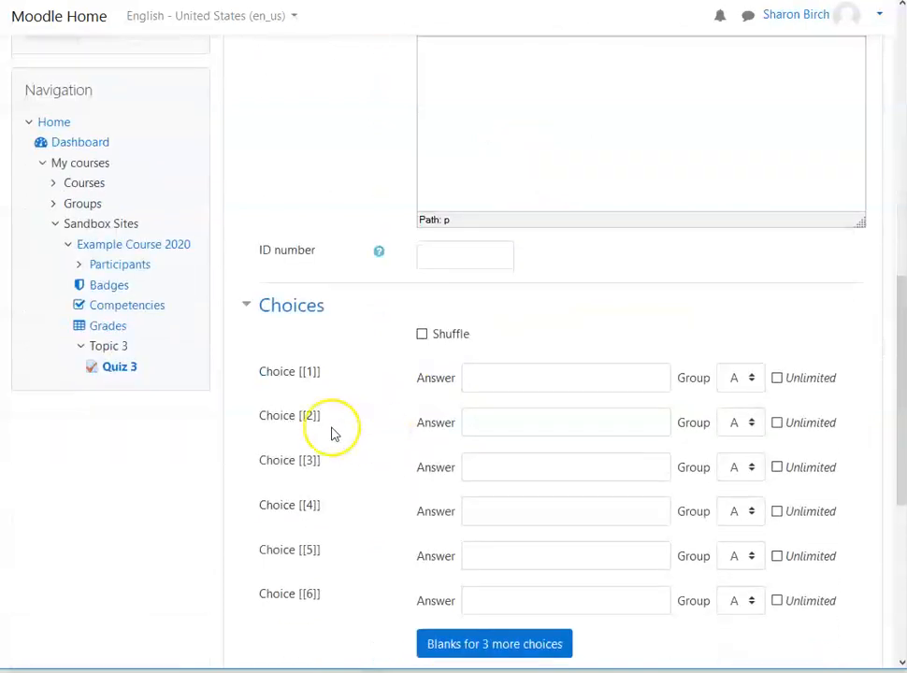
pyautogui.doubleClick(313, 373)
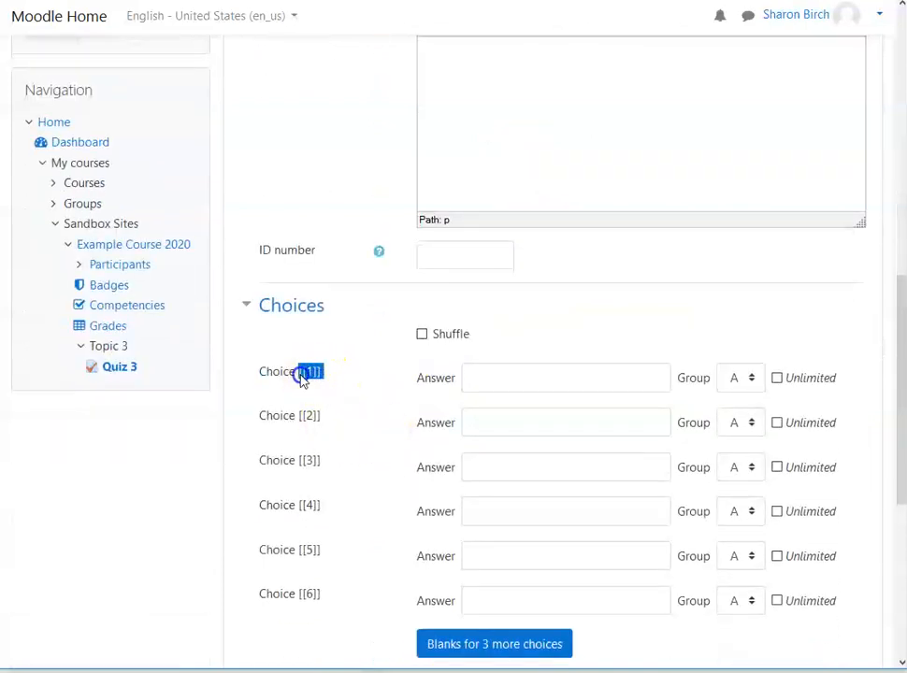
pyautogui.scroll(7, 589, 298)
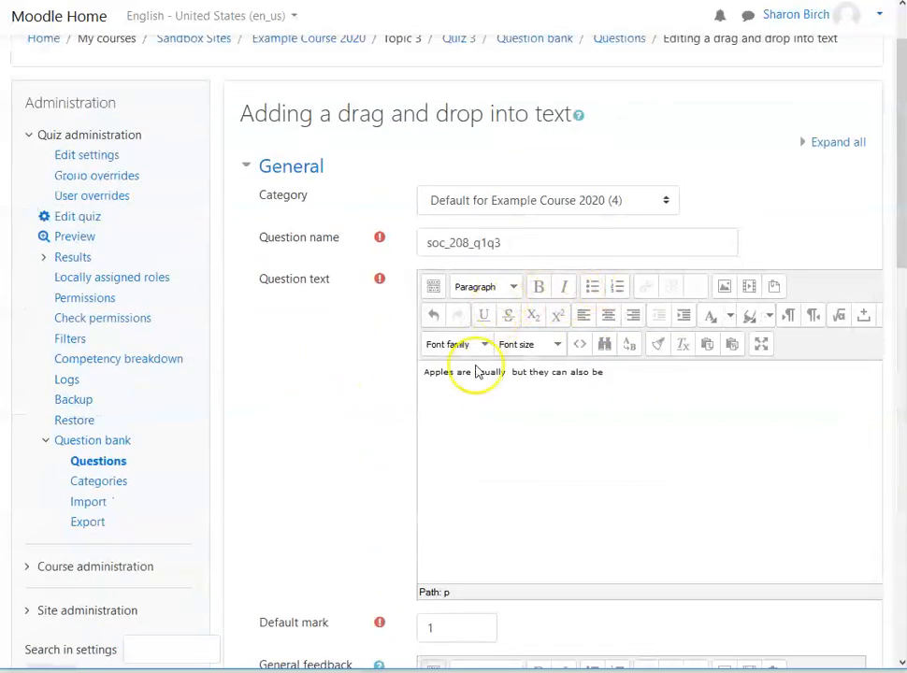
pyautogui.click(509, 372)
pyautogui.write('[[1]]')
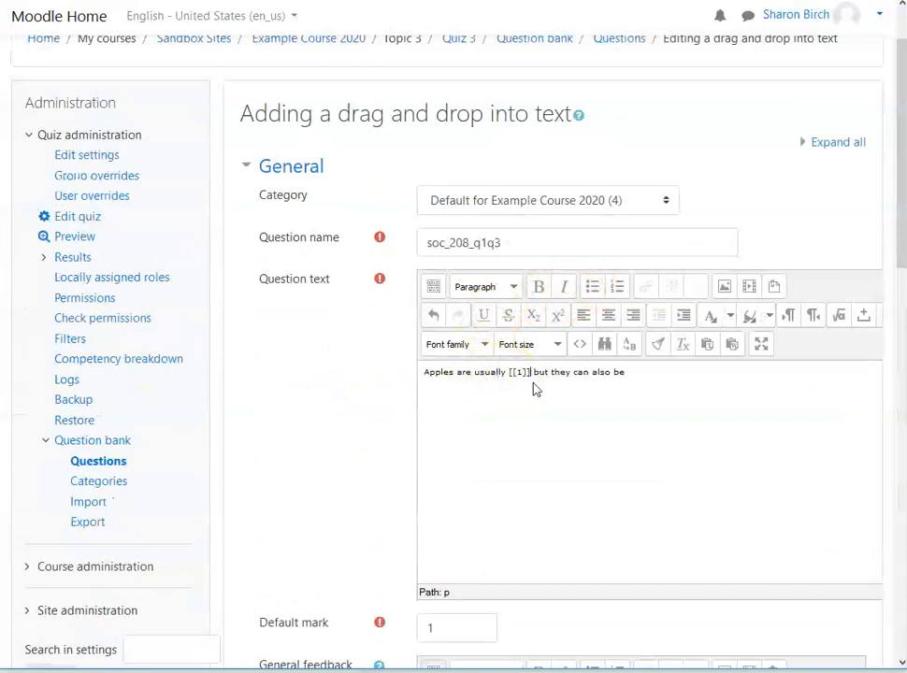
# Step: End the question text with the choice marker [[2]] and a period after "but they can also be"
pyautogui.scroll(-3, 364, 458)
pyautogui.scroll(-2, 364, 458)
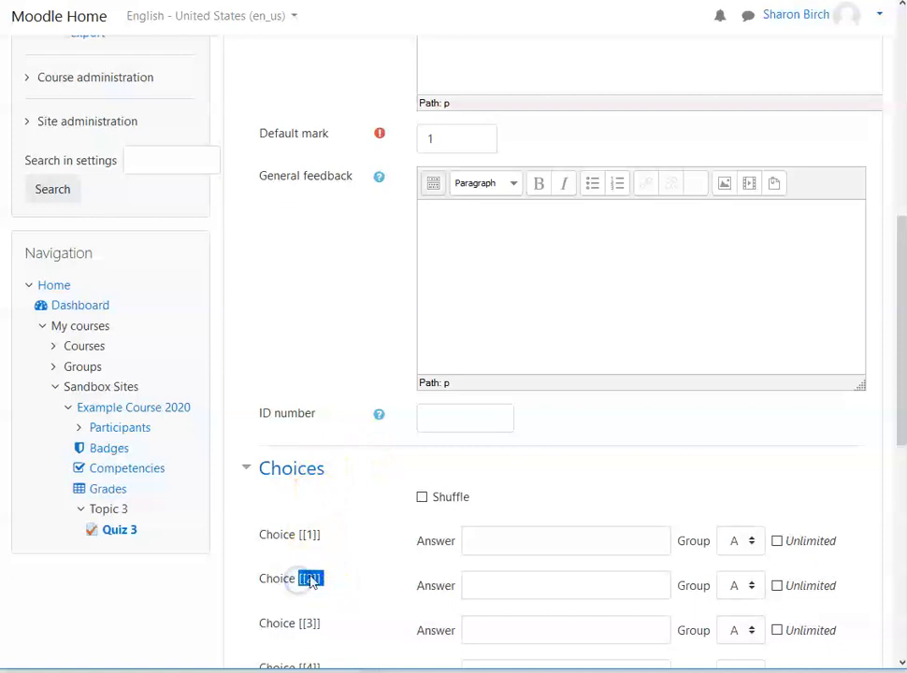
pyautogui.scroll(8, 603, 390)
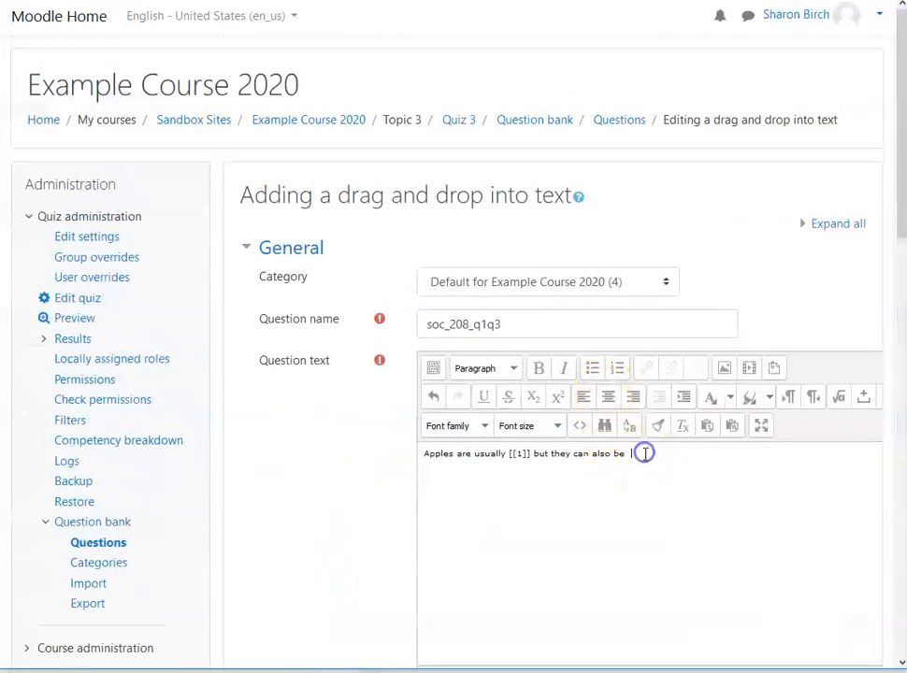
pyautogui.write('[[2]].')
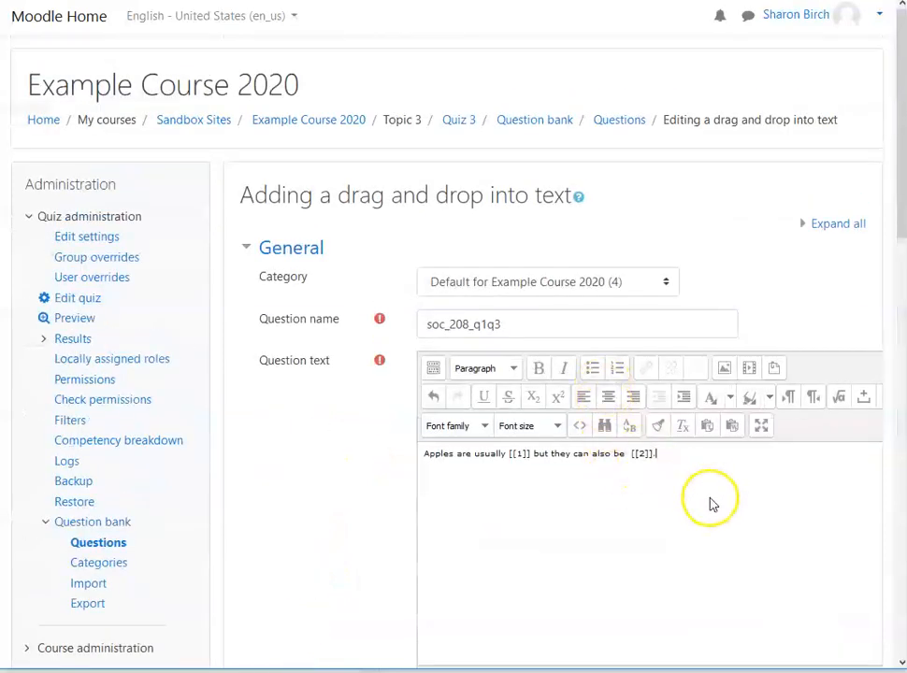
# Step: Enter "red" as the answer for choice [[1]] and "green" for choice [[2]]
pyautogui.scroll(-10, 570, 512)
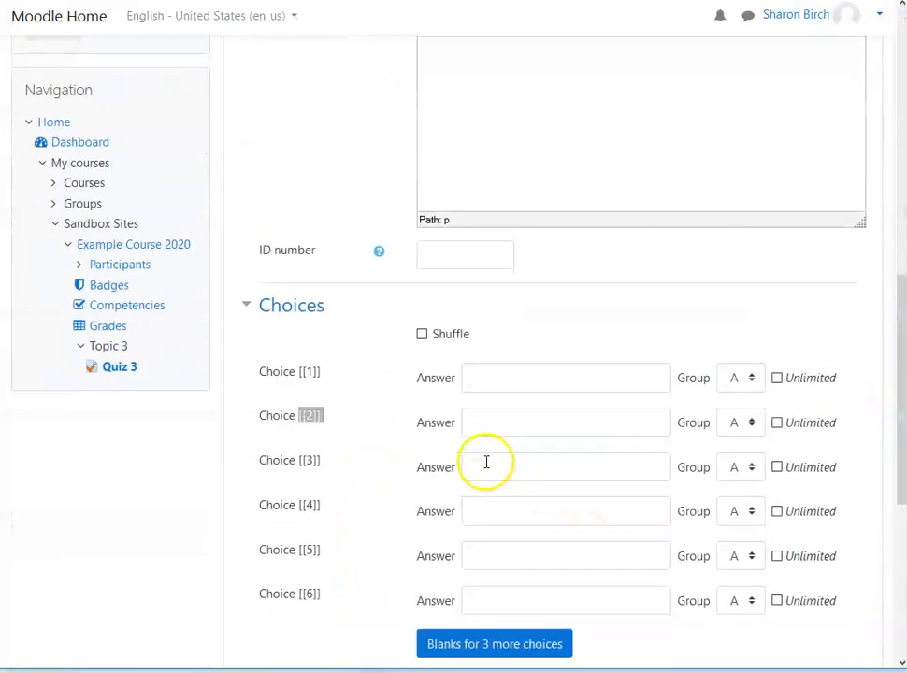
pyautogui.scroll(-2, 486, 462)
pyautogui.click(576, 218)
pyautogui.write('red')
pyautogui.click(599, 260)
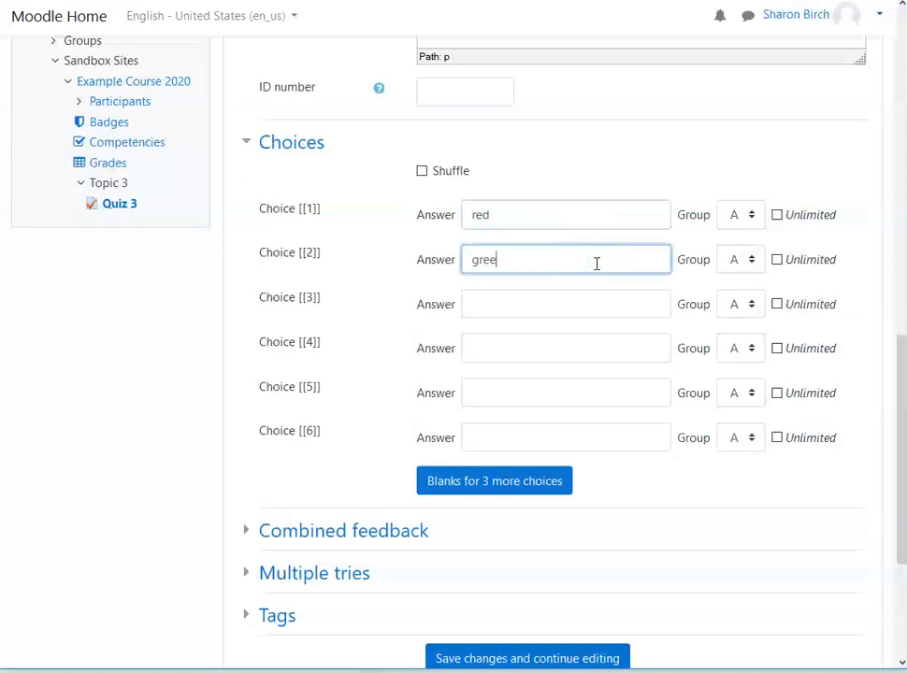
pyautogui.write('green')
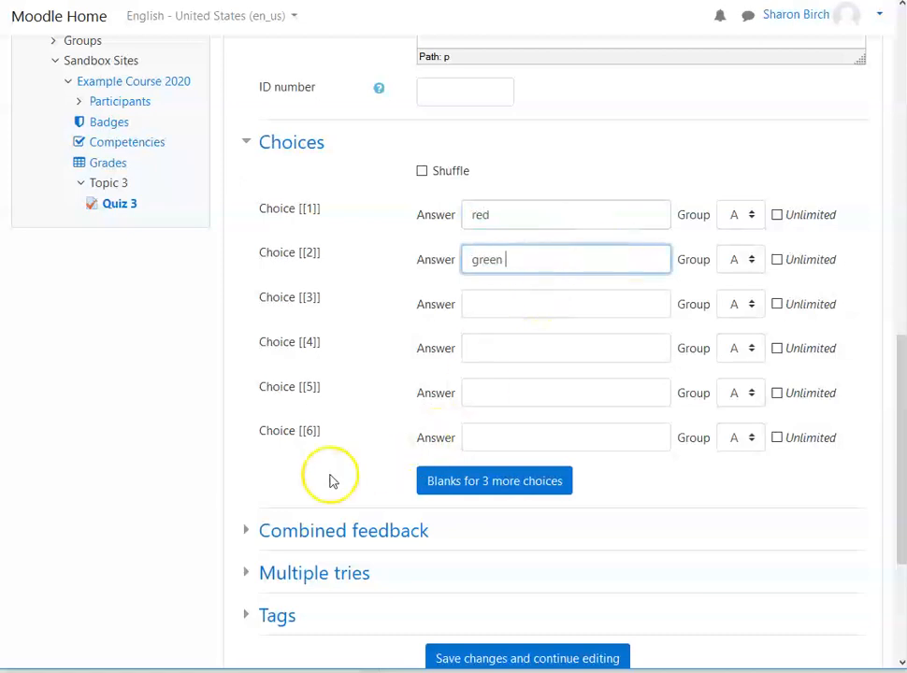
# Step: Check the question text against its choices, enable shuffling of the choices, and save the drag and drop question
pyautogui.scroll(-2, 253, 409)
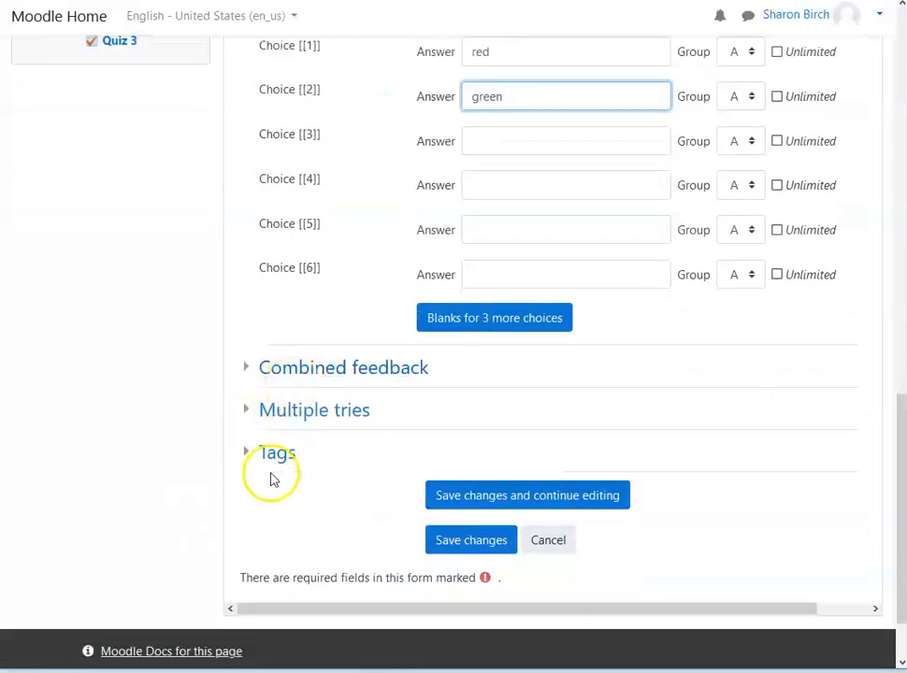
pyautogui.scroll(10, 199, 379)
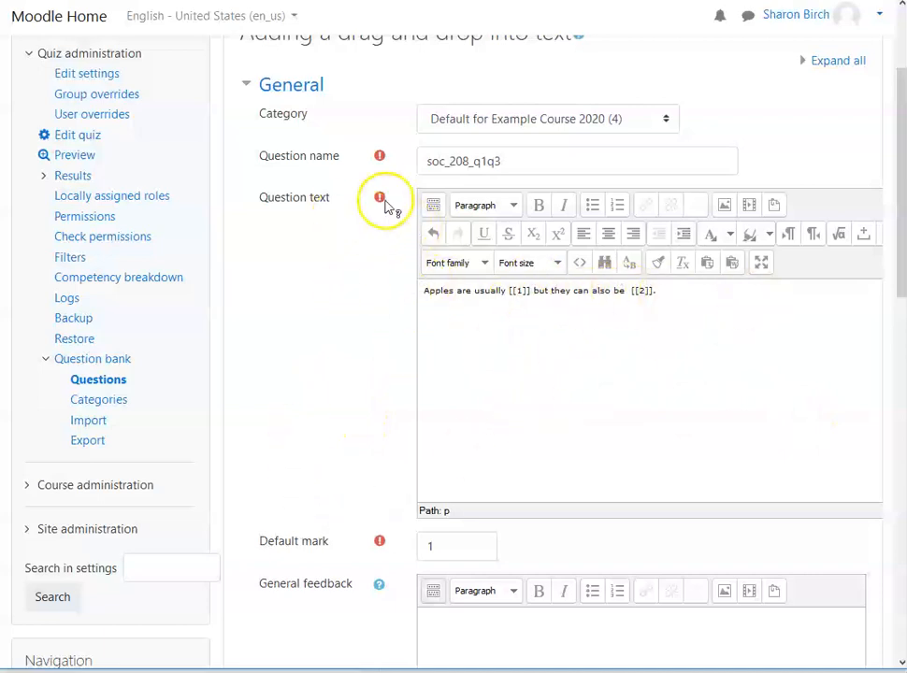
pyautogui.scroll(-3, 334, 383)
pyautogui.scroll(-4, 332, 385)
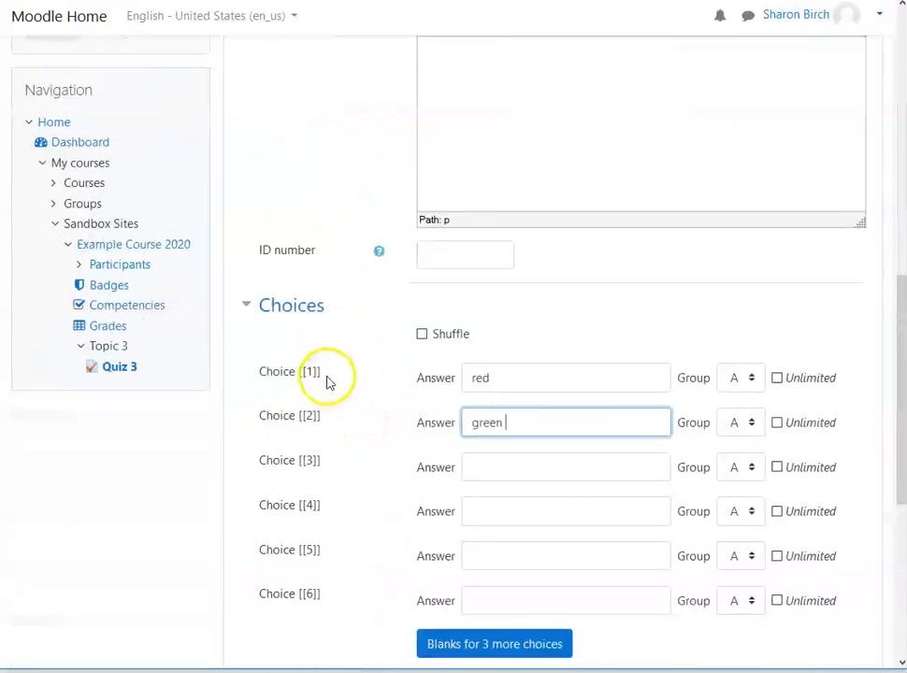
pyautogui.scroll(-2, 474, 319)
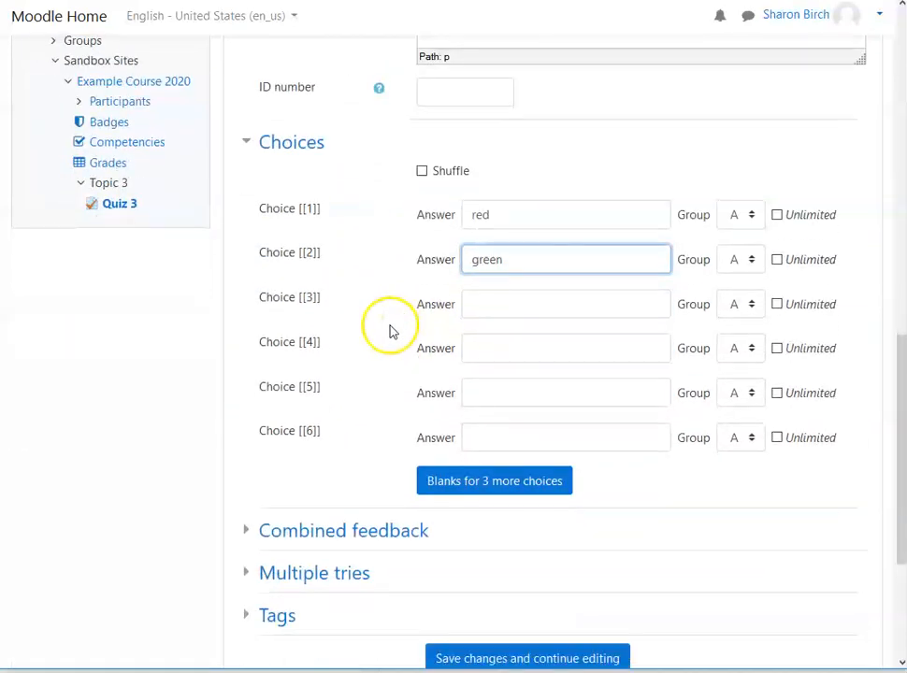
pyautogui.click(421, 171)
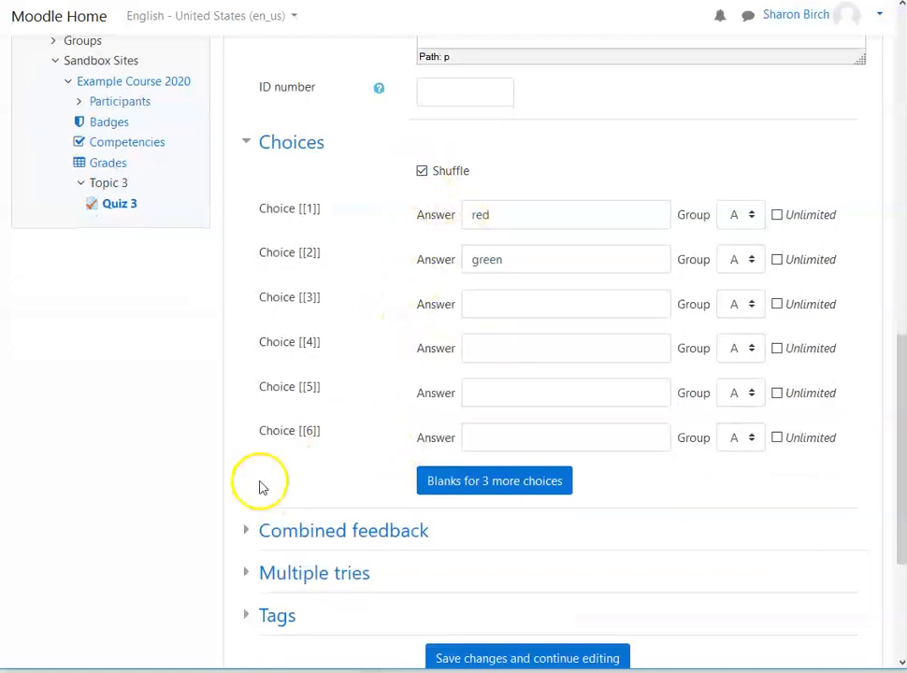
pyautogui.scroll(-1, 306, 445)
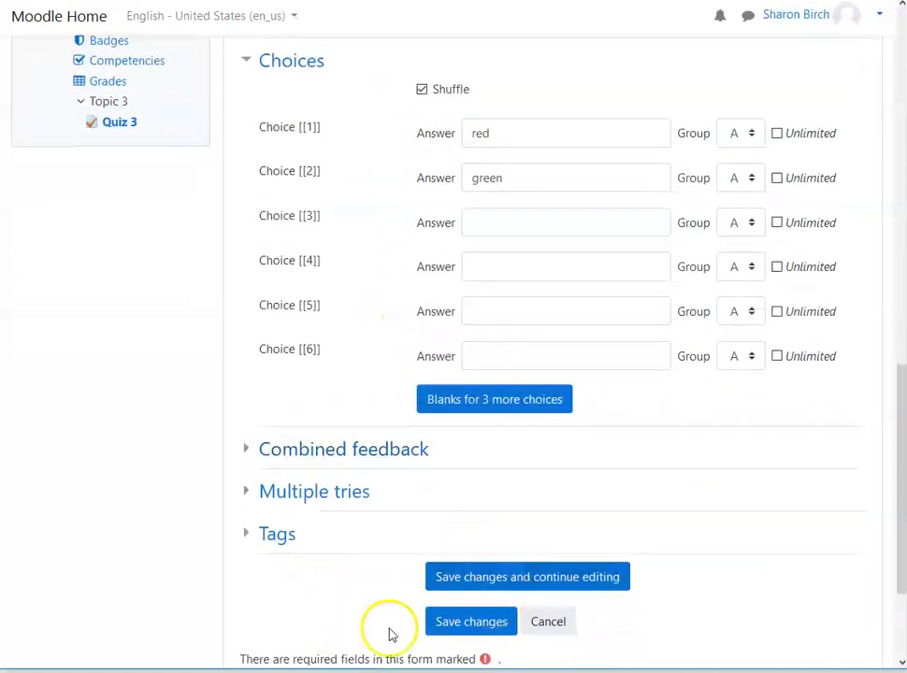
pyautogui.click(472, 622)
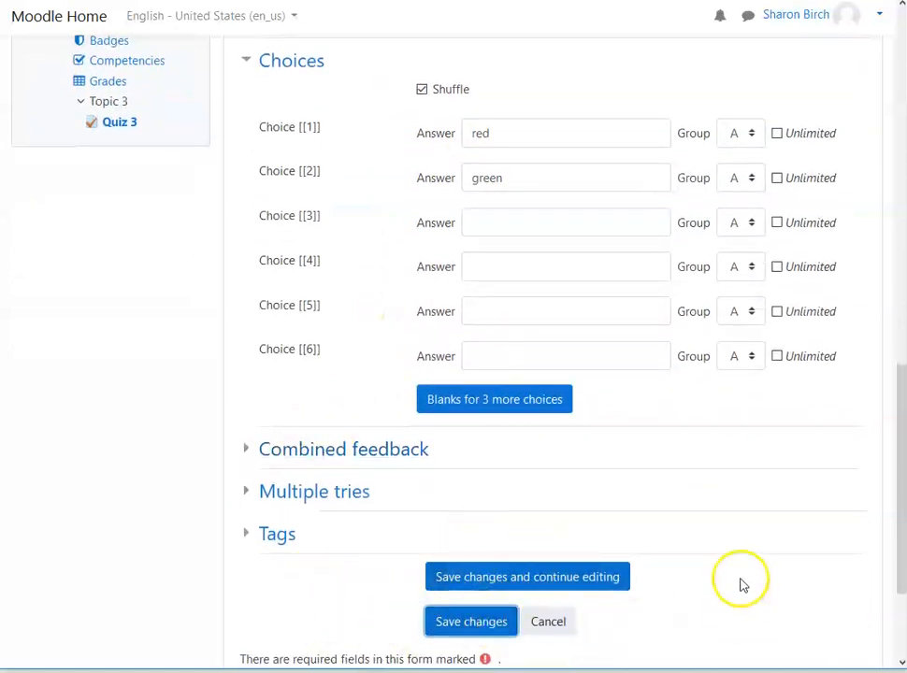
# Step: Reopen question soc_208_q1q3, check its question text and choices, and return to the Quiz 3 question list
pyautogui.click(504, 412)
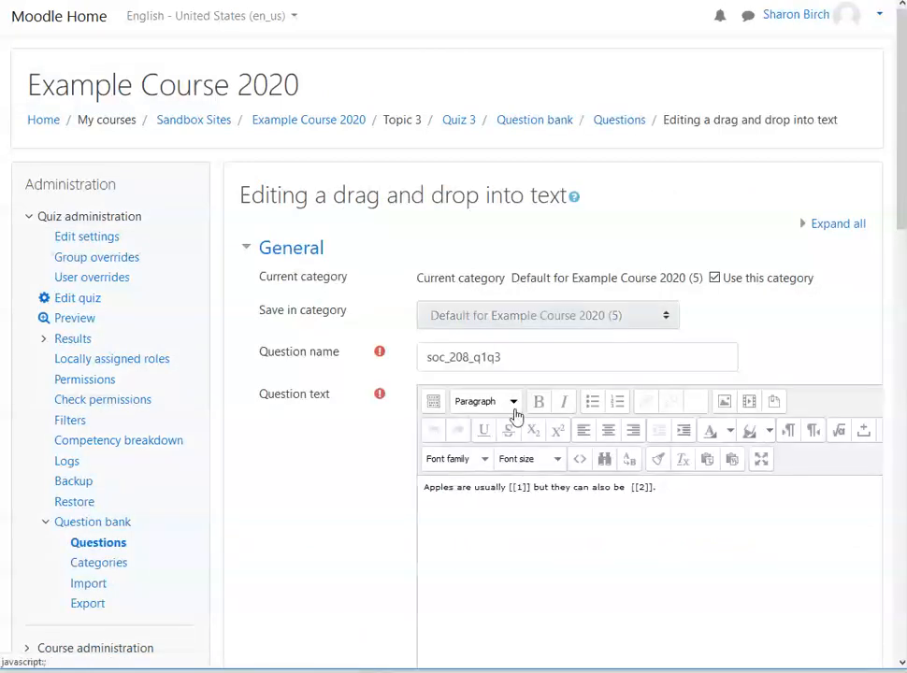
pyautogui.scroll(-15, 581, 344)
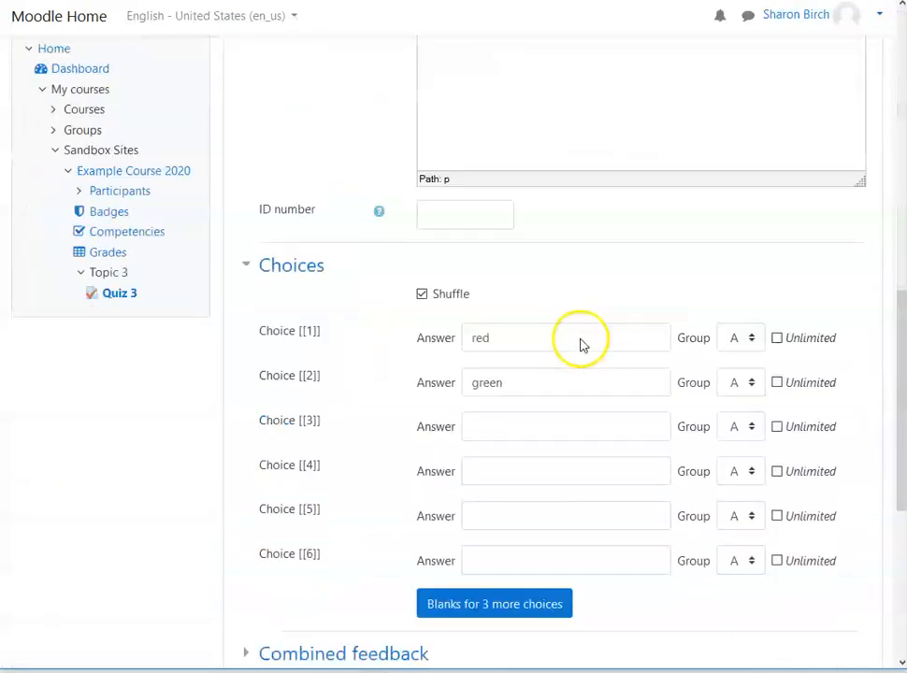
pyautogui.click(562, 458)
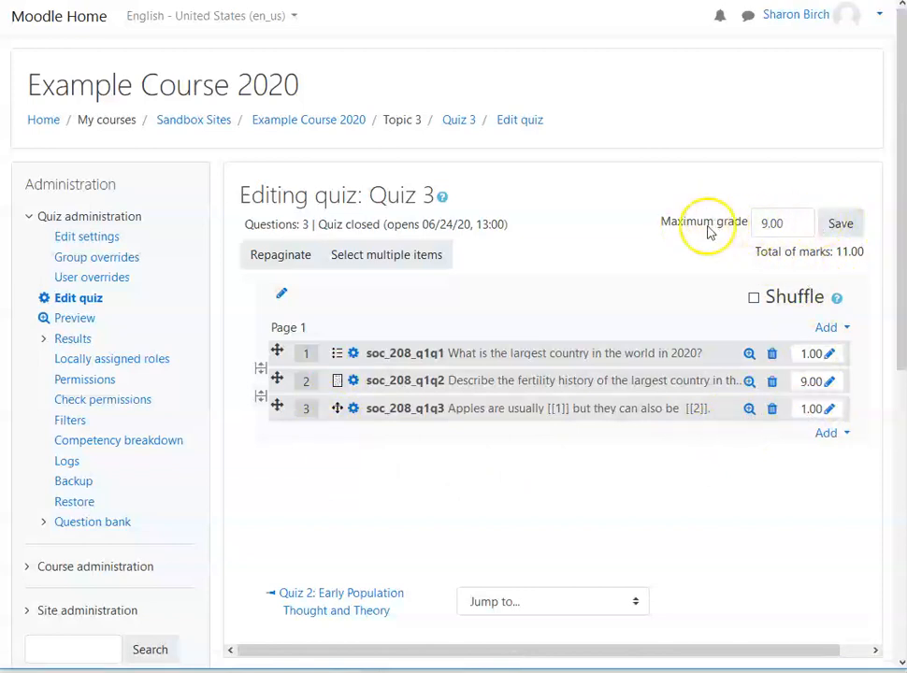
# Step: Try maximum grades of 11.00 and 10.00 for Quiz 3
pyautogui.click(768, 222)
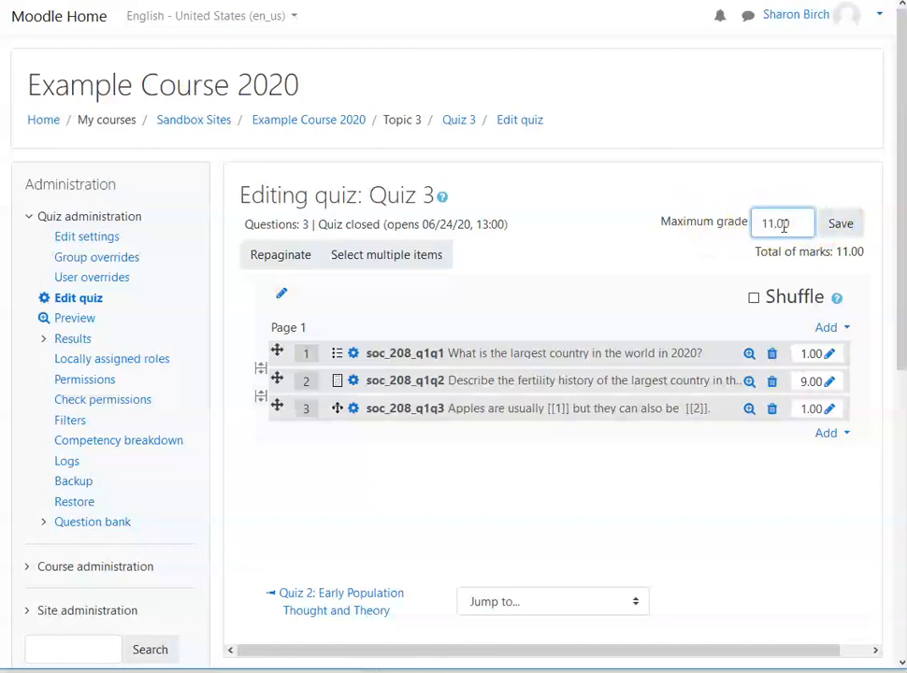
pyautogui.click(787, 489)
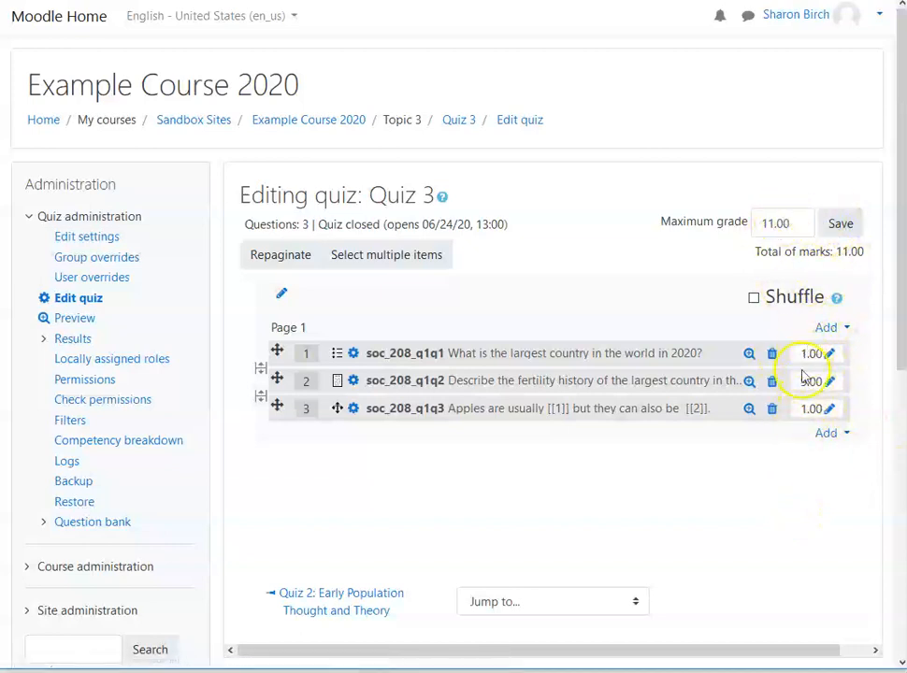
pyautogui.click(769, 222)
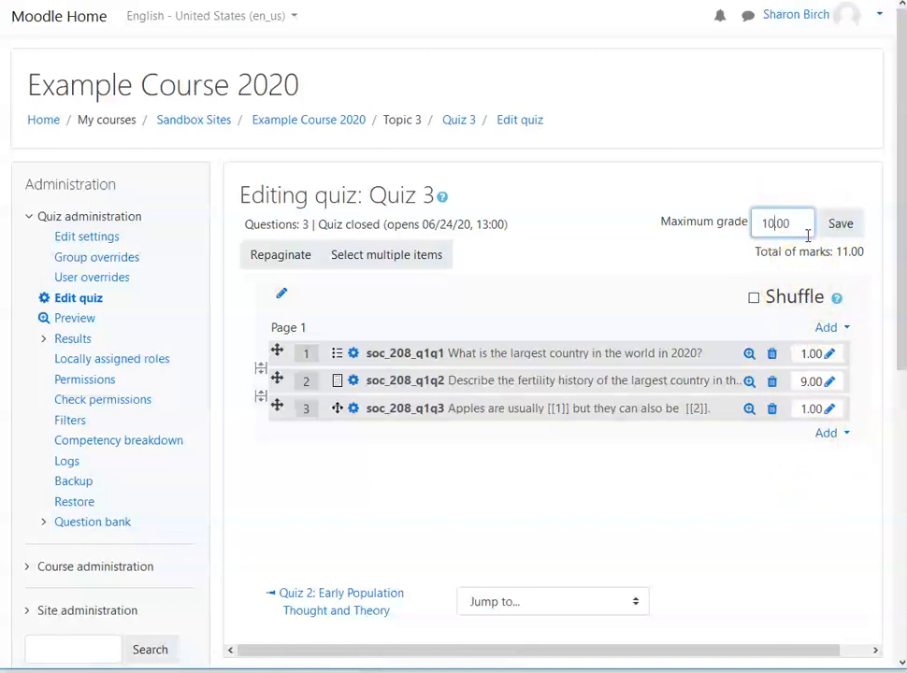
pyautogui.click(799, 489)
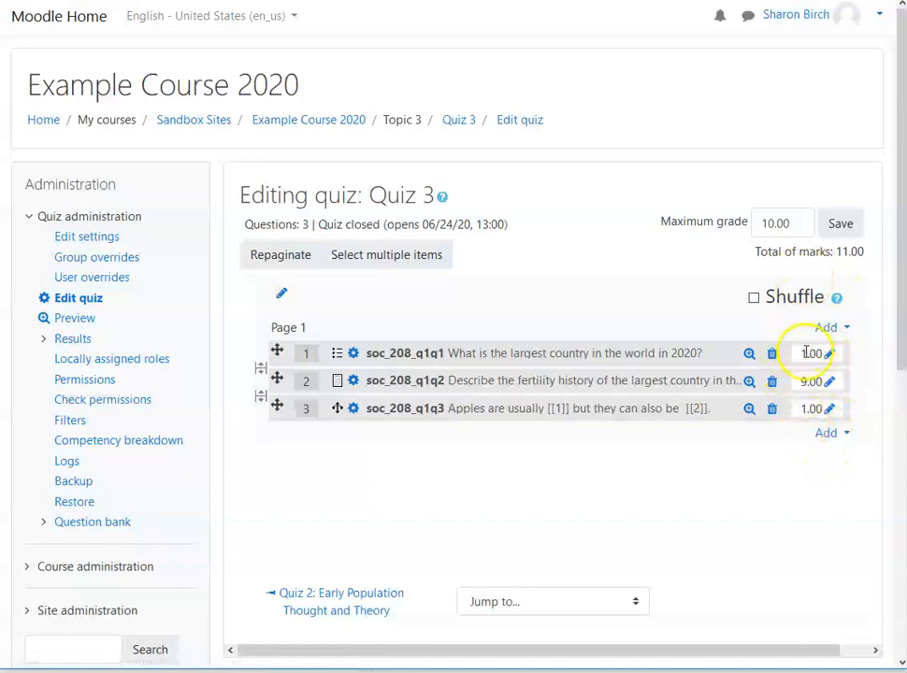
# Step: Set Quiz 3's maximum grade to 11 and save it
pyautogui.click(792, 223)
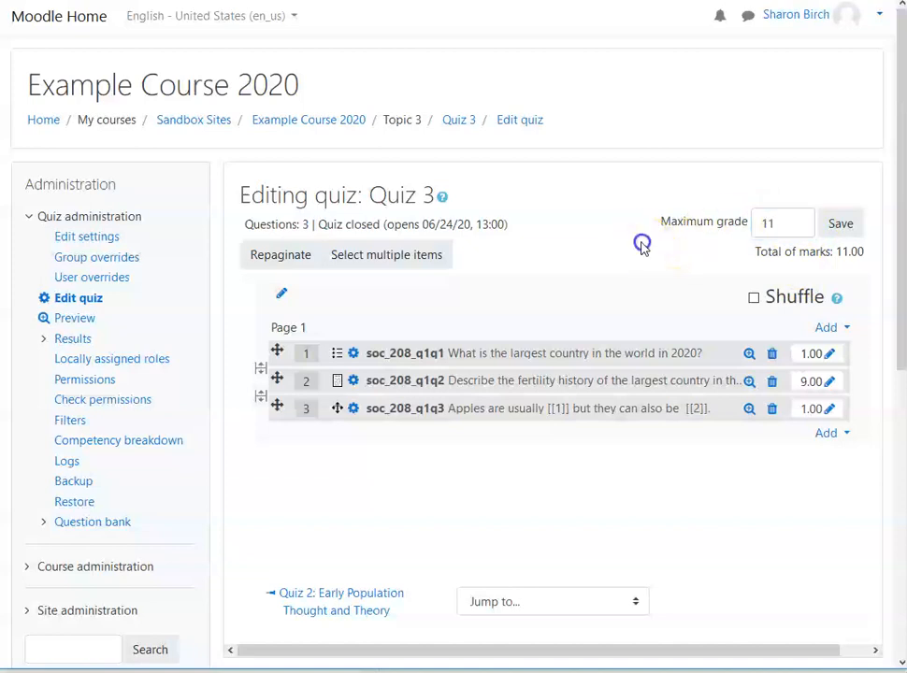
pyautogui.click(840, 223)
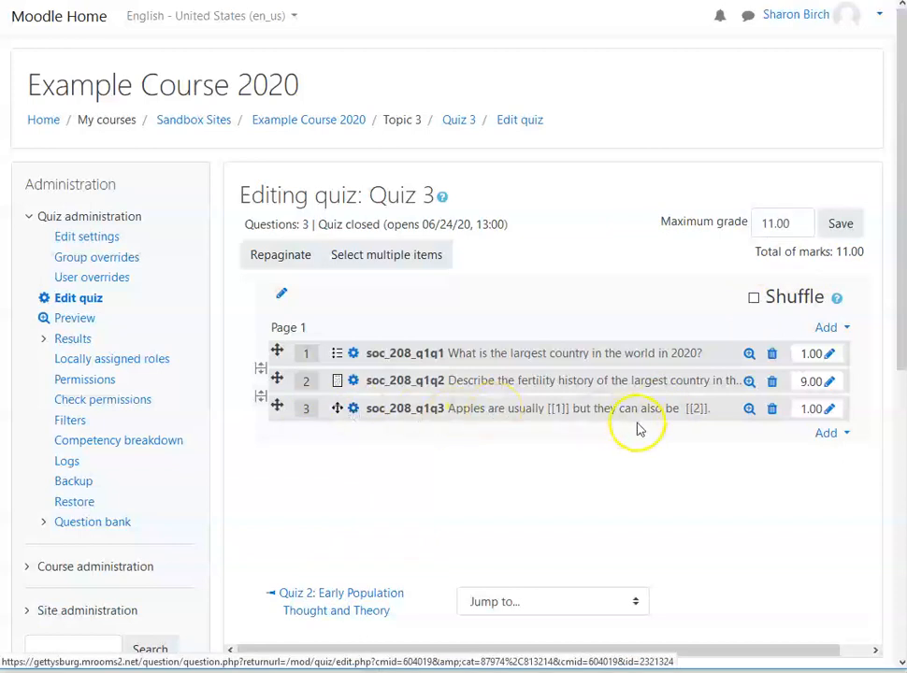
# Step: Preview question soc_208_q1q3, fill its blanks with "red" and "green" in that order, and close the preview
pyautogui.click(749, 408)
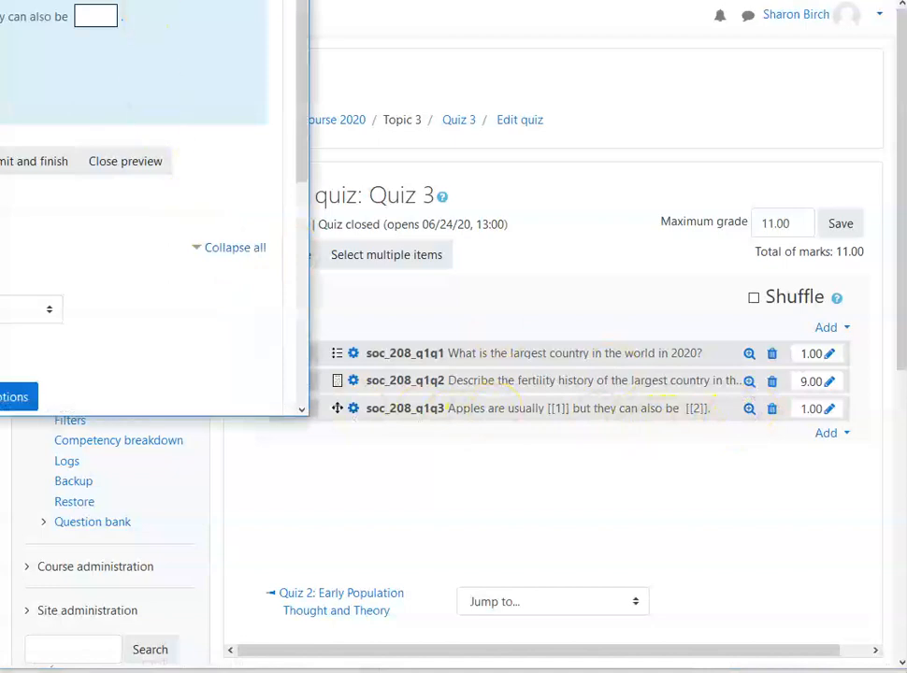
pyautogui.click(95, 16)
pyautogui.write('green')
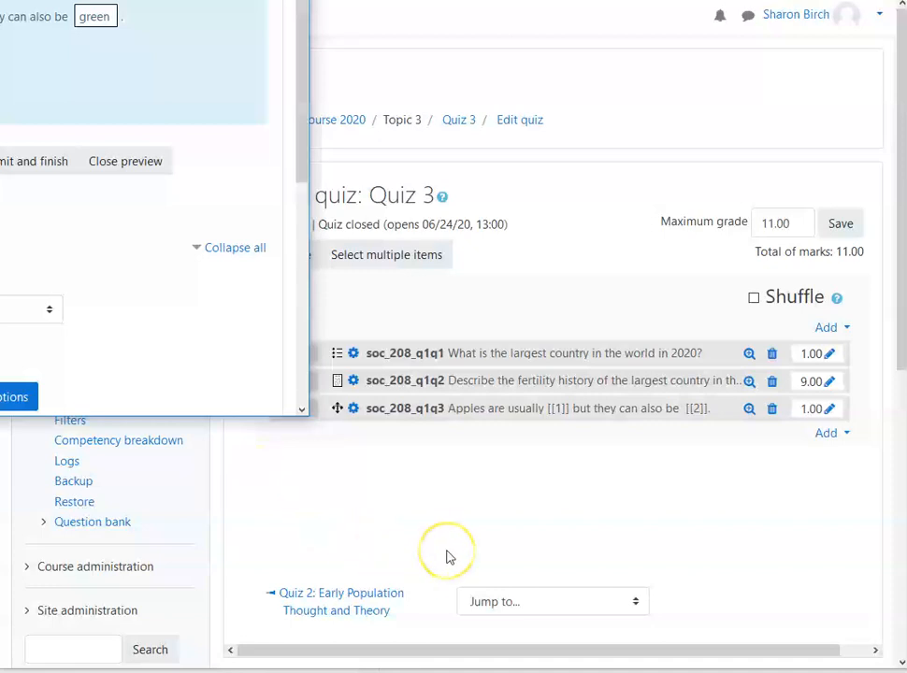
pyautogui.moveTo(134, 0); pyautogui.dragTo(521, 19)
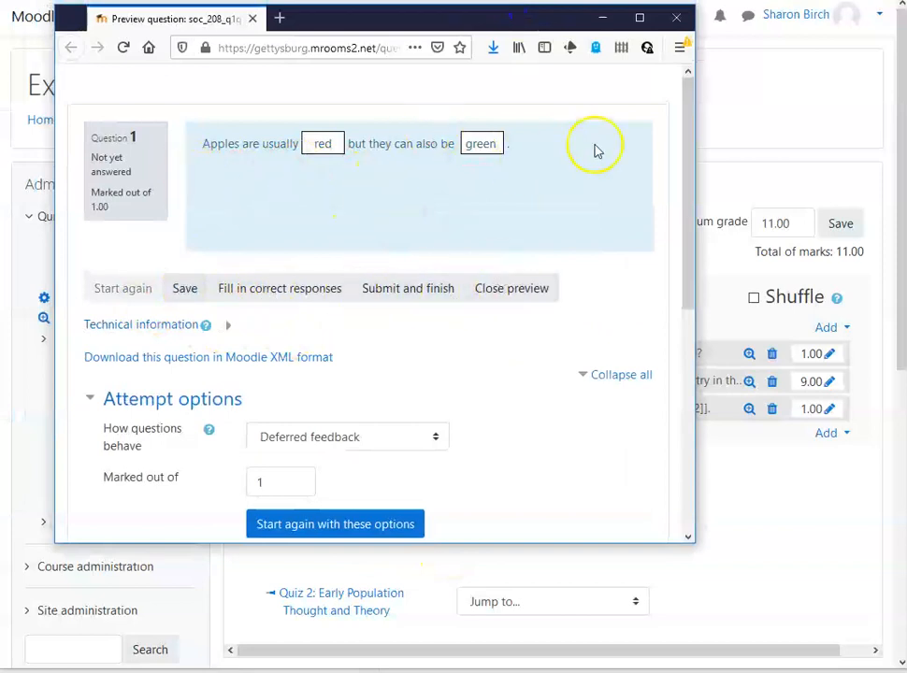
pyautogui.click(676, 17)
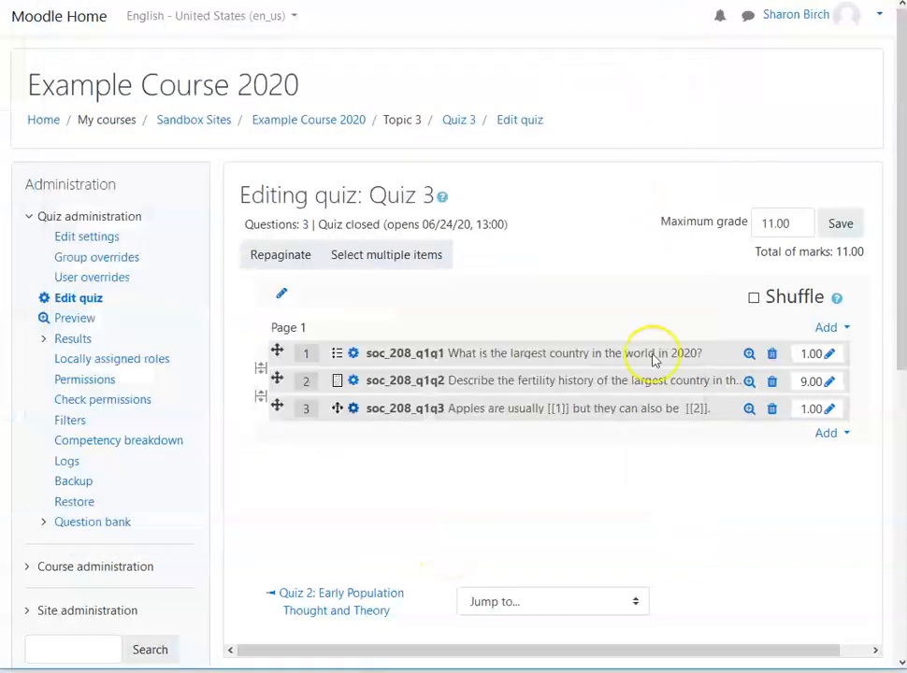
# Step: Preview soc_208_q1q3 again, place "green" in the first blank and "red" in the second, and close the preview
pyautogui.click(748, 408)
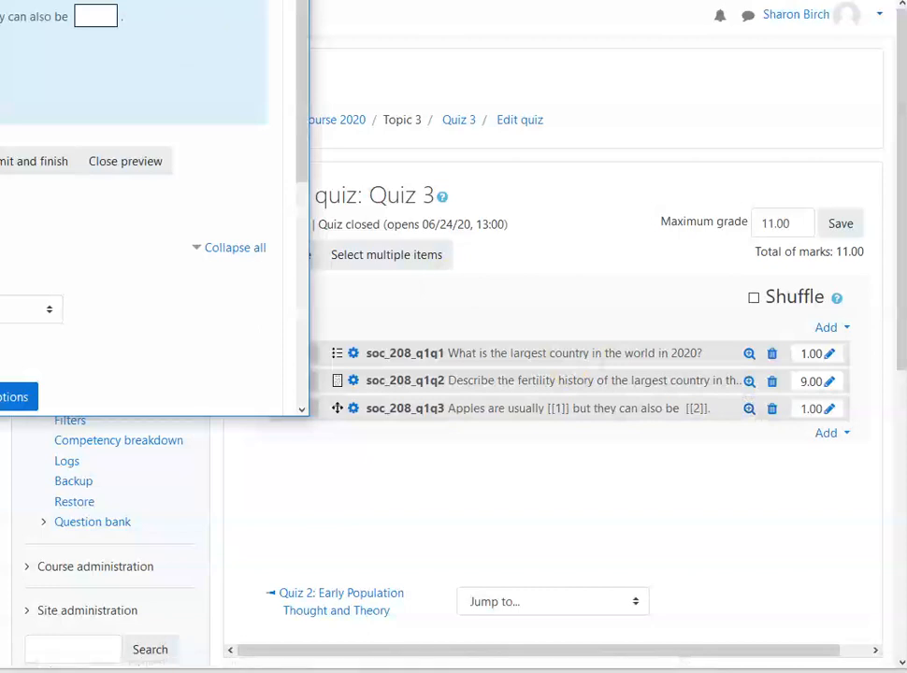
pyautogui.moveTo(516, 26); pyautogui.dragTo(570, 26)
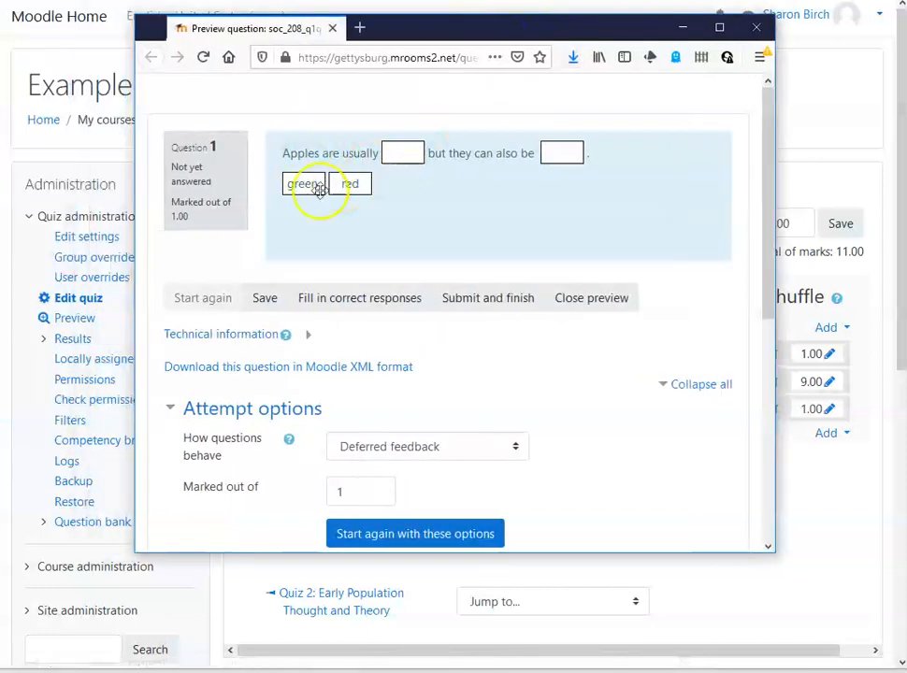
pyautogui.moveTo(308, 187); pyautogui.dragTo(402, 154)
pyautogui.moveTo(347, 183); pyautogui.dragTo(566, 156)
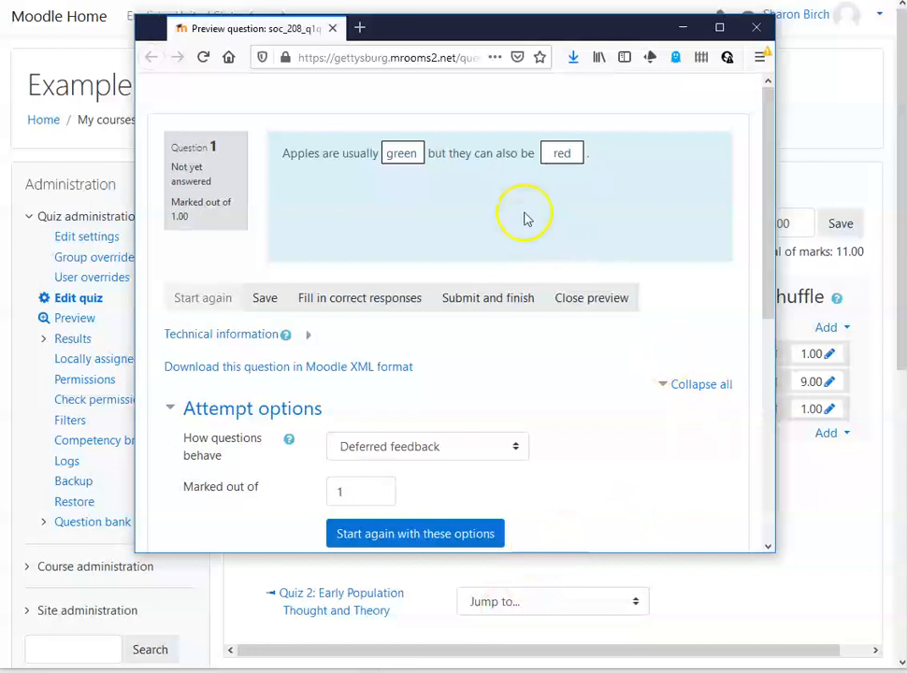
pyautogui.click(756, 27)
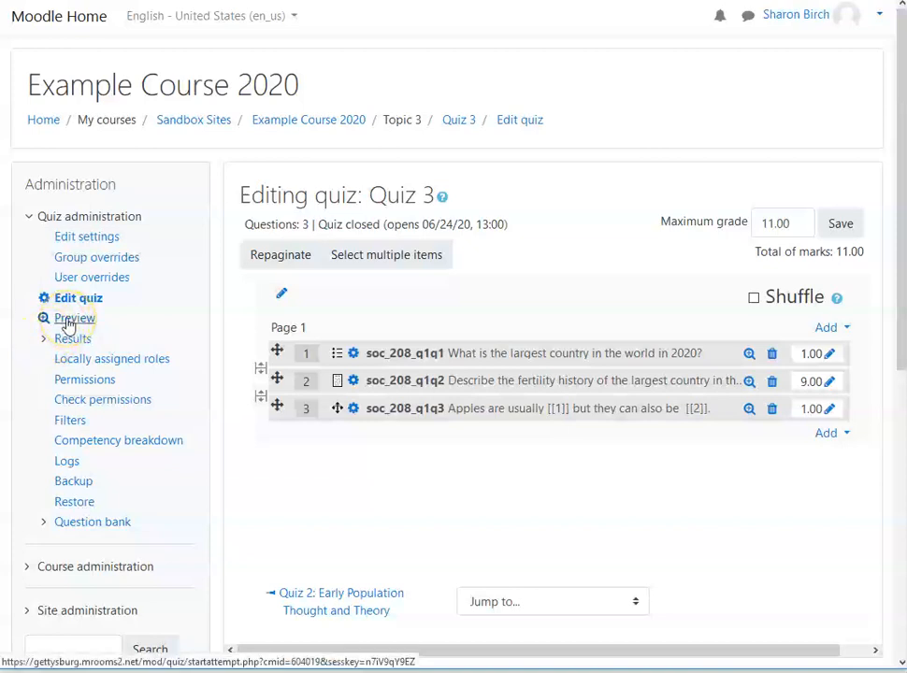
# Step: Reorder the Quiz 3 questions so that soc_208_q1q2 comes first, soc_208_q1q3 second and soc_208_q1q1 third
pyautogui.scroll(-4, 792, 470)
pyautogui.scroll(4, 738, 505)
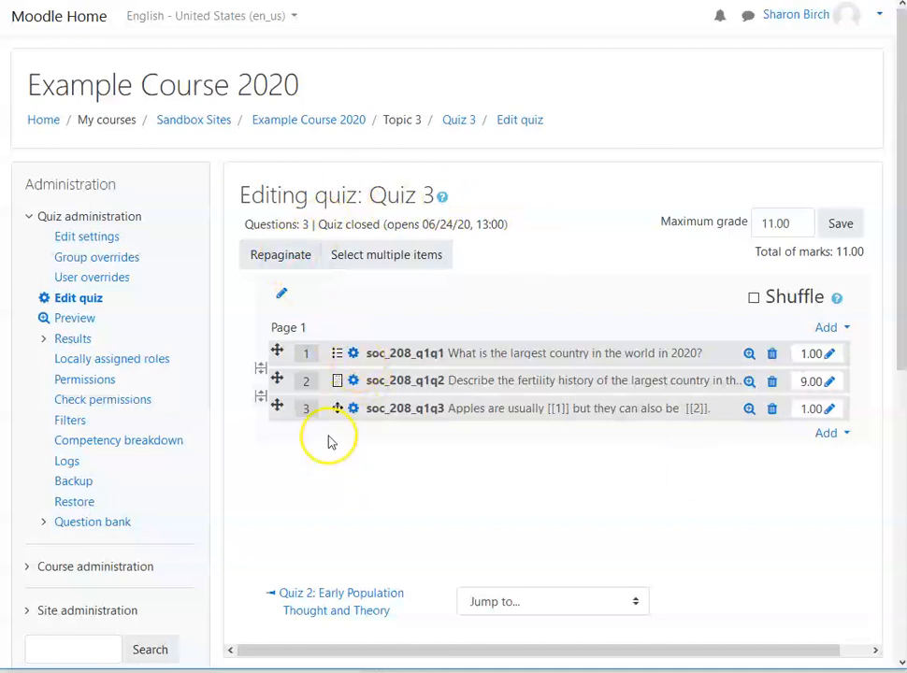
pyautogui.moveTo(279, 377); pyautogui.dragTo(279, 351)
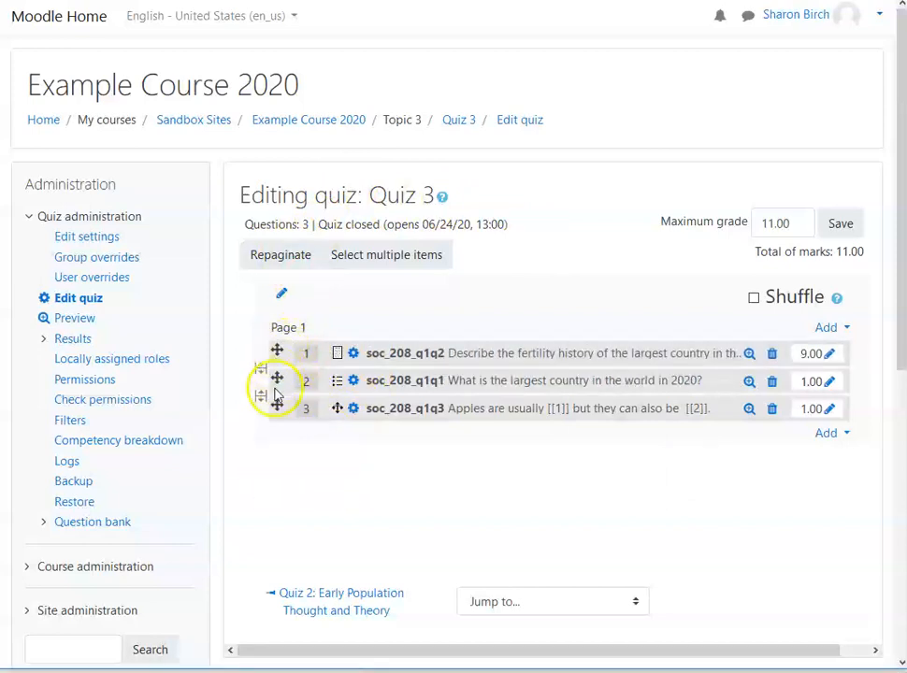
pyautogui.moveTo(277, 401); pyautogui.dragTo(278, 372)
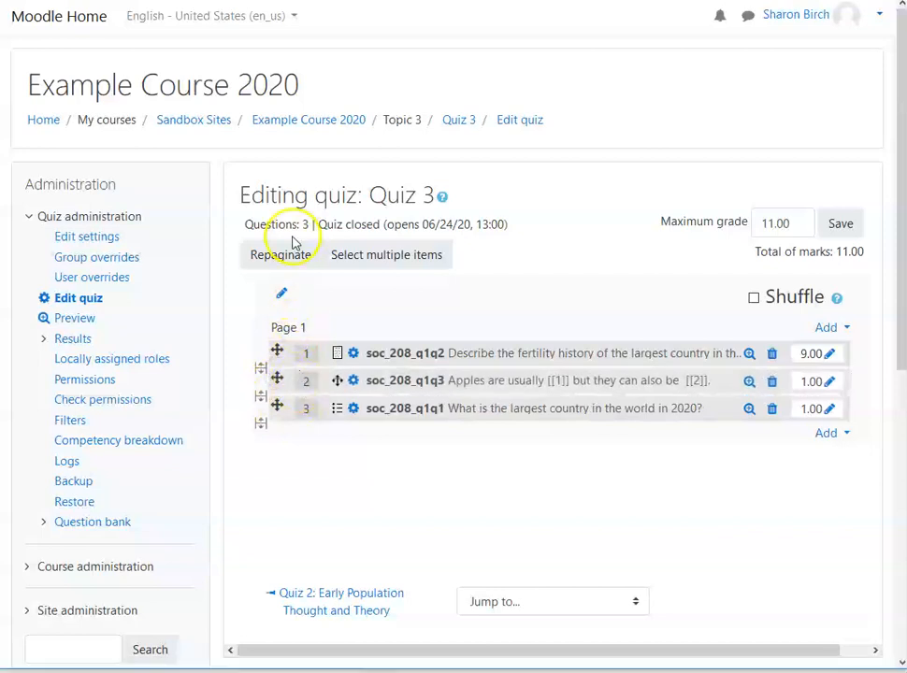